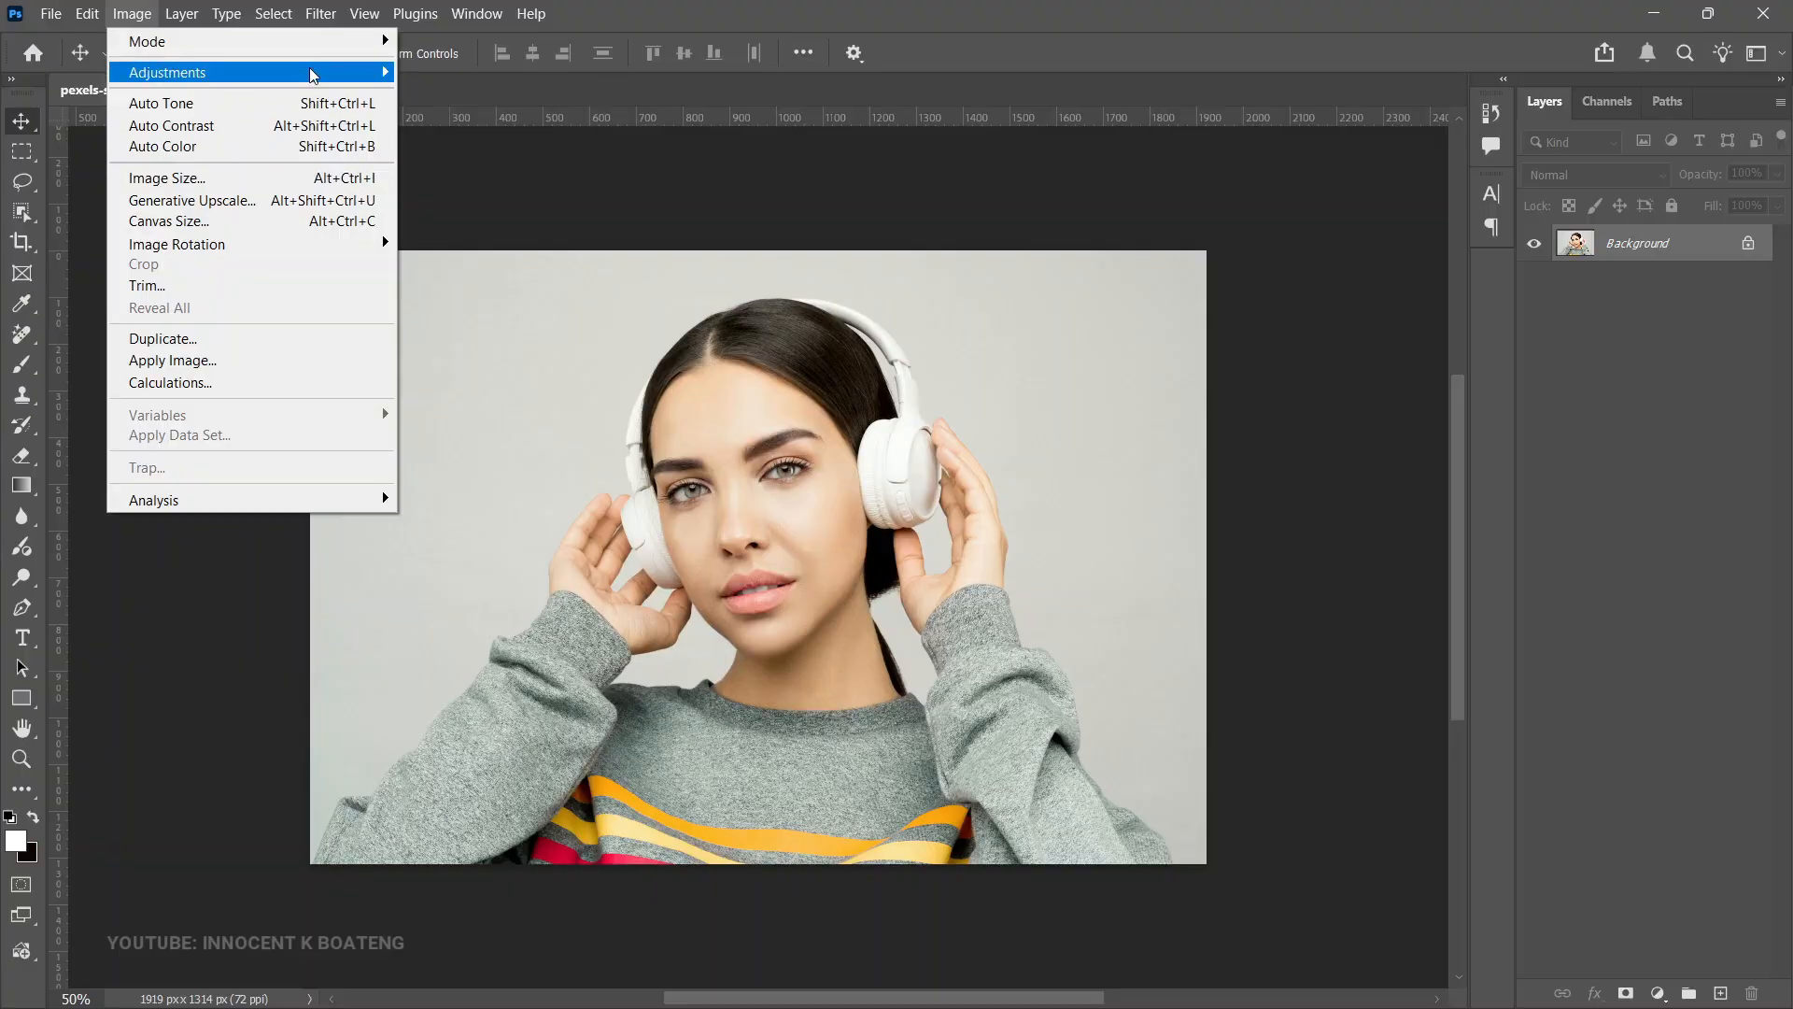
left_click(523, 173)
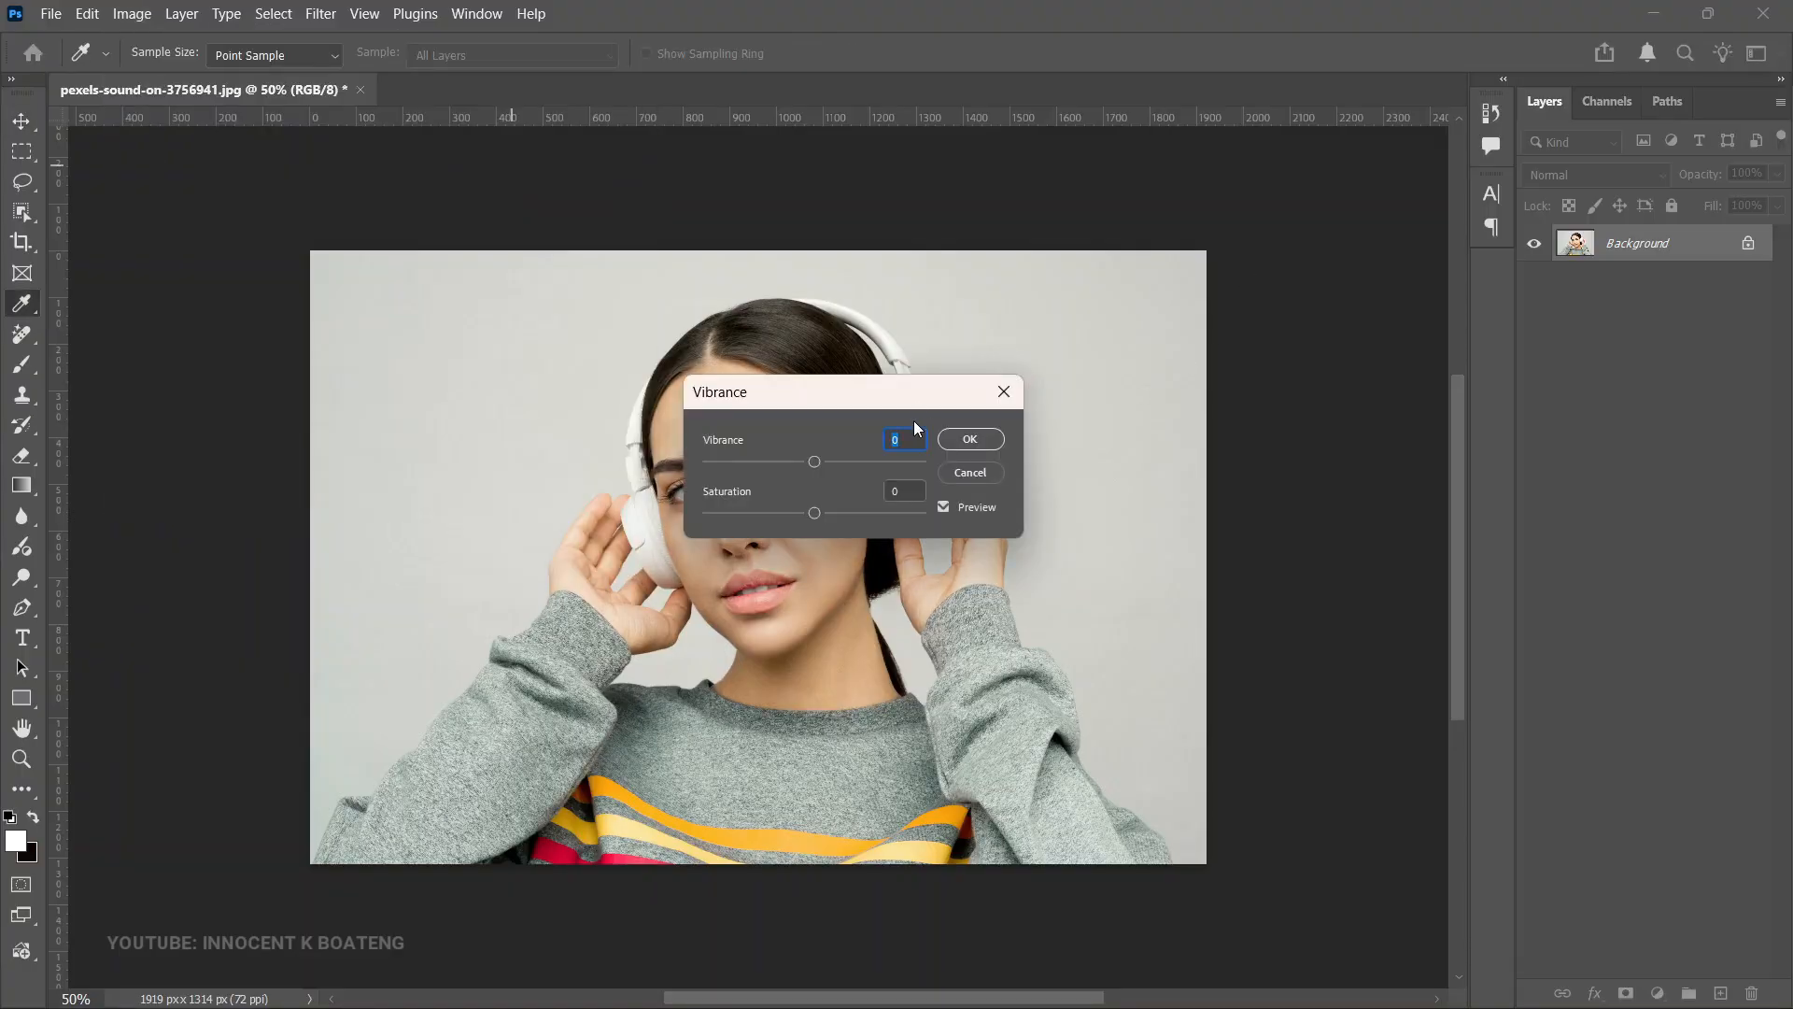
left_click(1004, 391)
key("v")
- Open the Camera Raw Filter and examine its Color and Effects settings, then cancel the dialog
left_click(320, 13)
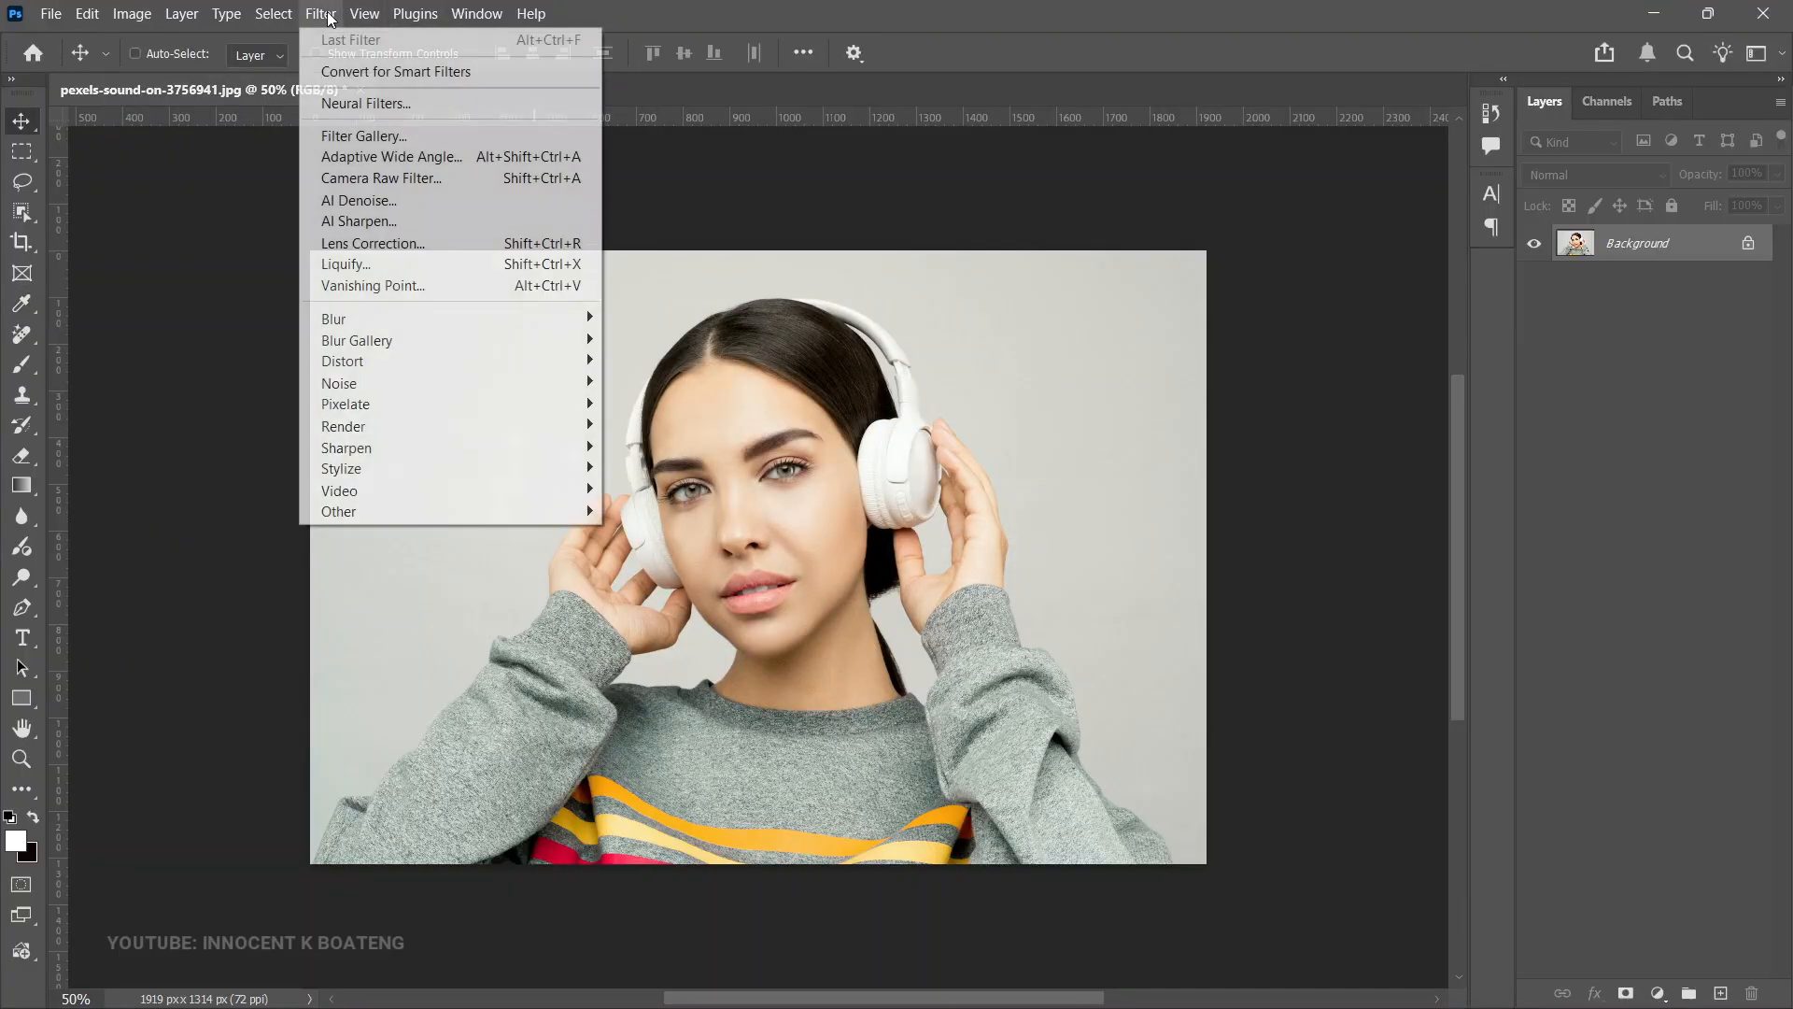
left_click(425, 186)
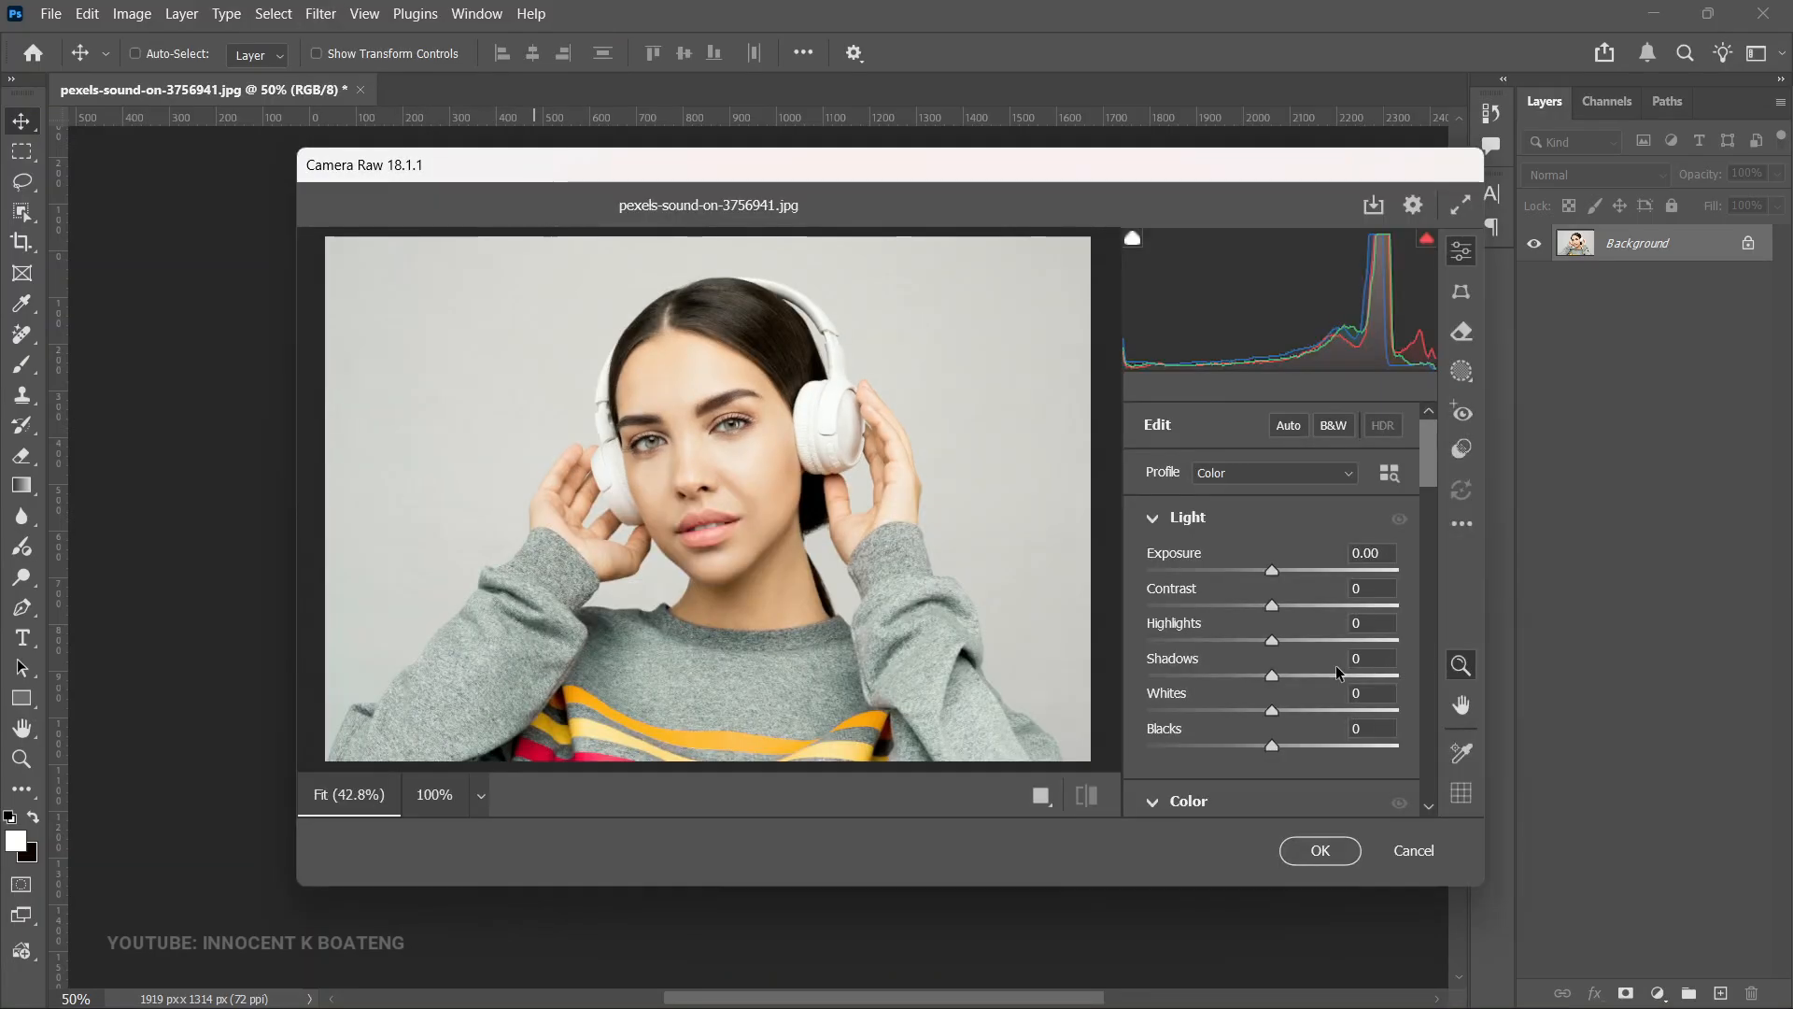
scroll(1319, 663, "down", 4)
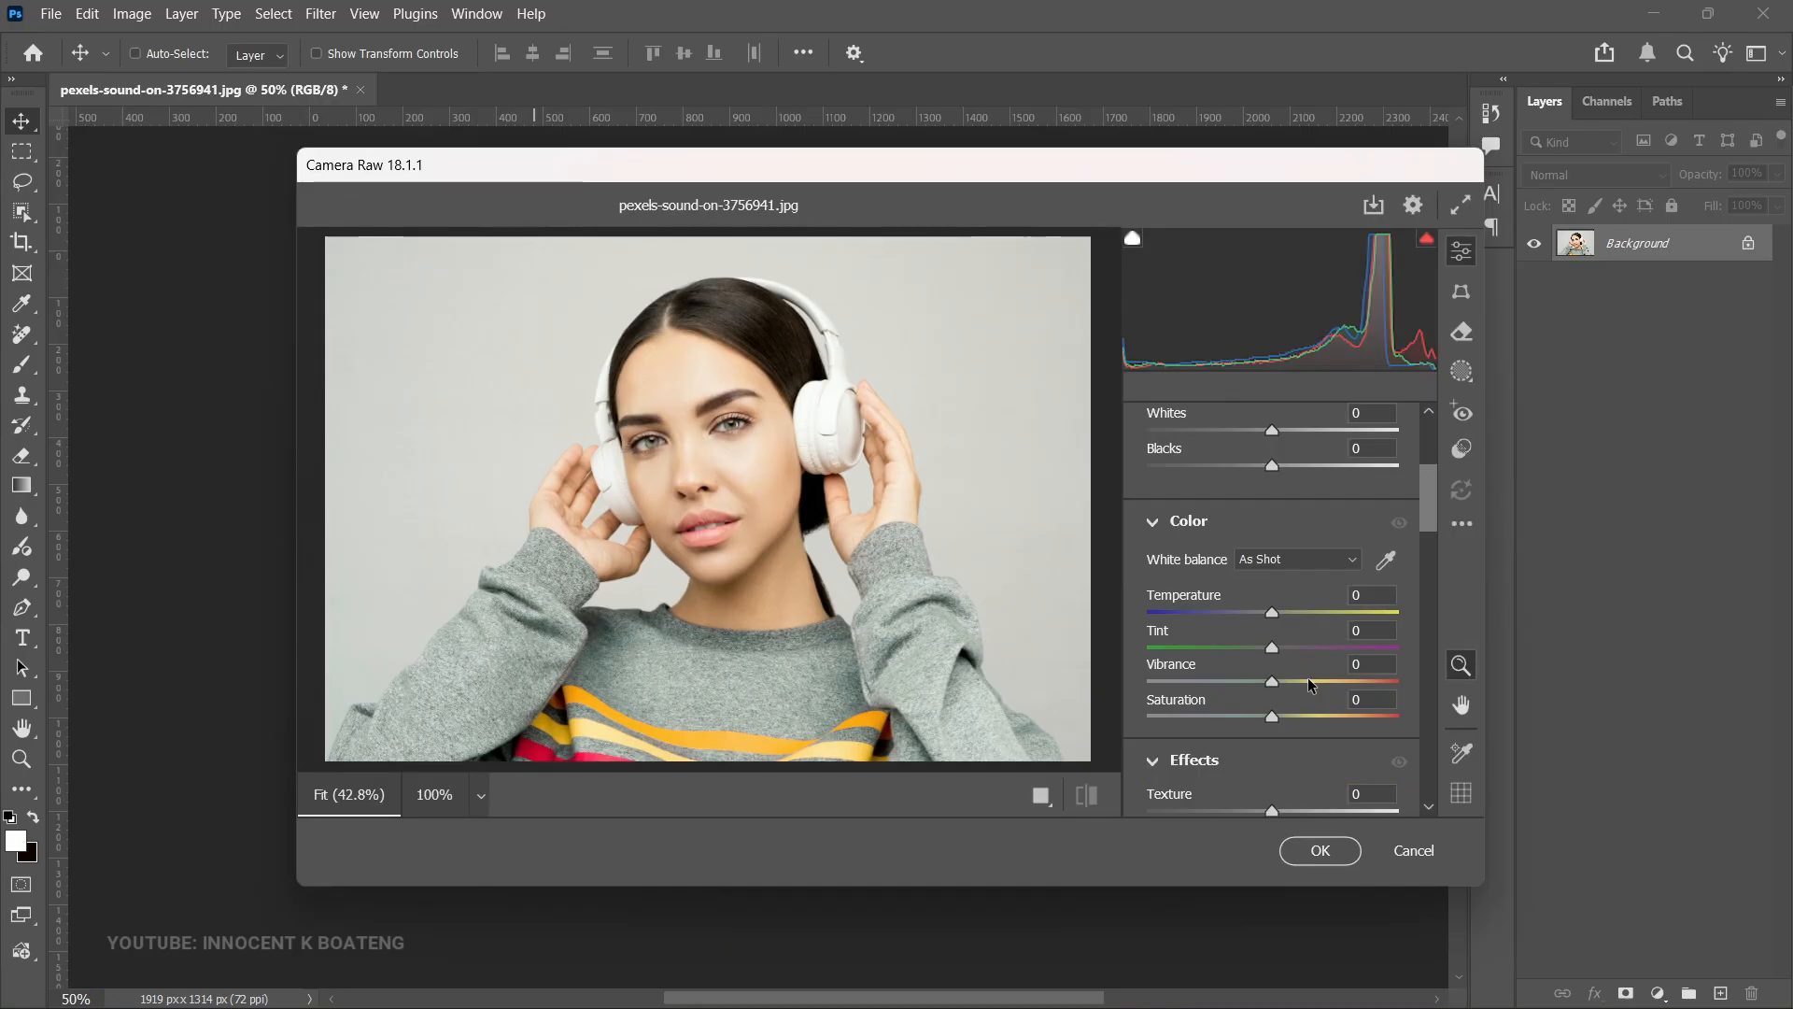
scroll(1307, 672, "down", 6)
scroll(1289, 598, "up", 3)
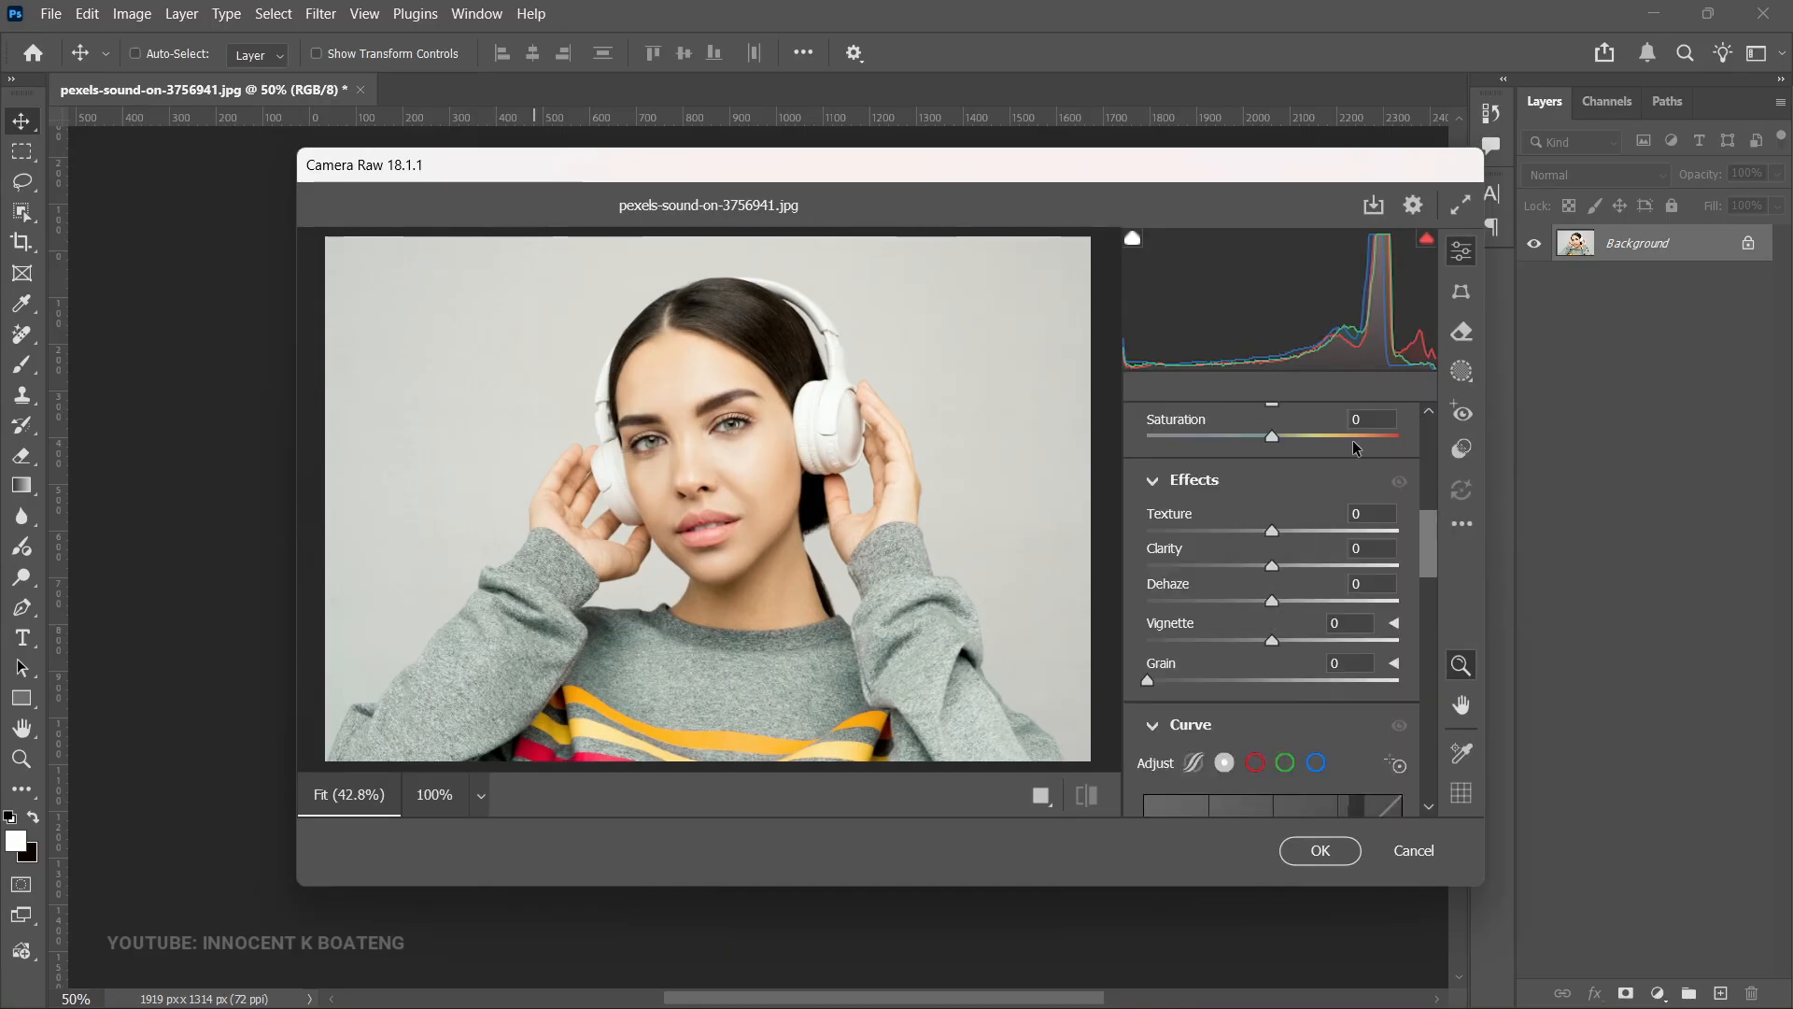
left_click(1392, 850)
- Add a Color and vibrance adjustment layer and set Temperature -5, Tint +7, Vibrance +7 and Saturation +5
left_click(1656, 992)
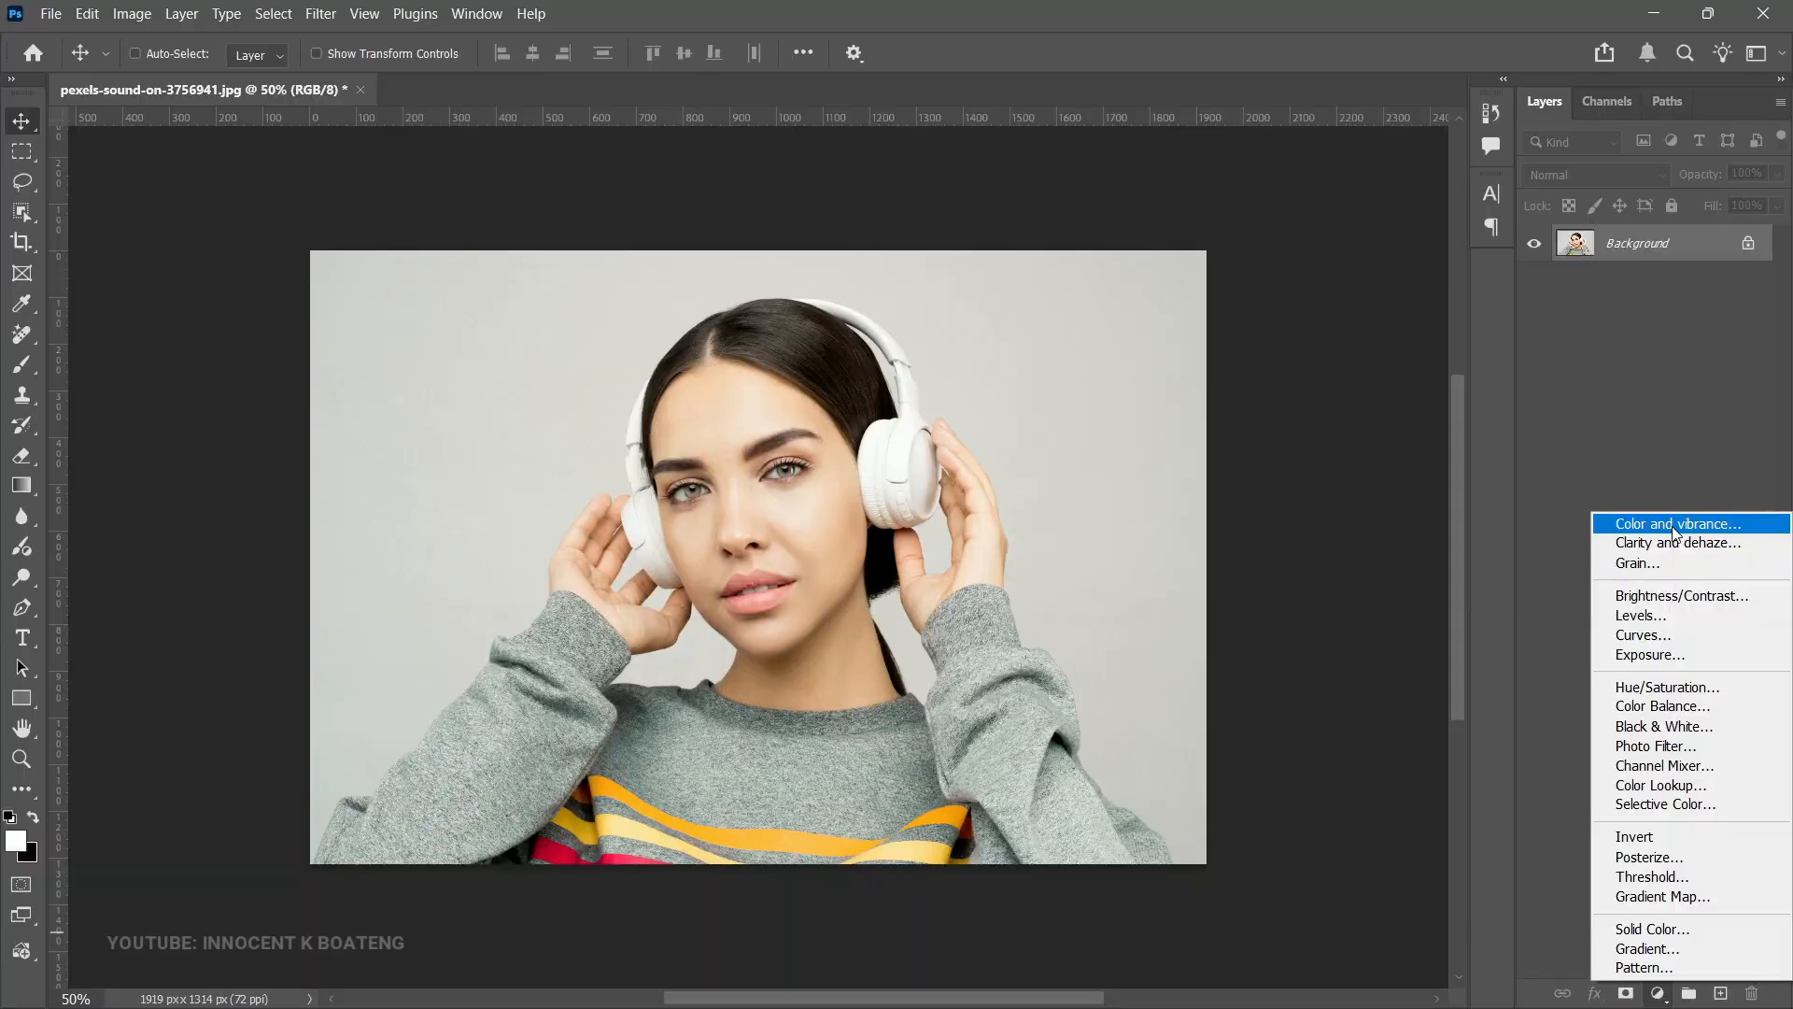
left_click(1675, 525)
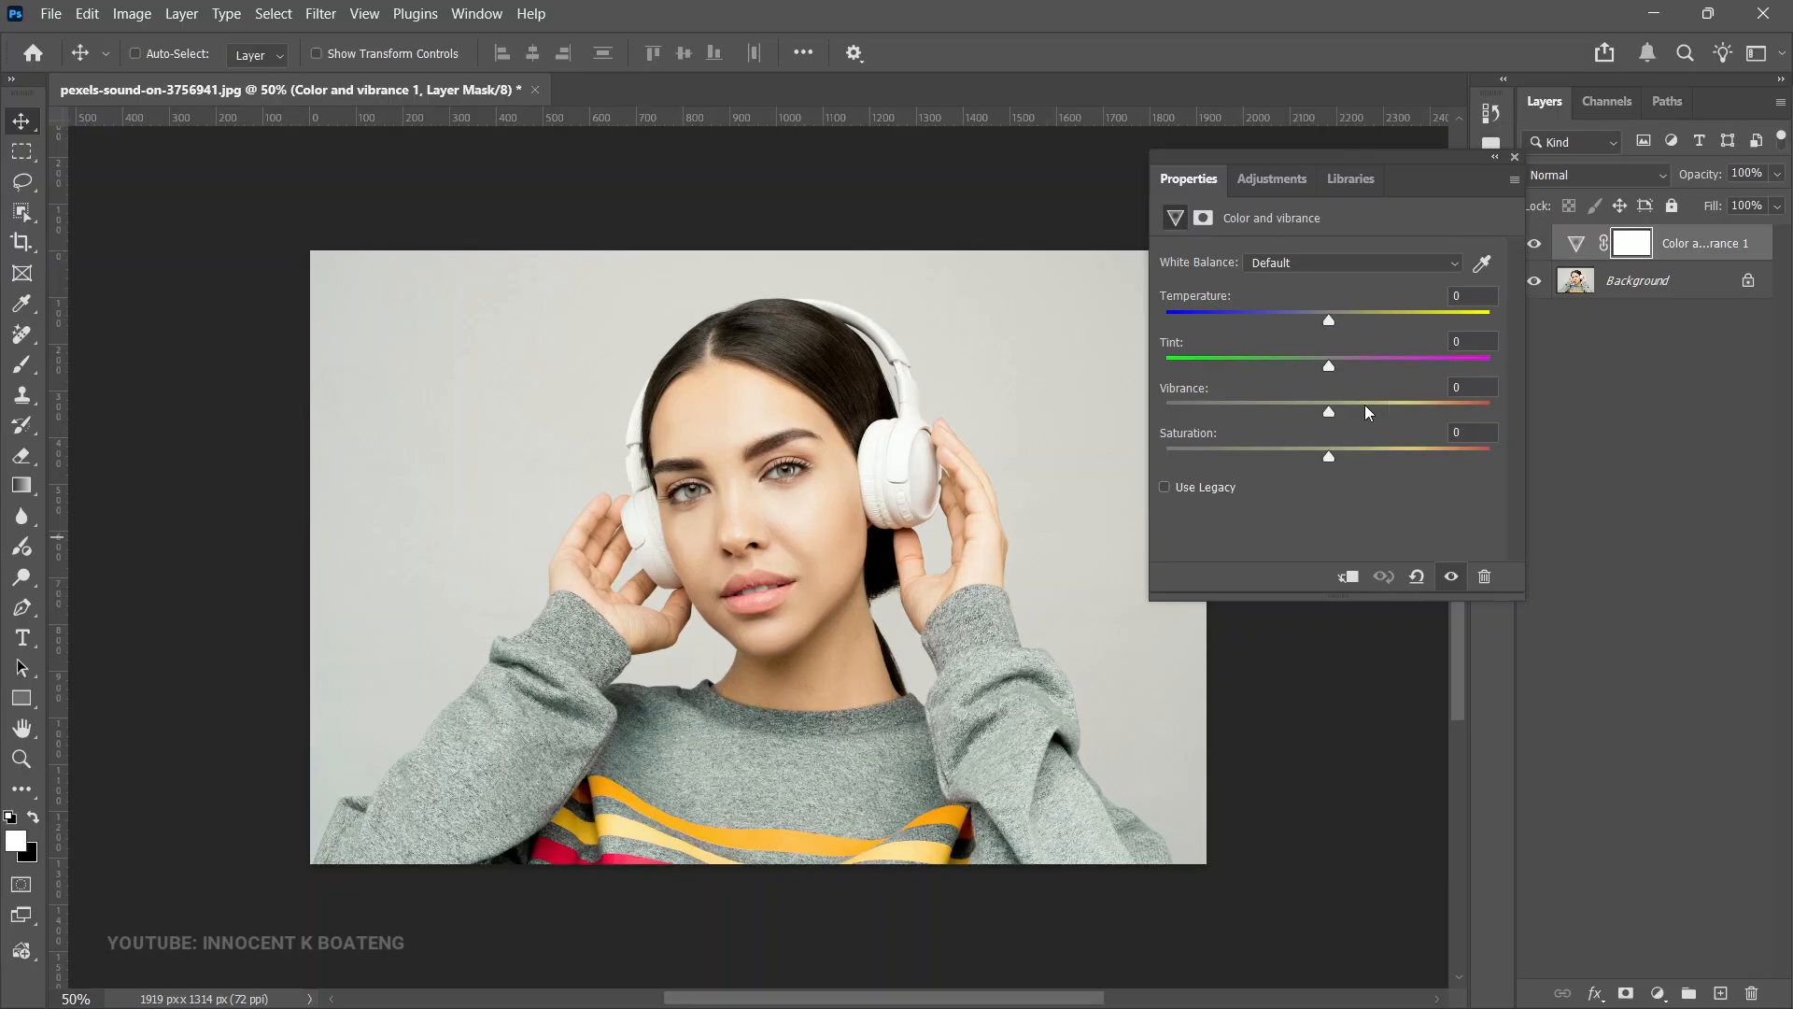
left_click_drag(1333, 325, 1340, 370)
left_click_drag(1332, 420, 1340, 458)
- Toggle the adjustment layer's visibility and zoom in on the face to compare the colour change
left_click(1536, 246)
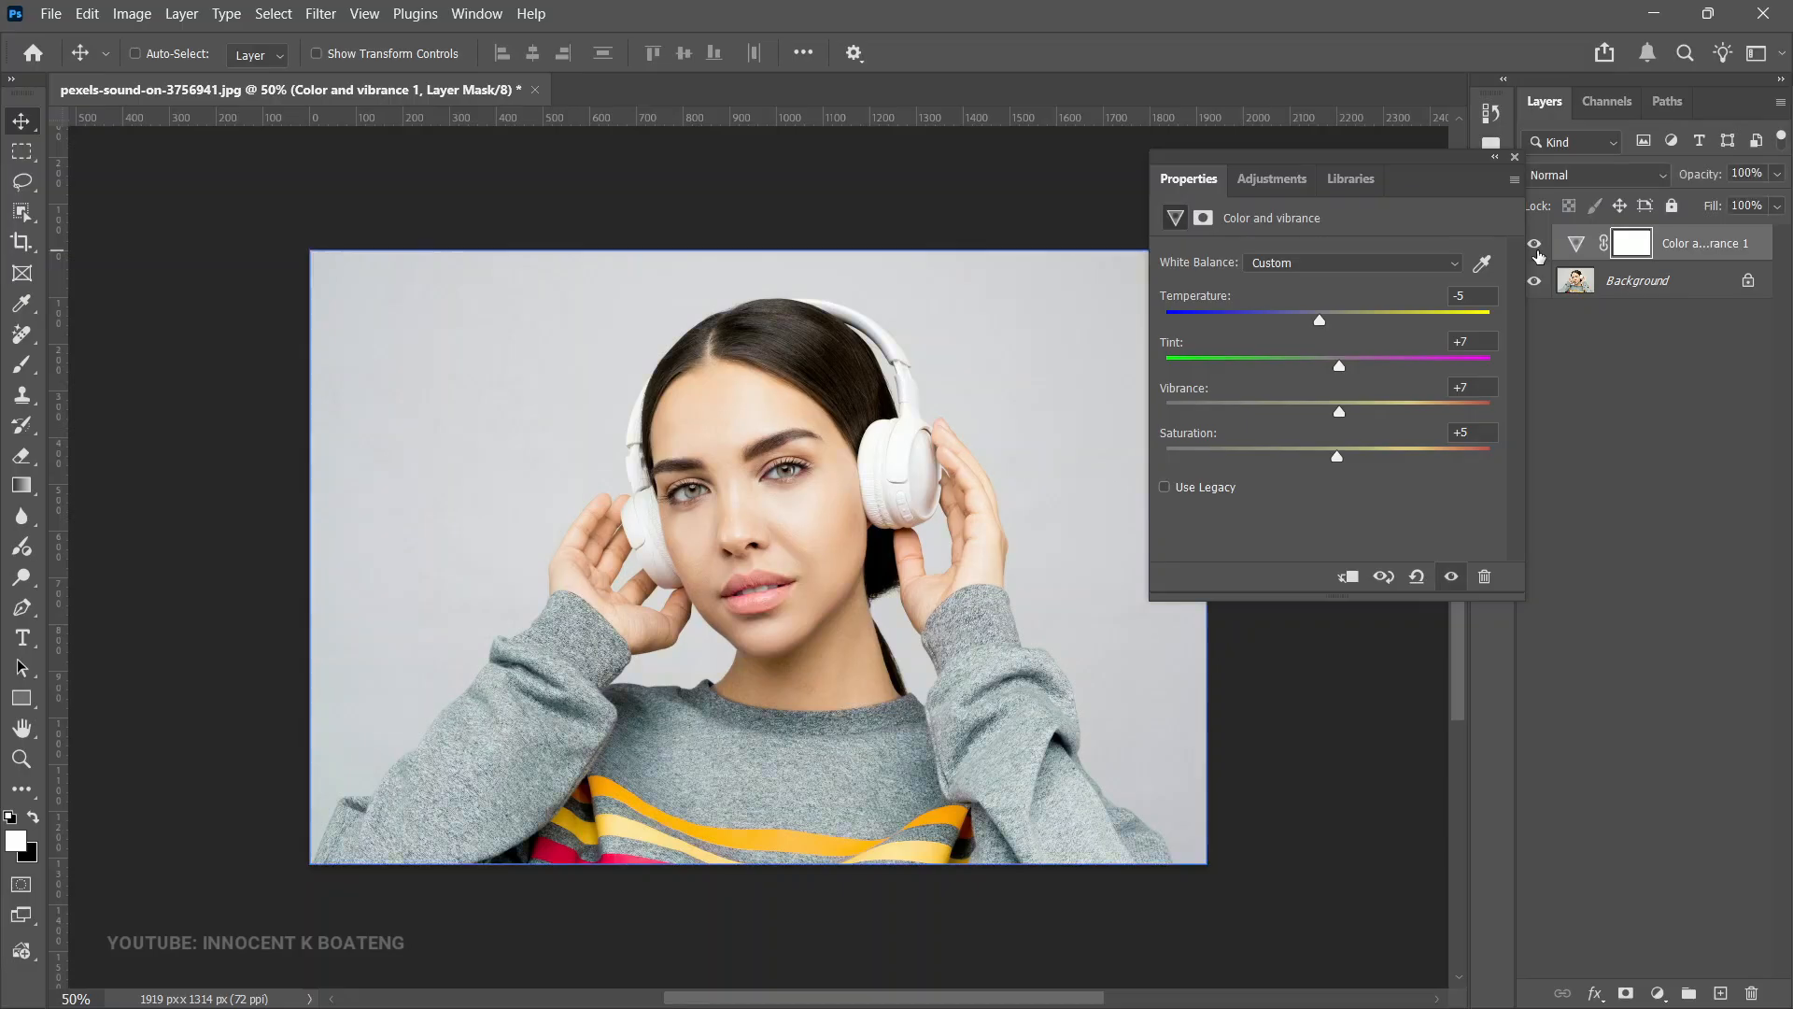
key("z")
left_click_drag(809, 417, 813, 418)
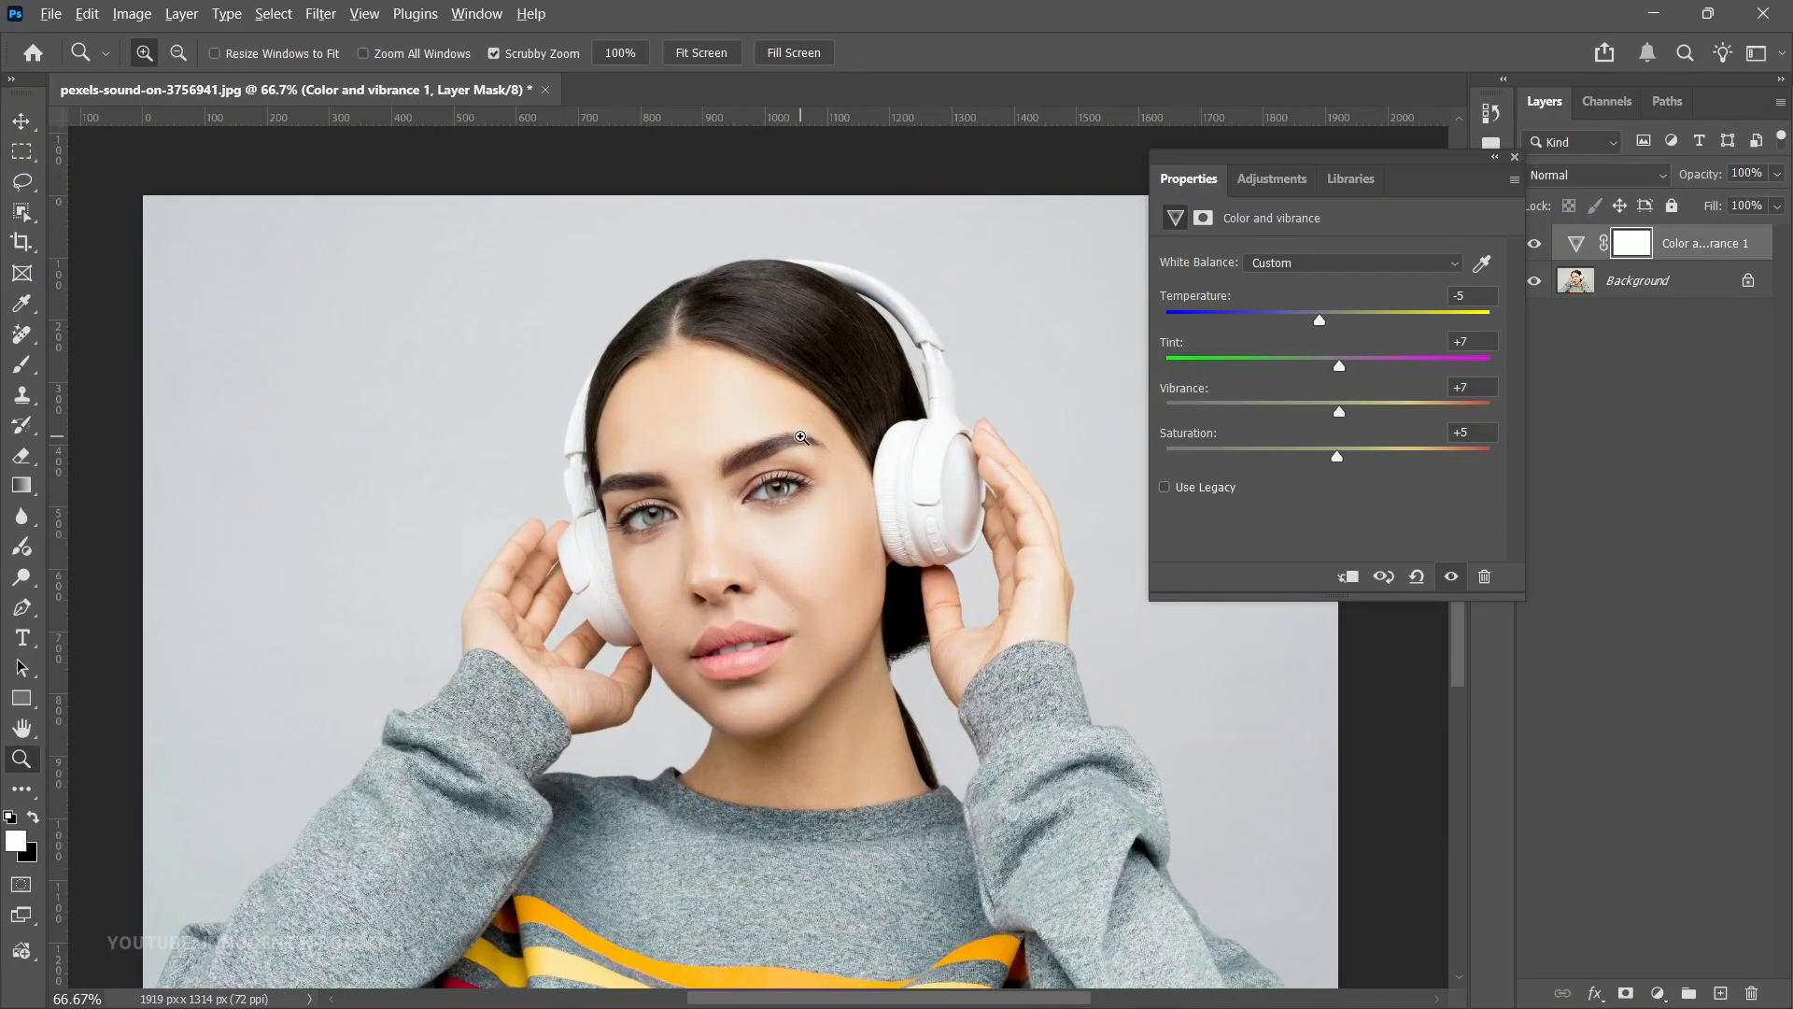
left_click(801, 437, "alt")
key("v")
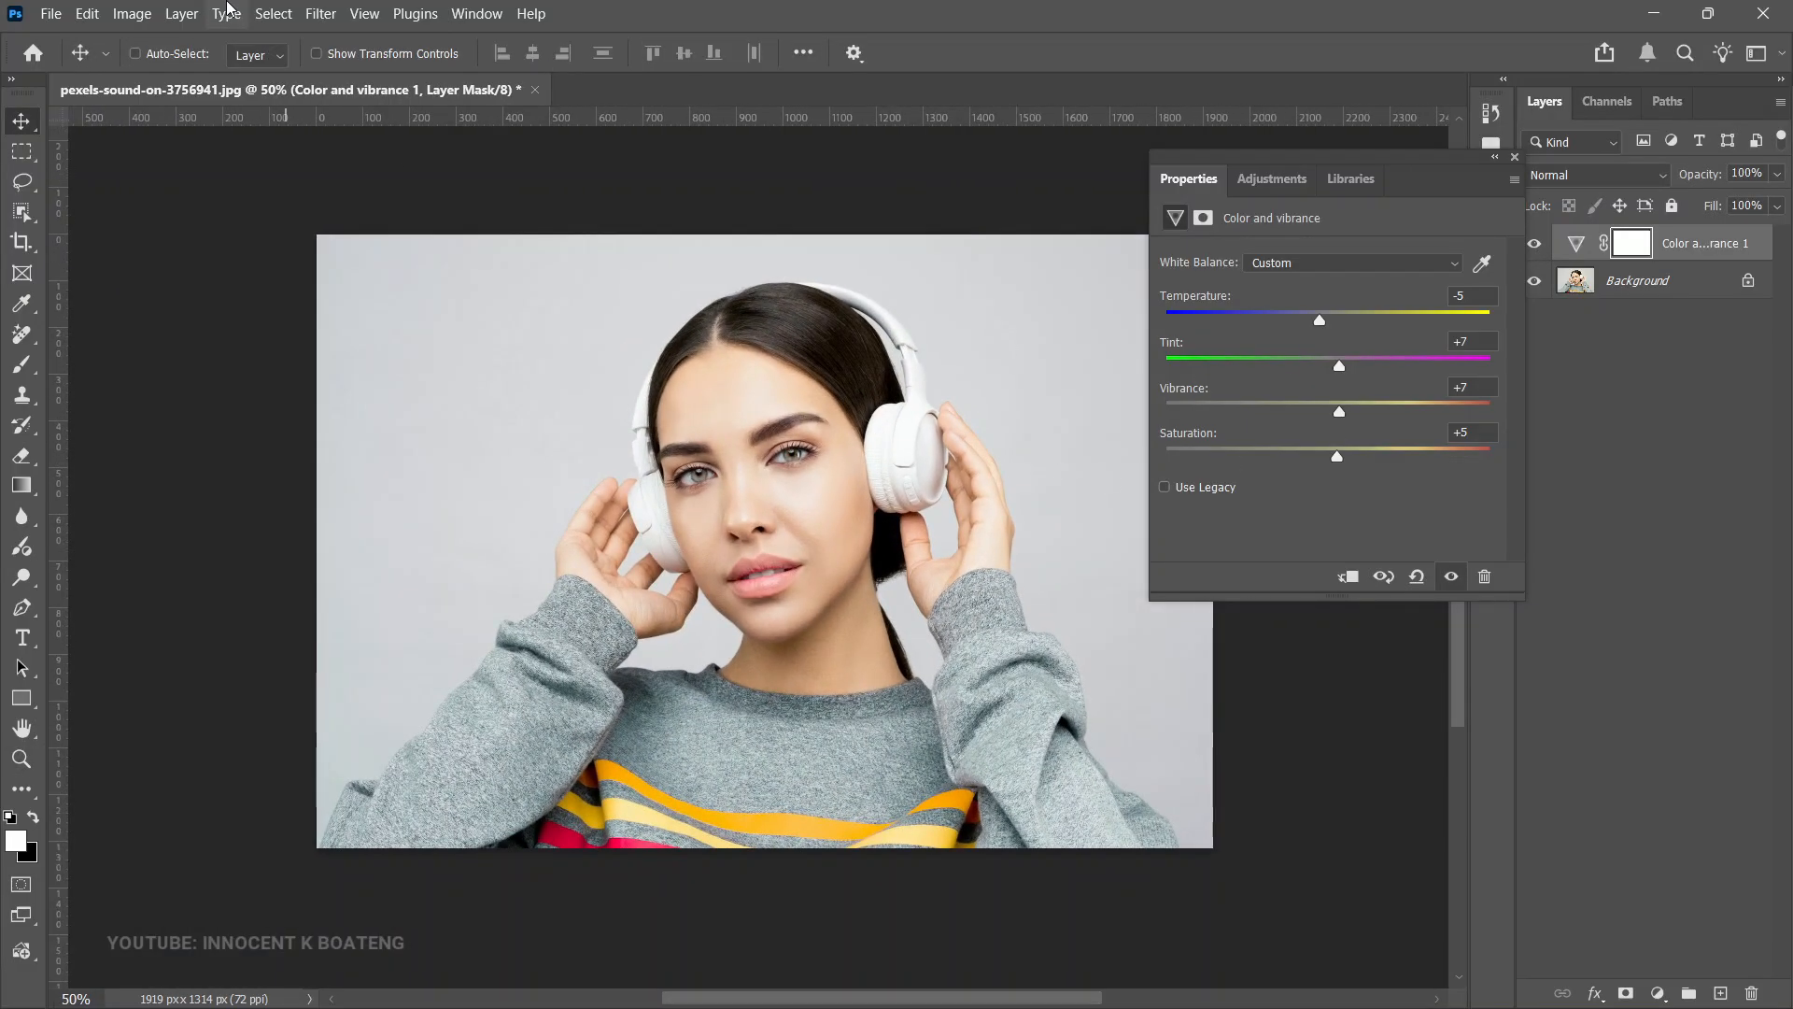
left_click(320, 13)
left_click(408, 185)
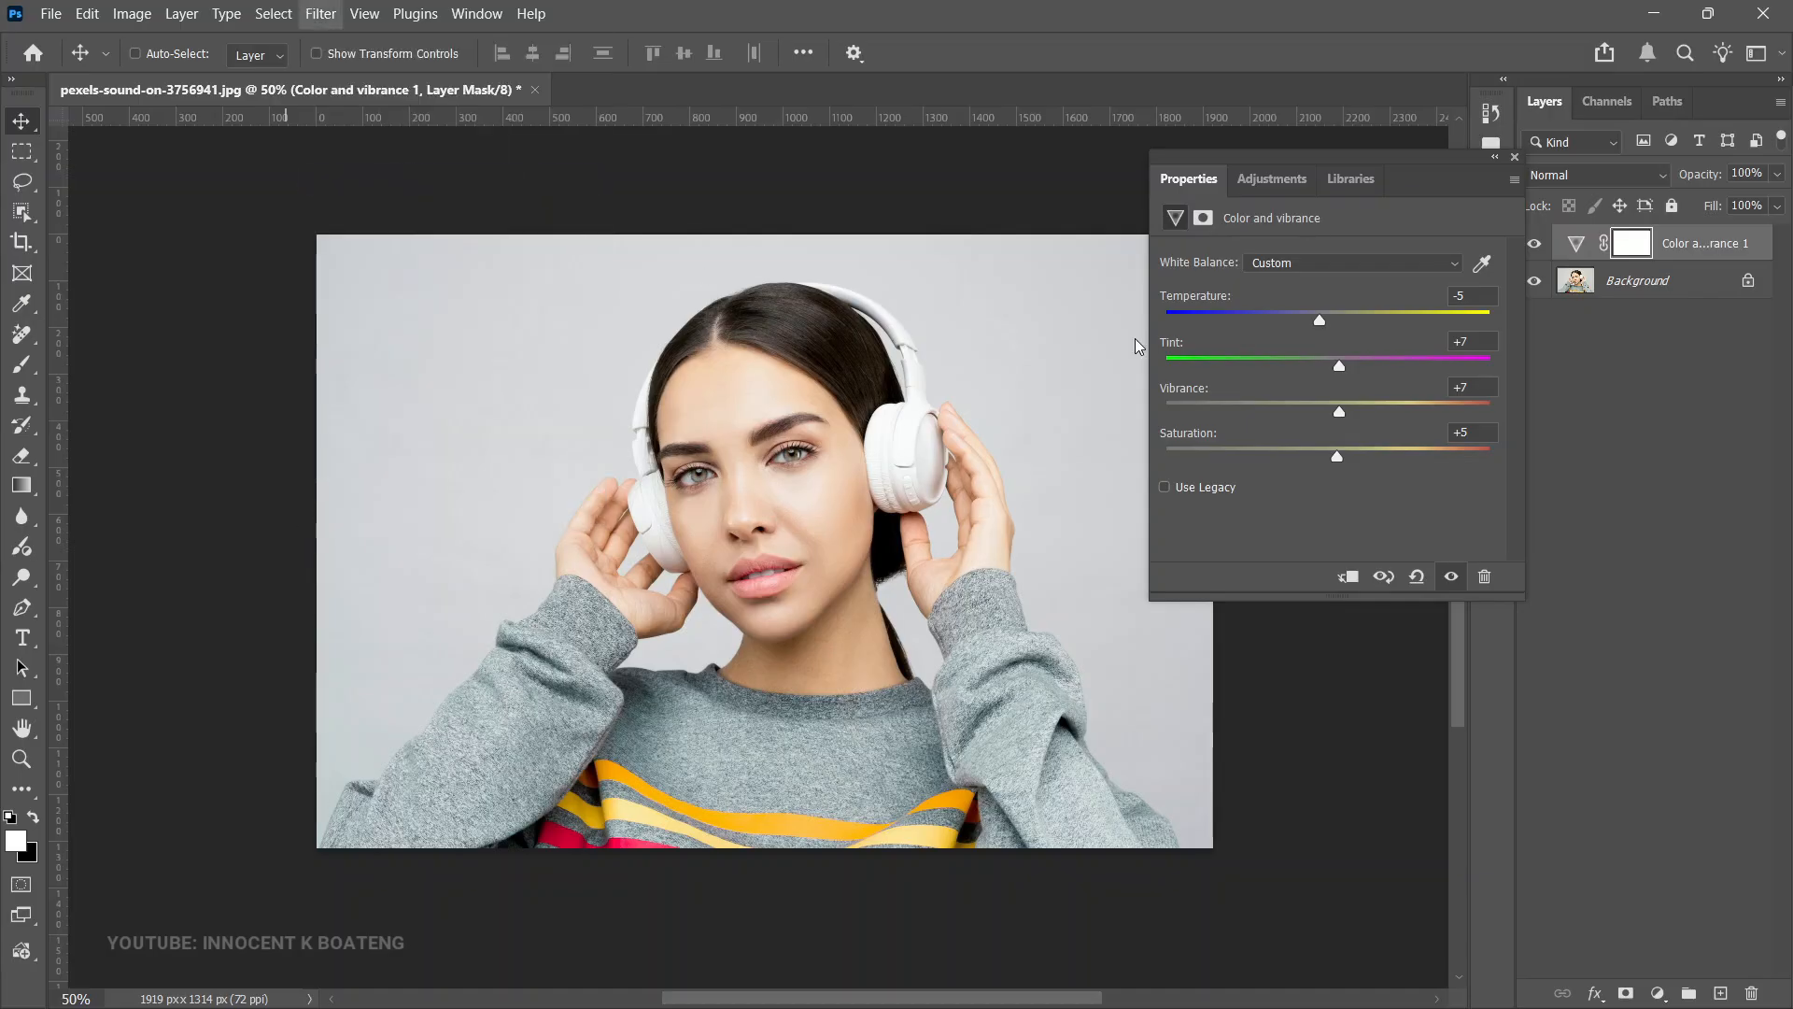
key("Escape")
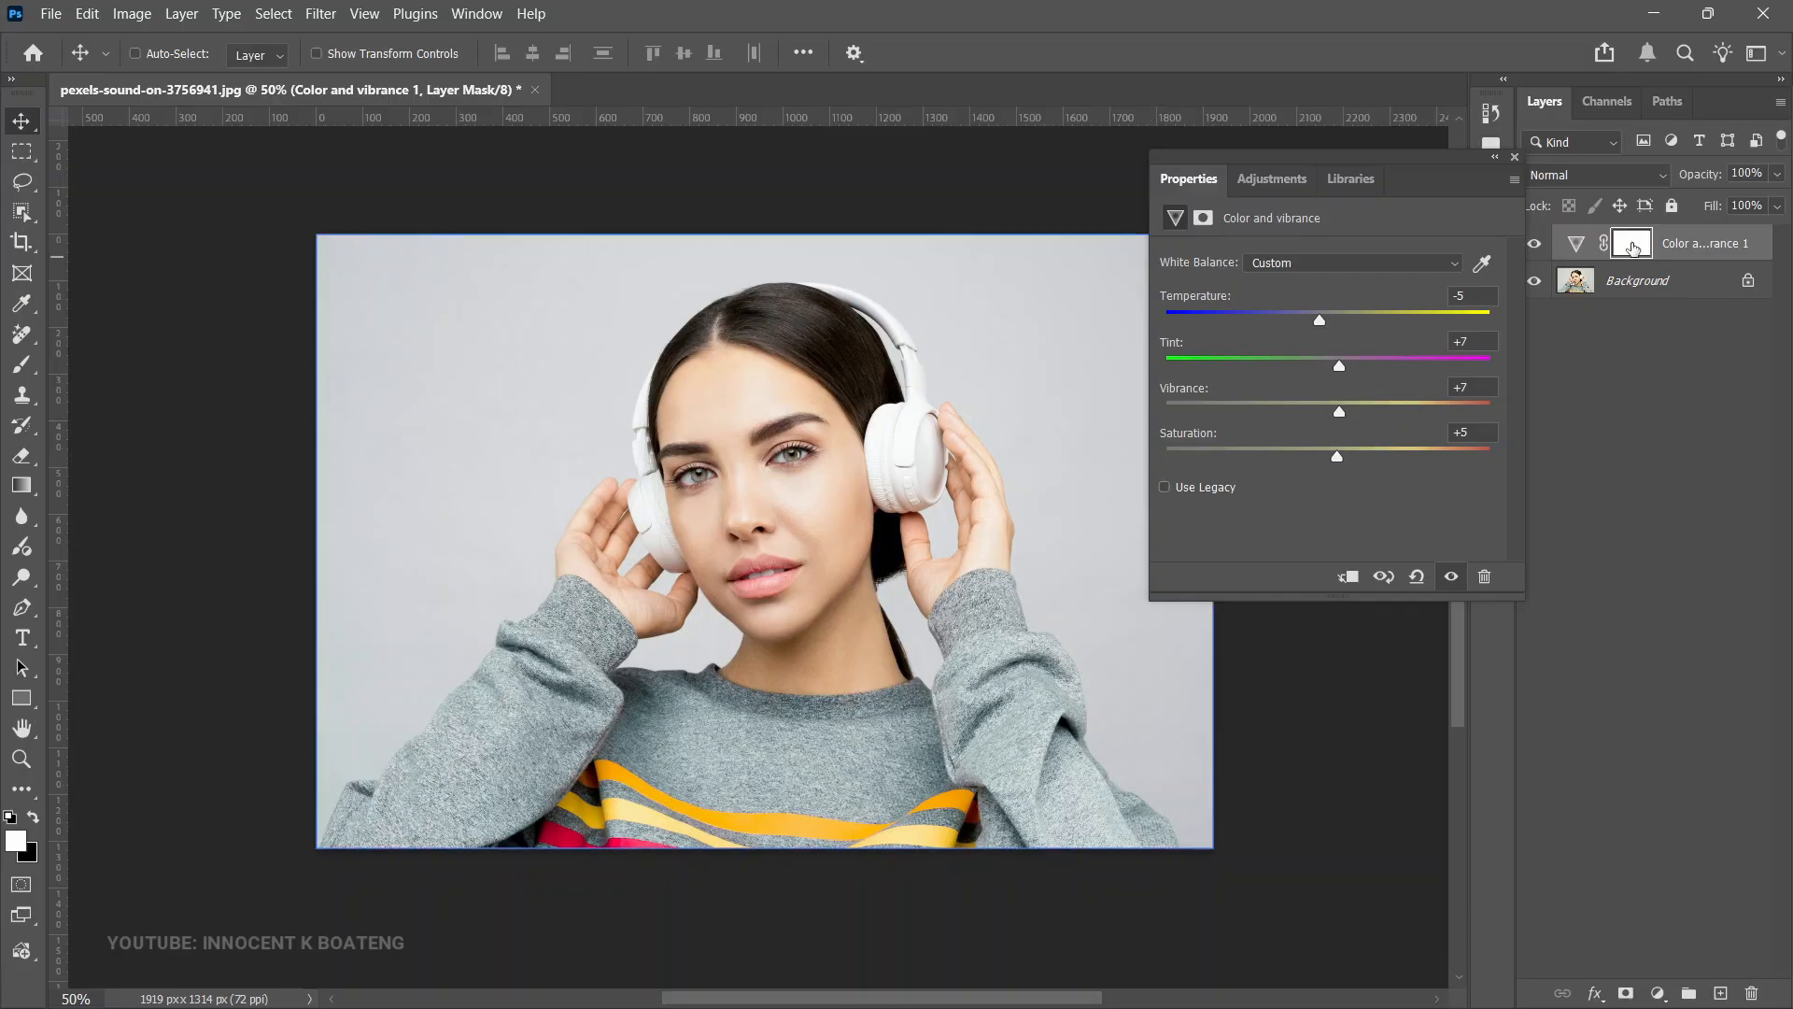
- Select the adjustment layer's mask and invert it to black
left_click(1630, 248)
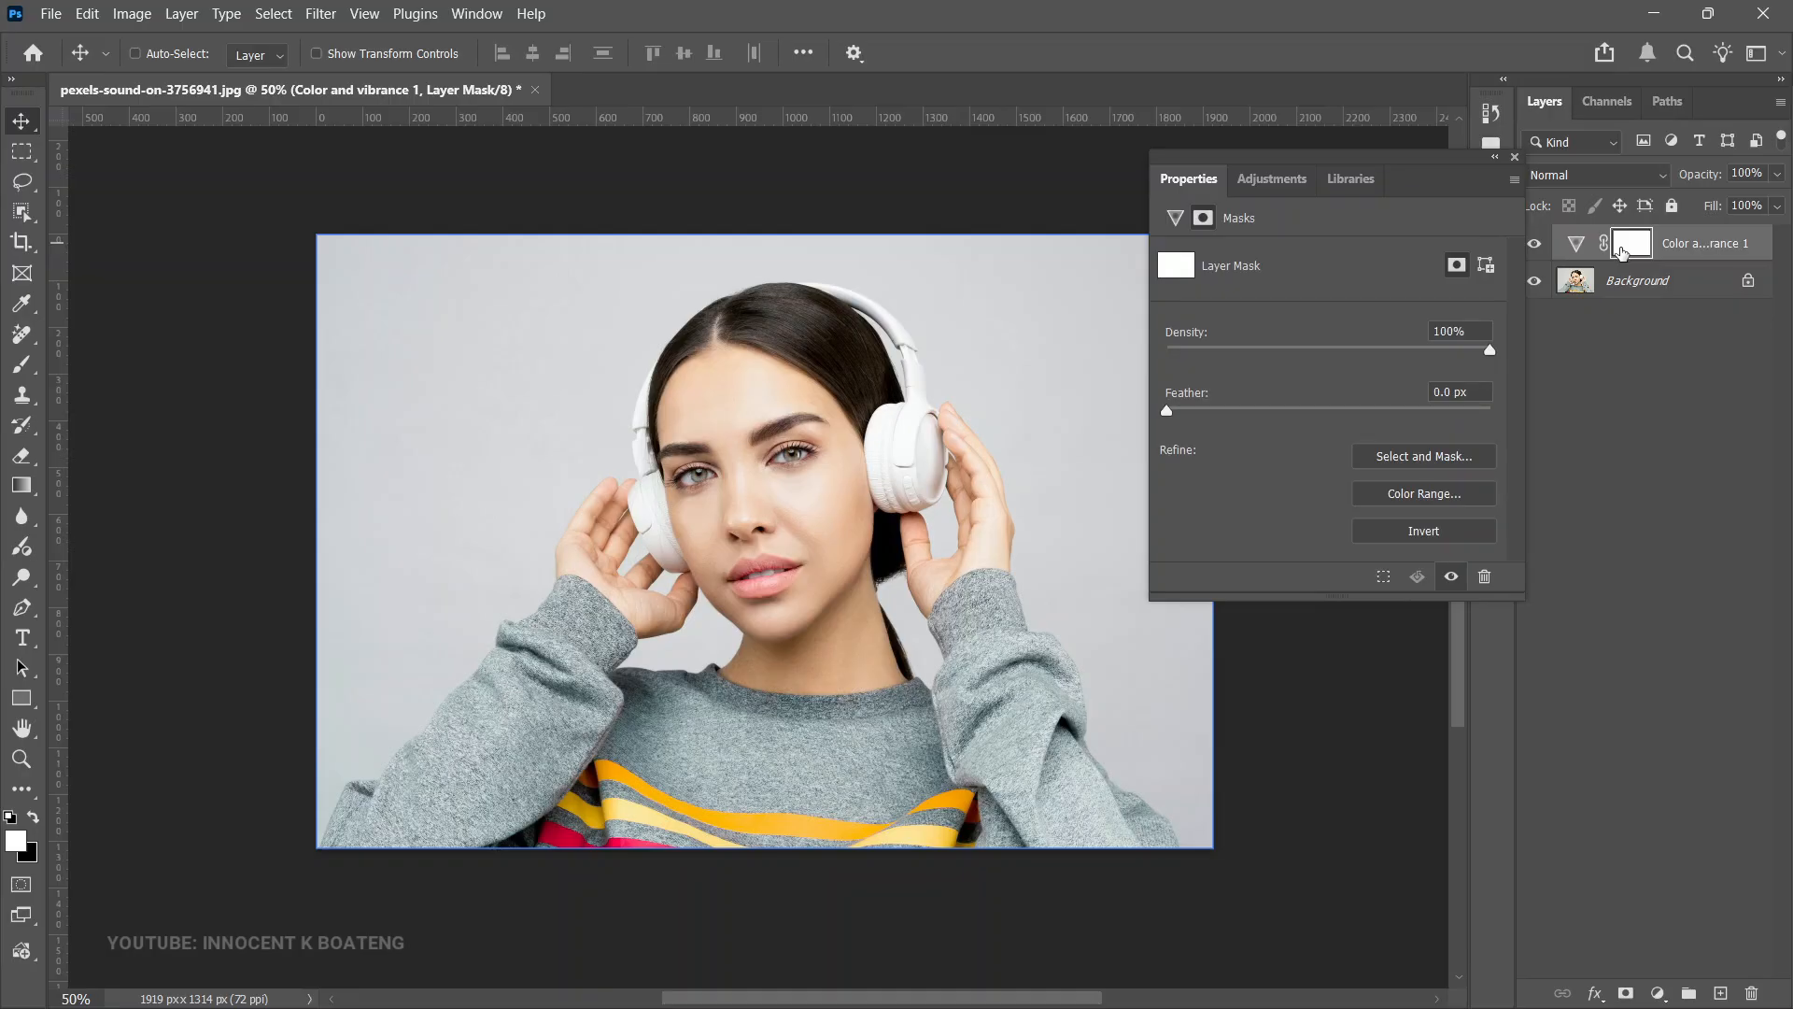
left_click(1575, 246)
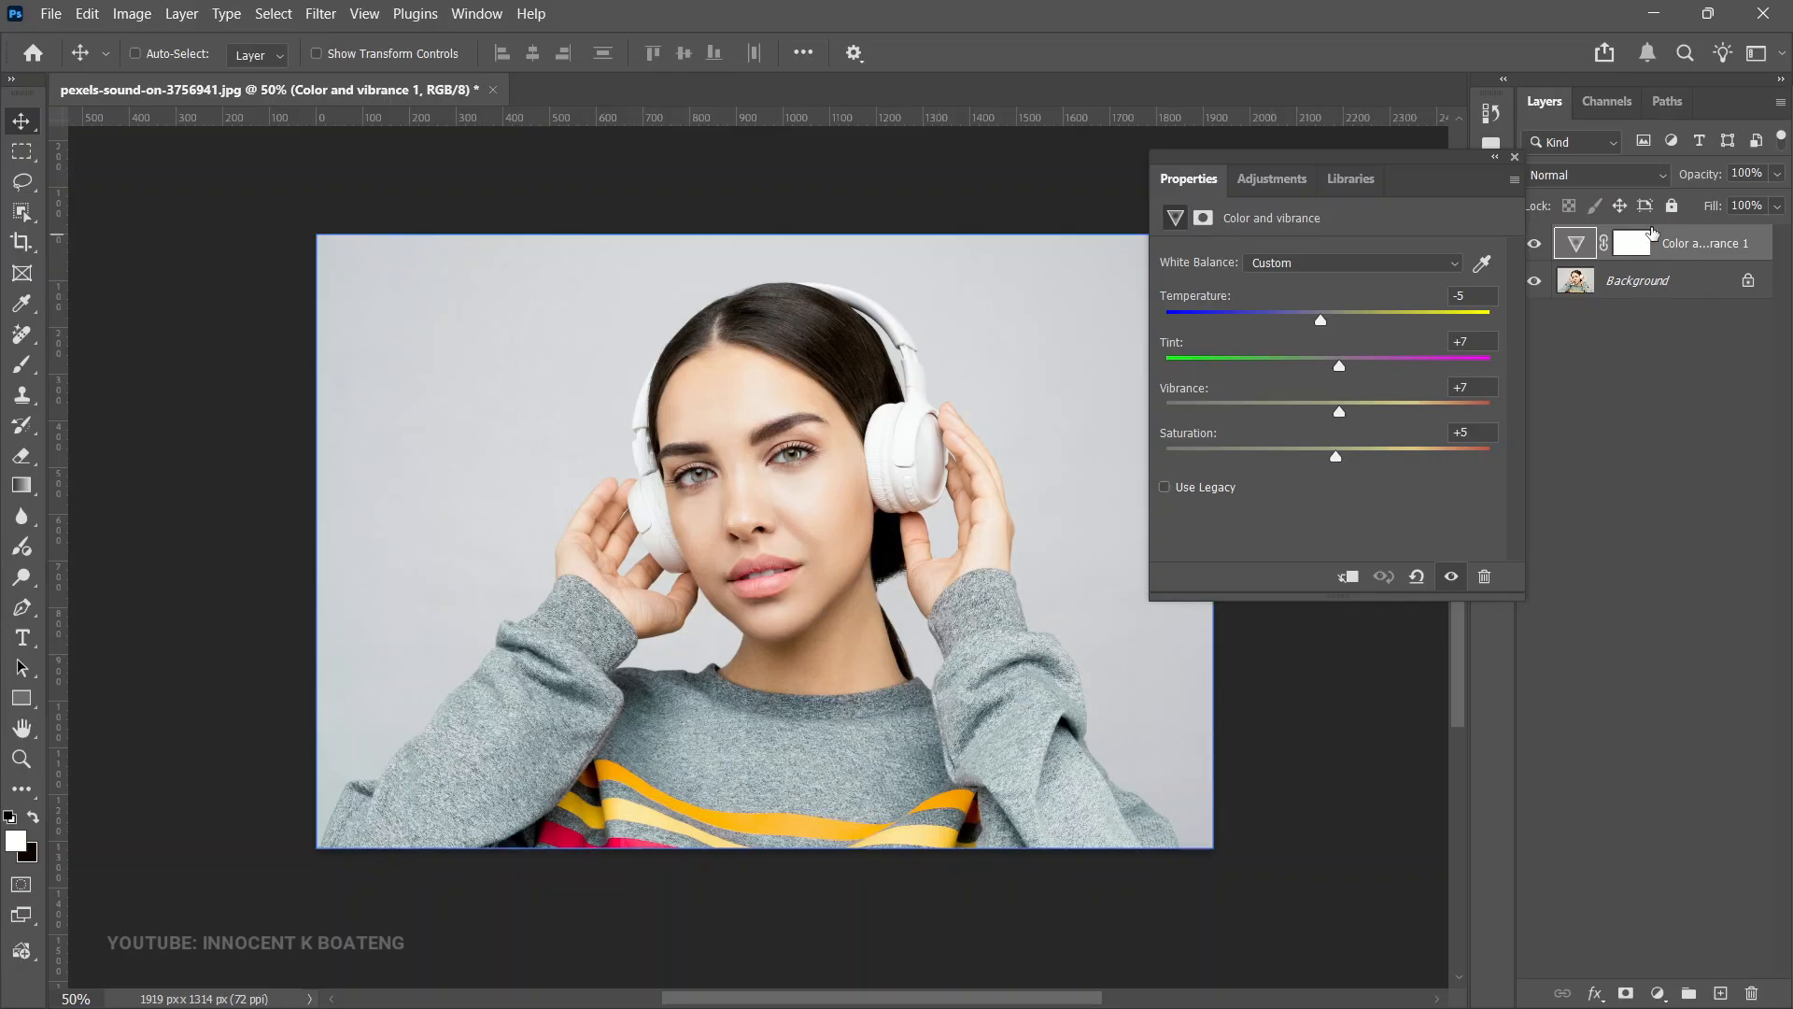
left_click(1633, 250)
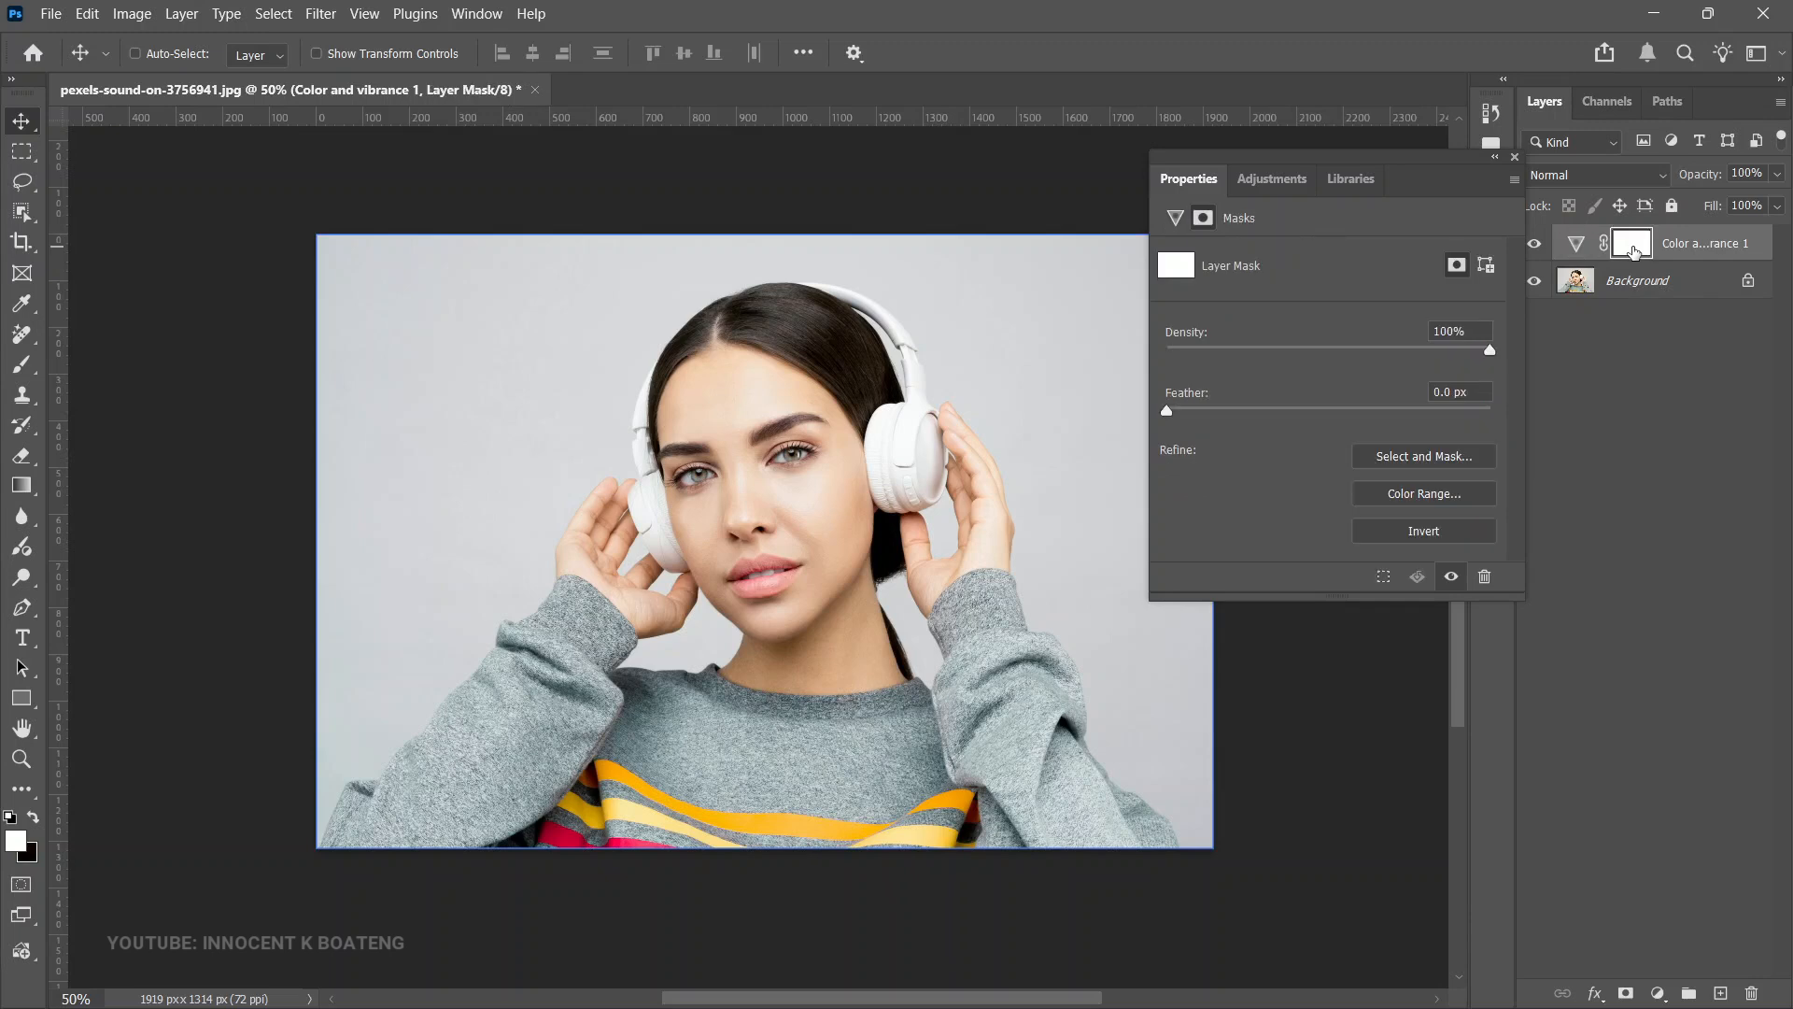
key("ctrl+i")
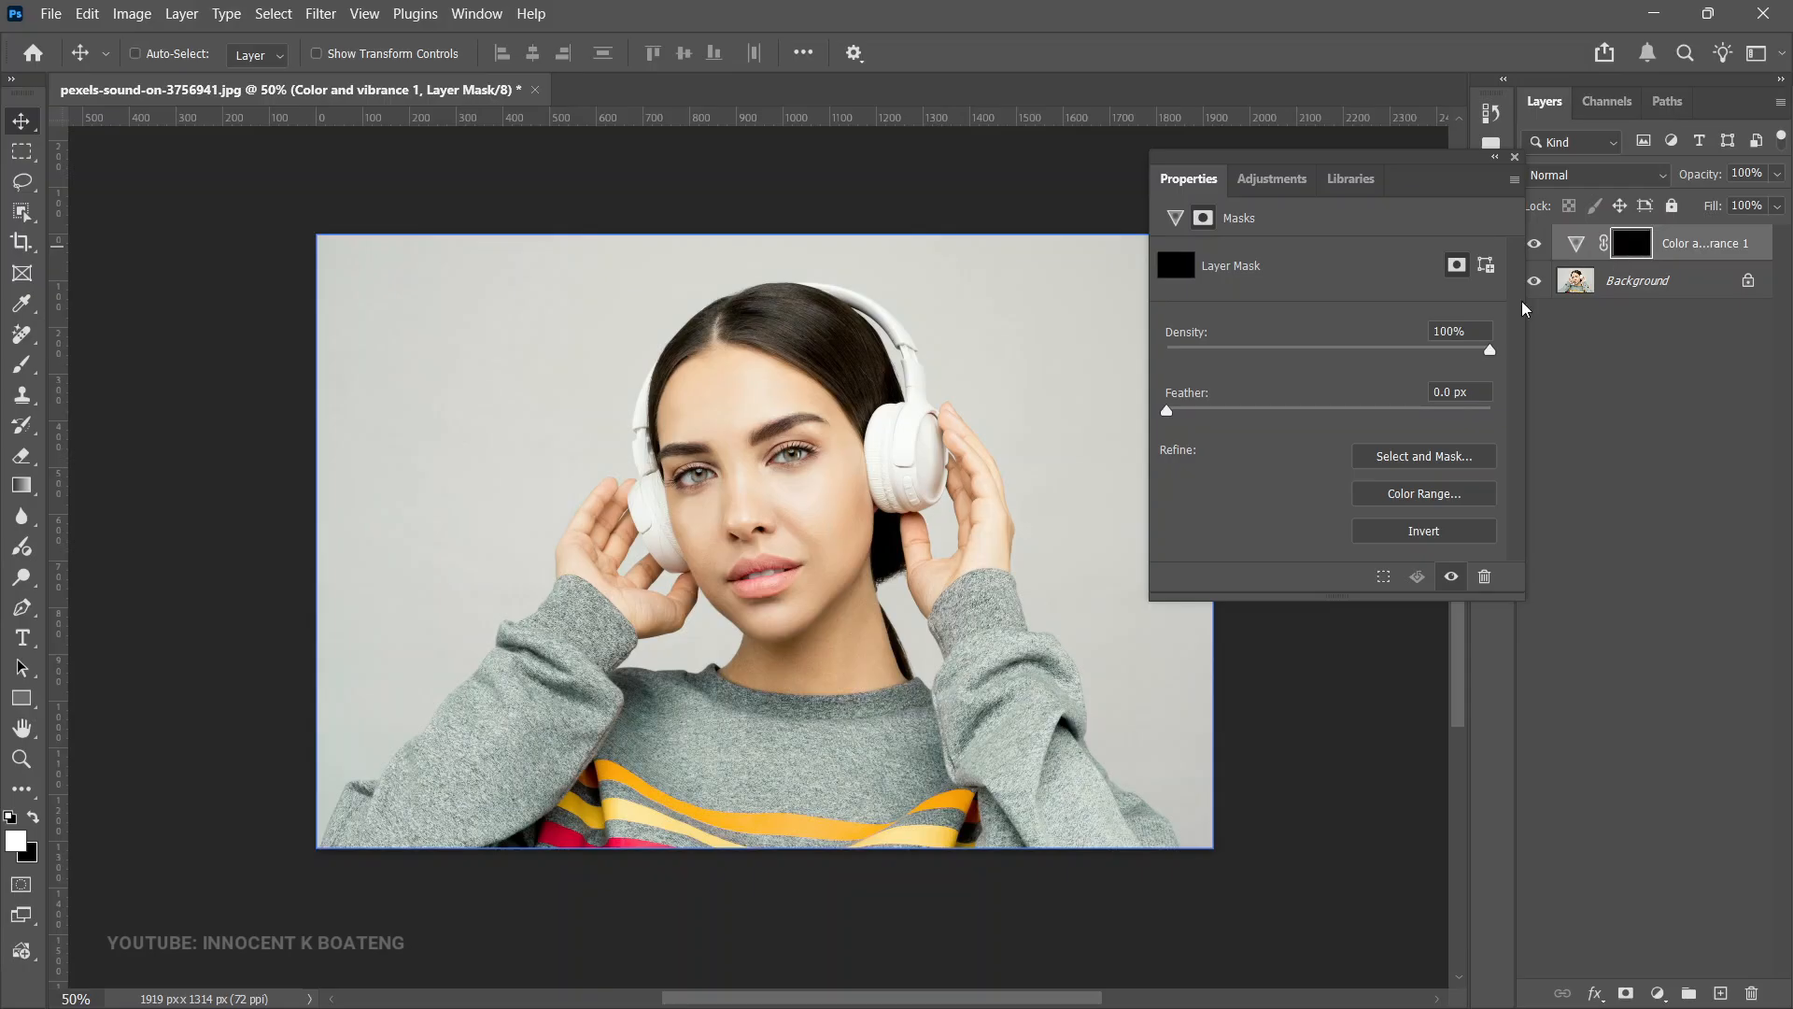
- Paint white on the mask over the woman's face with the Brush tool so the adjustment affects only the skin
key("b")
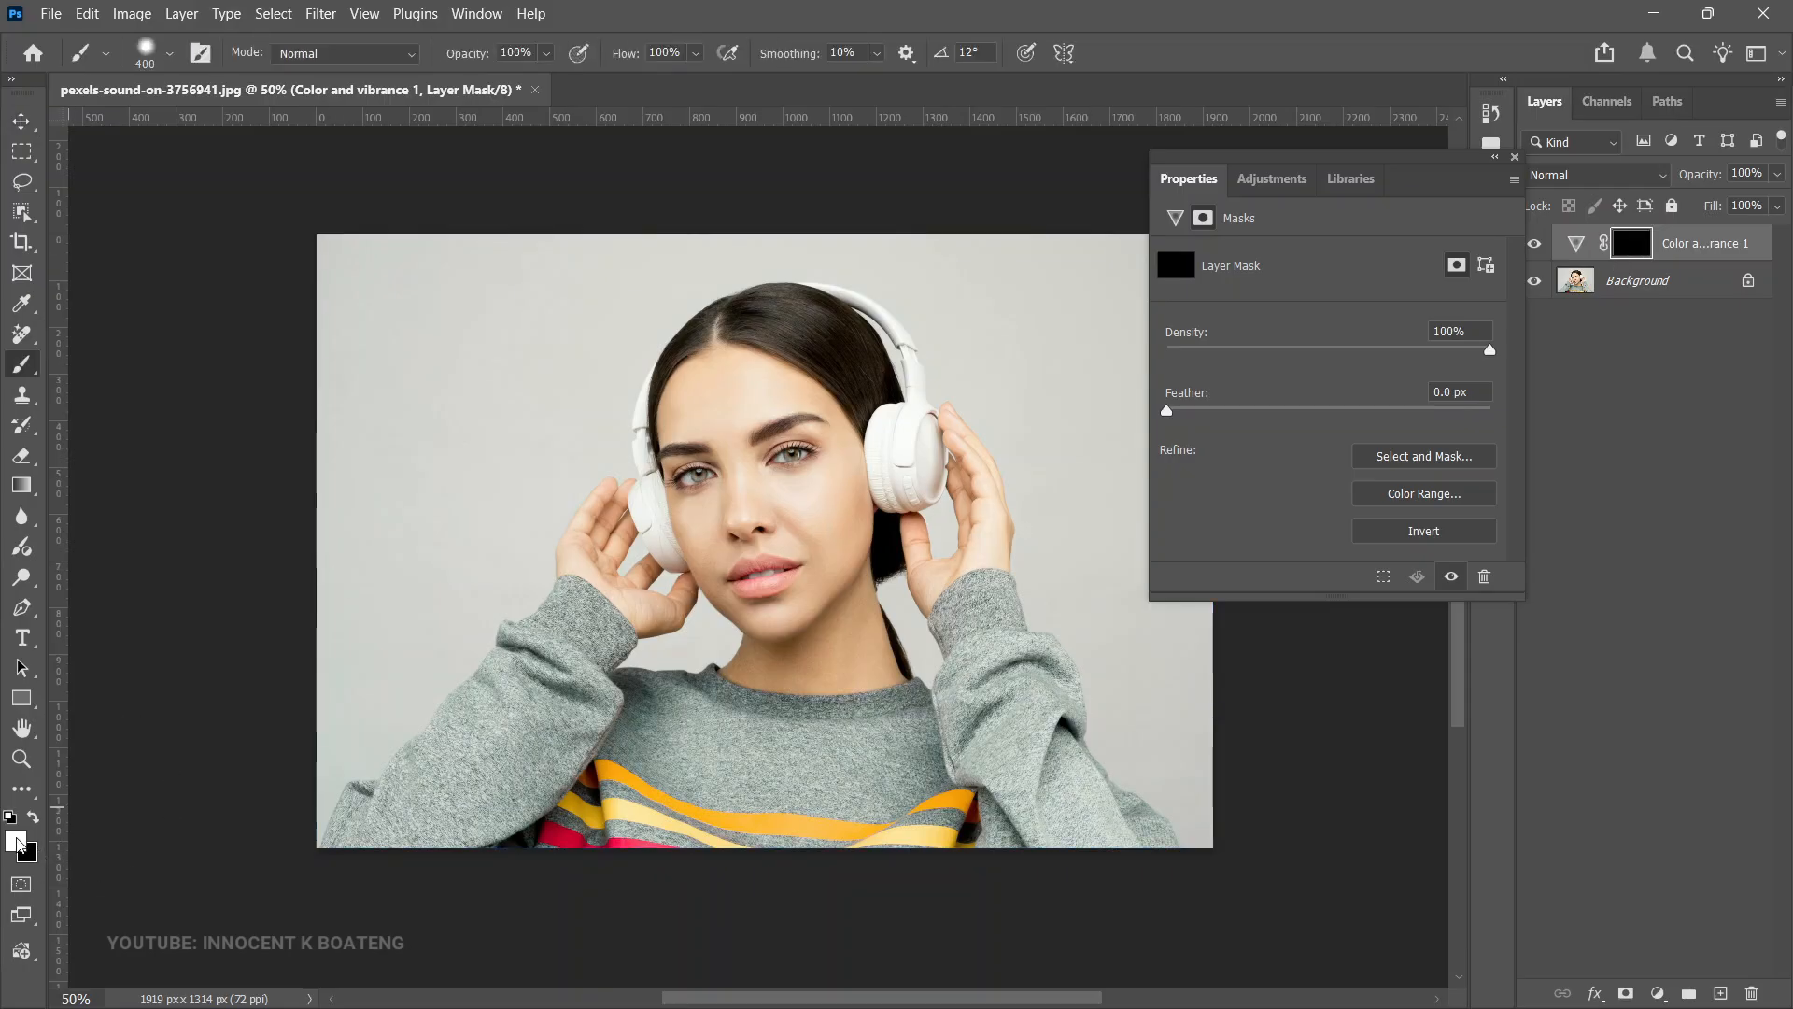
left_click(16, 841)
left_click(1613, 505)
mouse_move(813, 464)
left_mouse_down()
mouse_move(713, 425)
mouse_move(716, 407)
mouse_move(744, 425)
mouse_move(789, 534)
mouse_move(816, 511)
mouse_move(730, 485)
mouse_move(719, 518)
mouse_move(746, 609)
mouse_move(850, 591)
mouse_move(838, 672)
mouse_move(760, 656)
mouse_move(737, 564)
mouse_move(643, 589)
mouse_move(626, 533)
mouse_move(868, 564)
mouse_move(941, 549)
mouse_move(942, 474)
mouse_move(955, 539)
mouse_move(932, 594)
mouse_move(1050, 656)
mouse_move(956, 529)
left_mouse_up()
key("z")
left_click(770, 516)
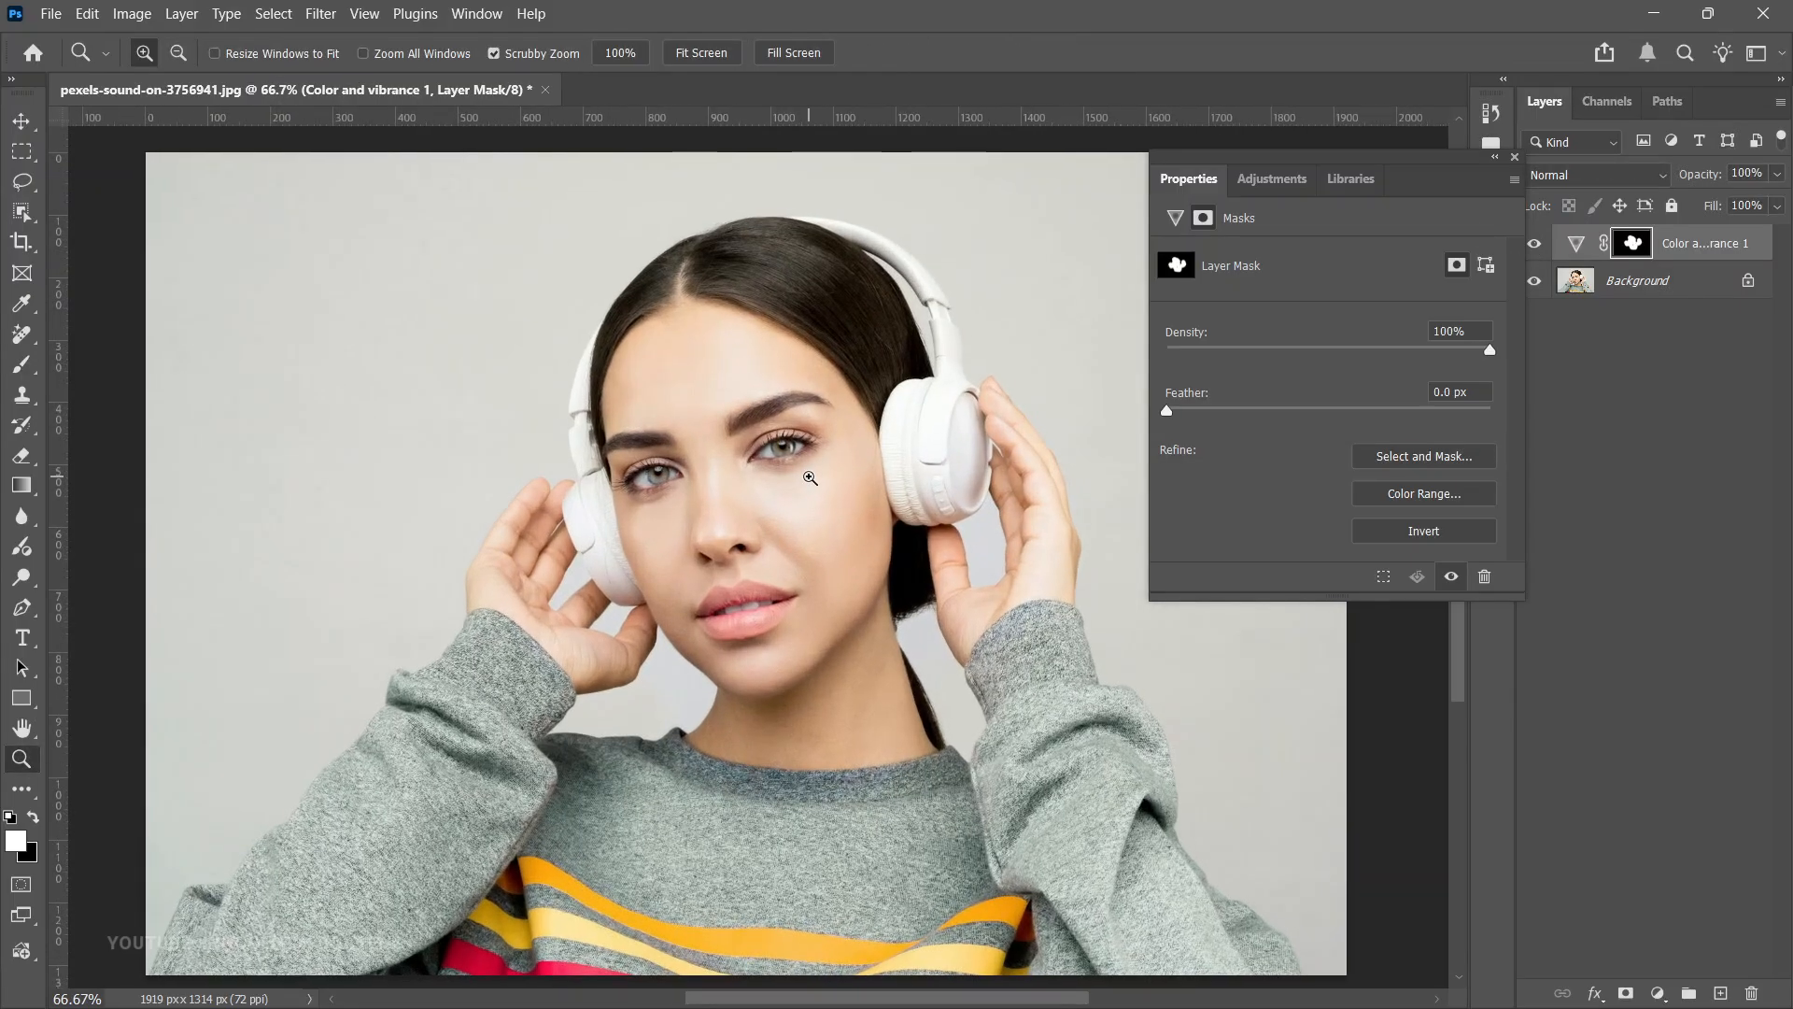
- Toggle the Color and vibrance layer's visibility to compare before and after
key("b")
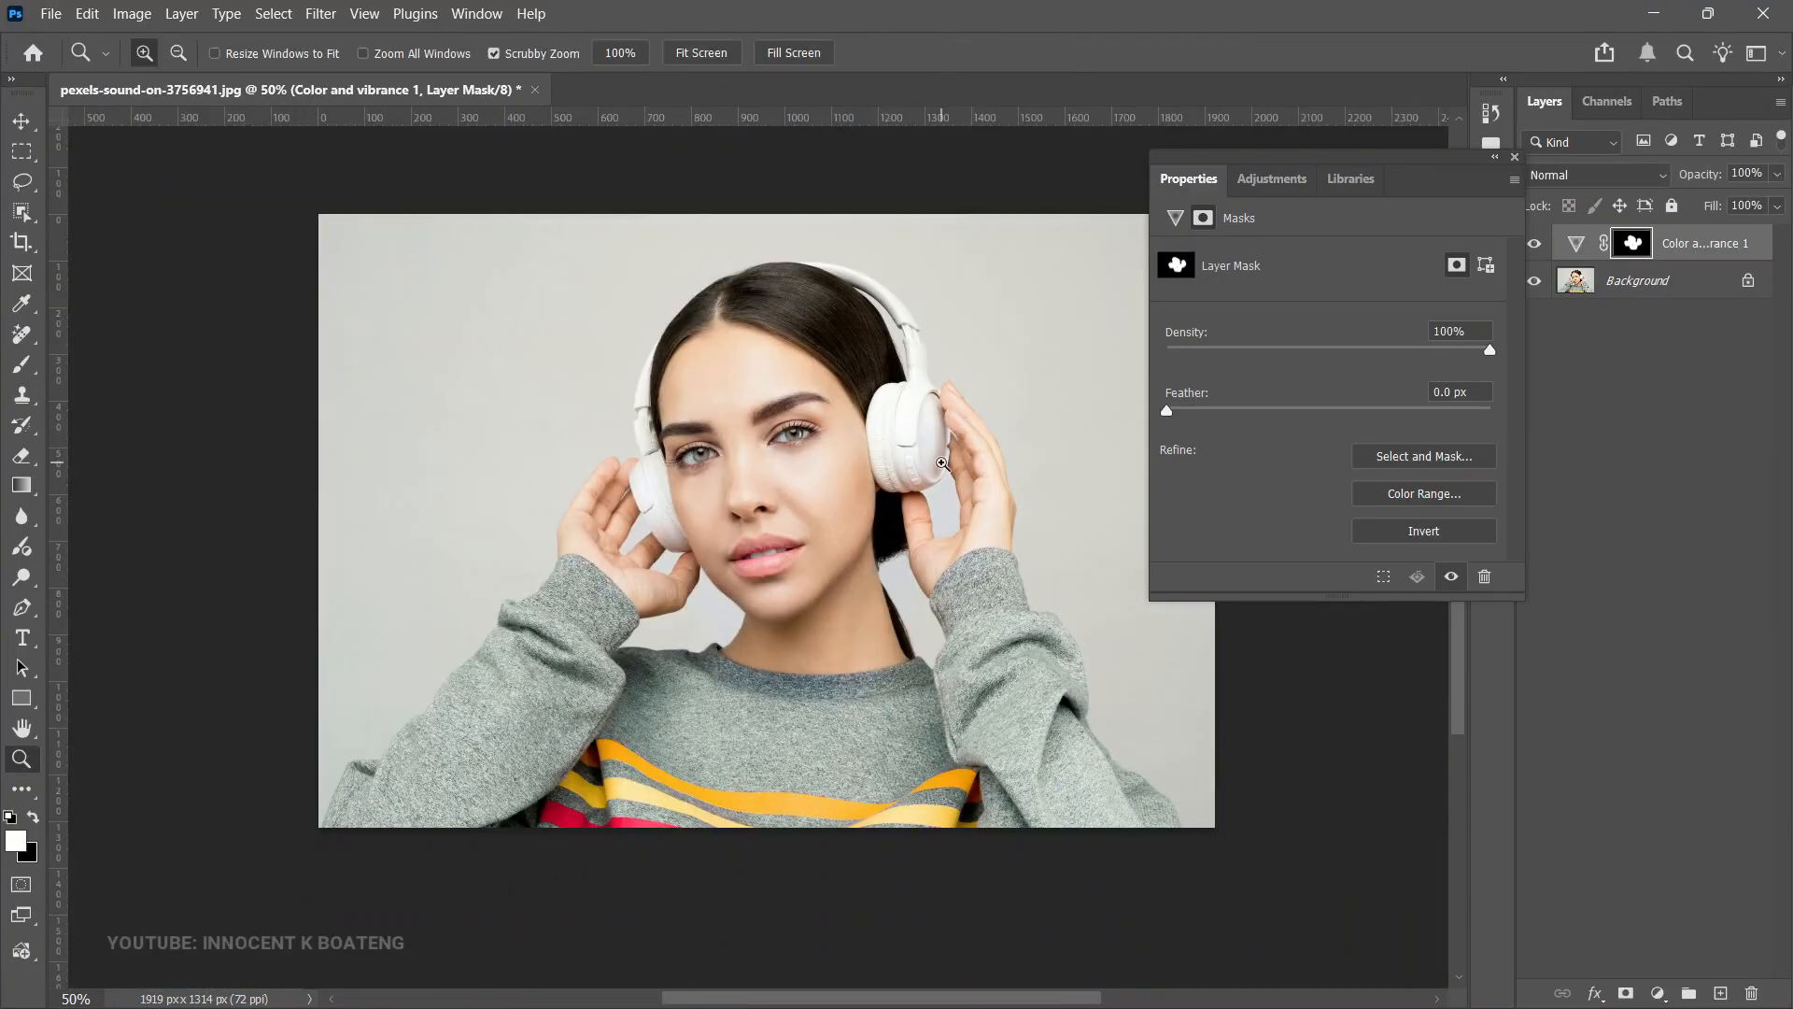
left_click(1535, 246)
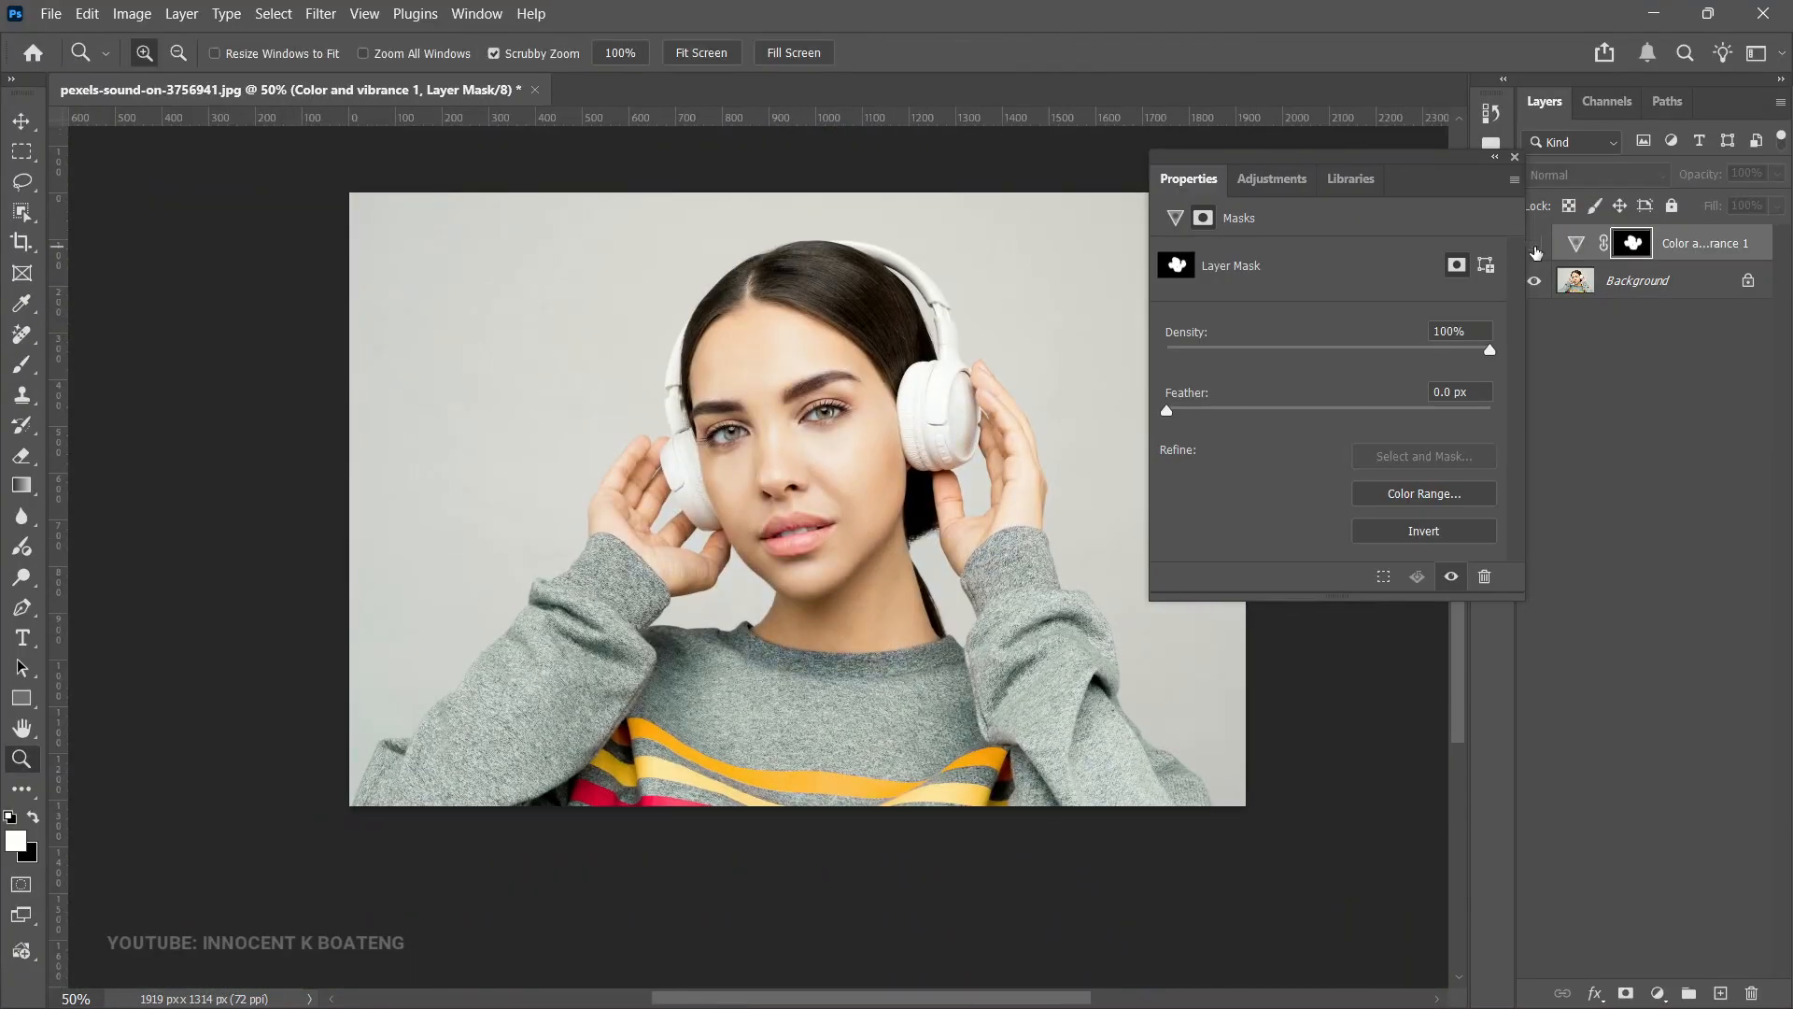
left_click(1534, 247)
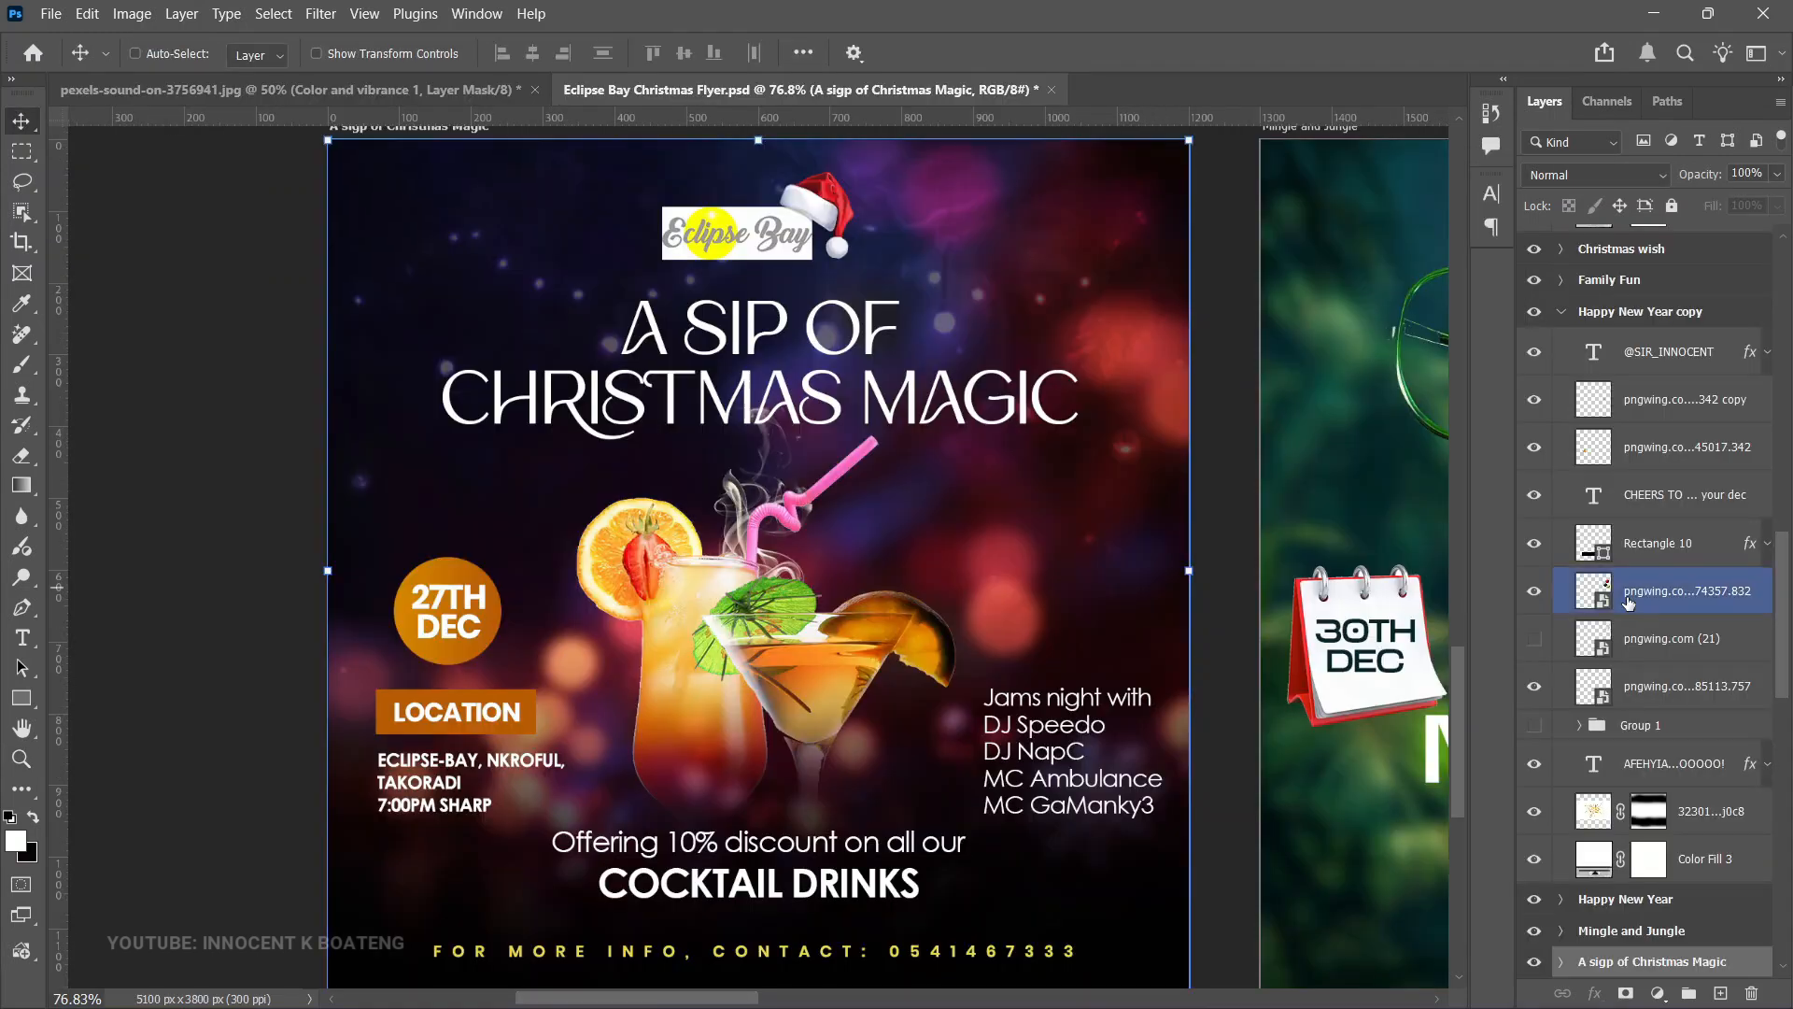
- In the Christmas flyer, add a Color and vibrance adjustment layer above the 654427a9af...8e9e copy layer in the A sigp of Christmas Magic group
scroll(1625, 701, "down", 3)
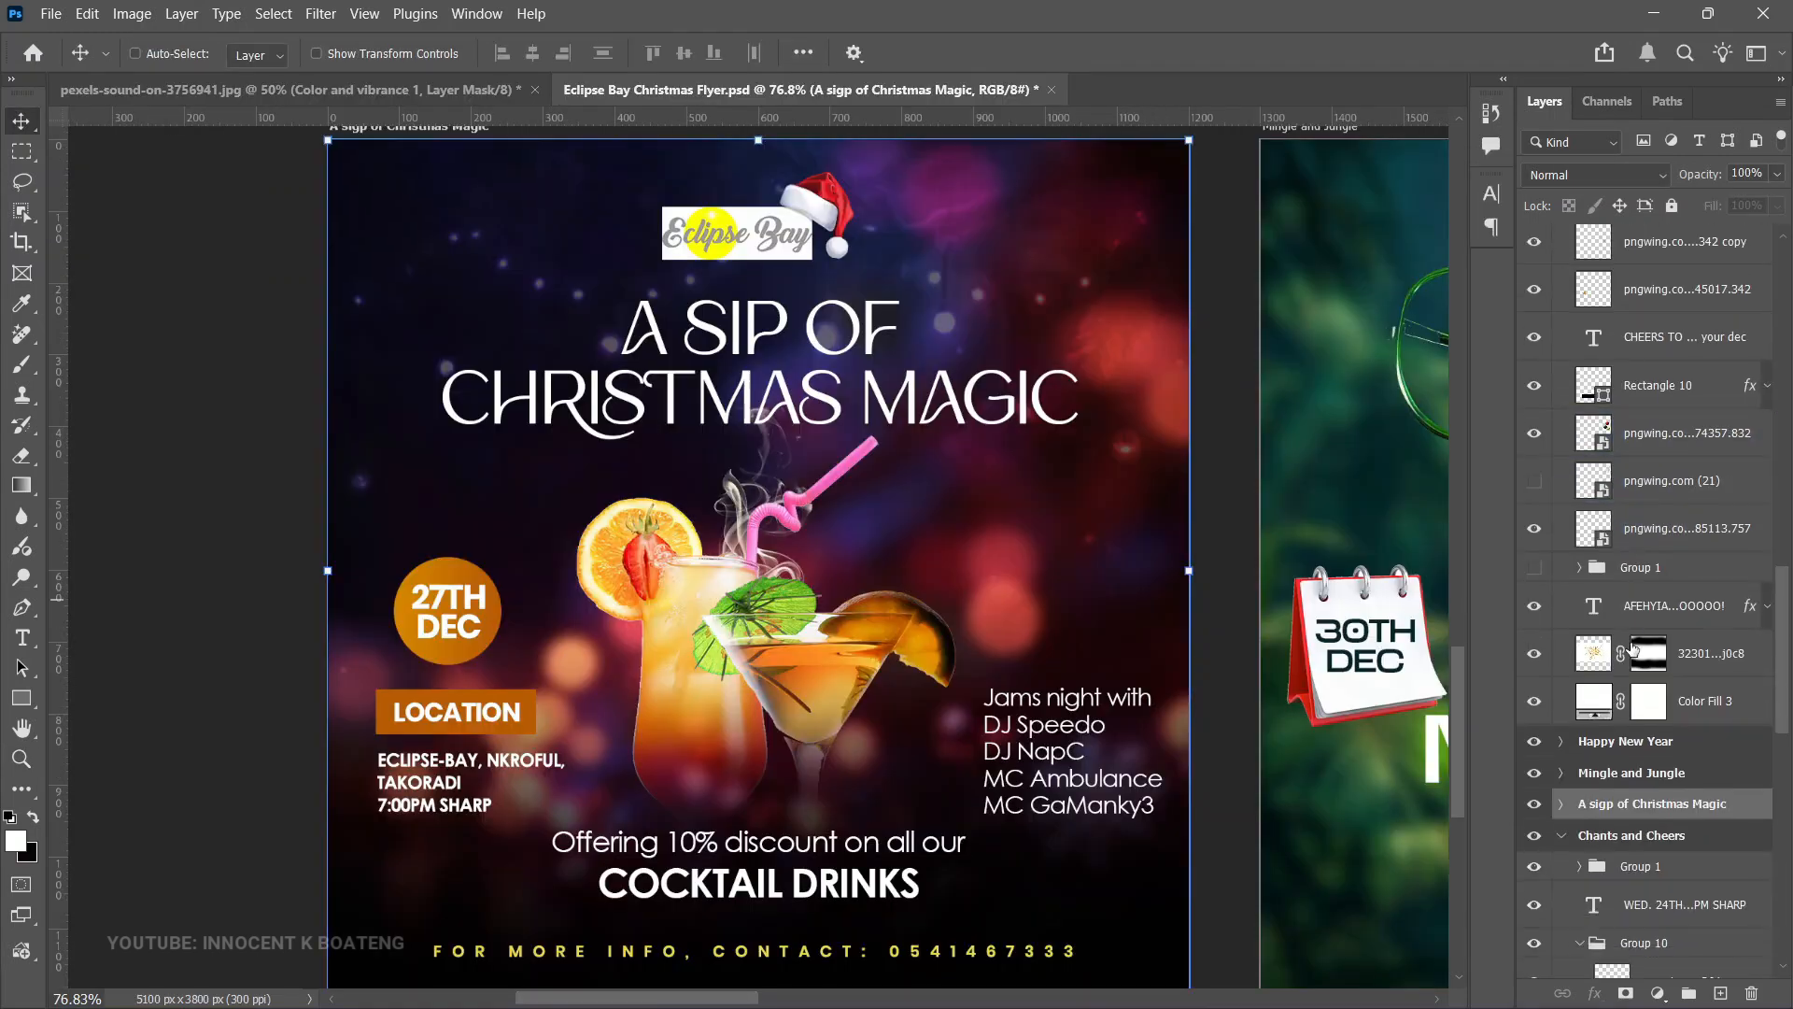
left_click(1562, 804)
scroll(1616, 805, "down", 5)
scroll(1619, 804, "down", 10)
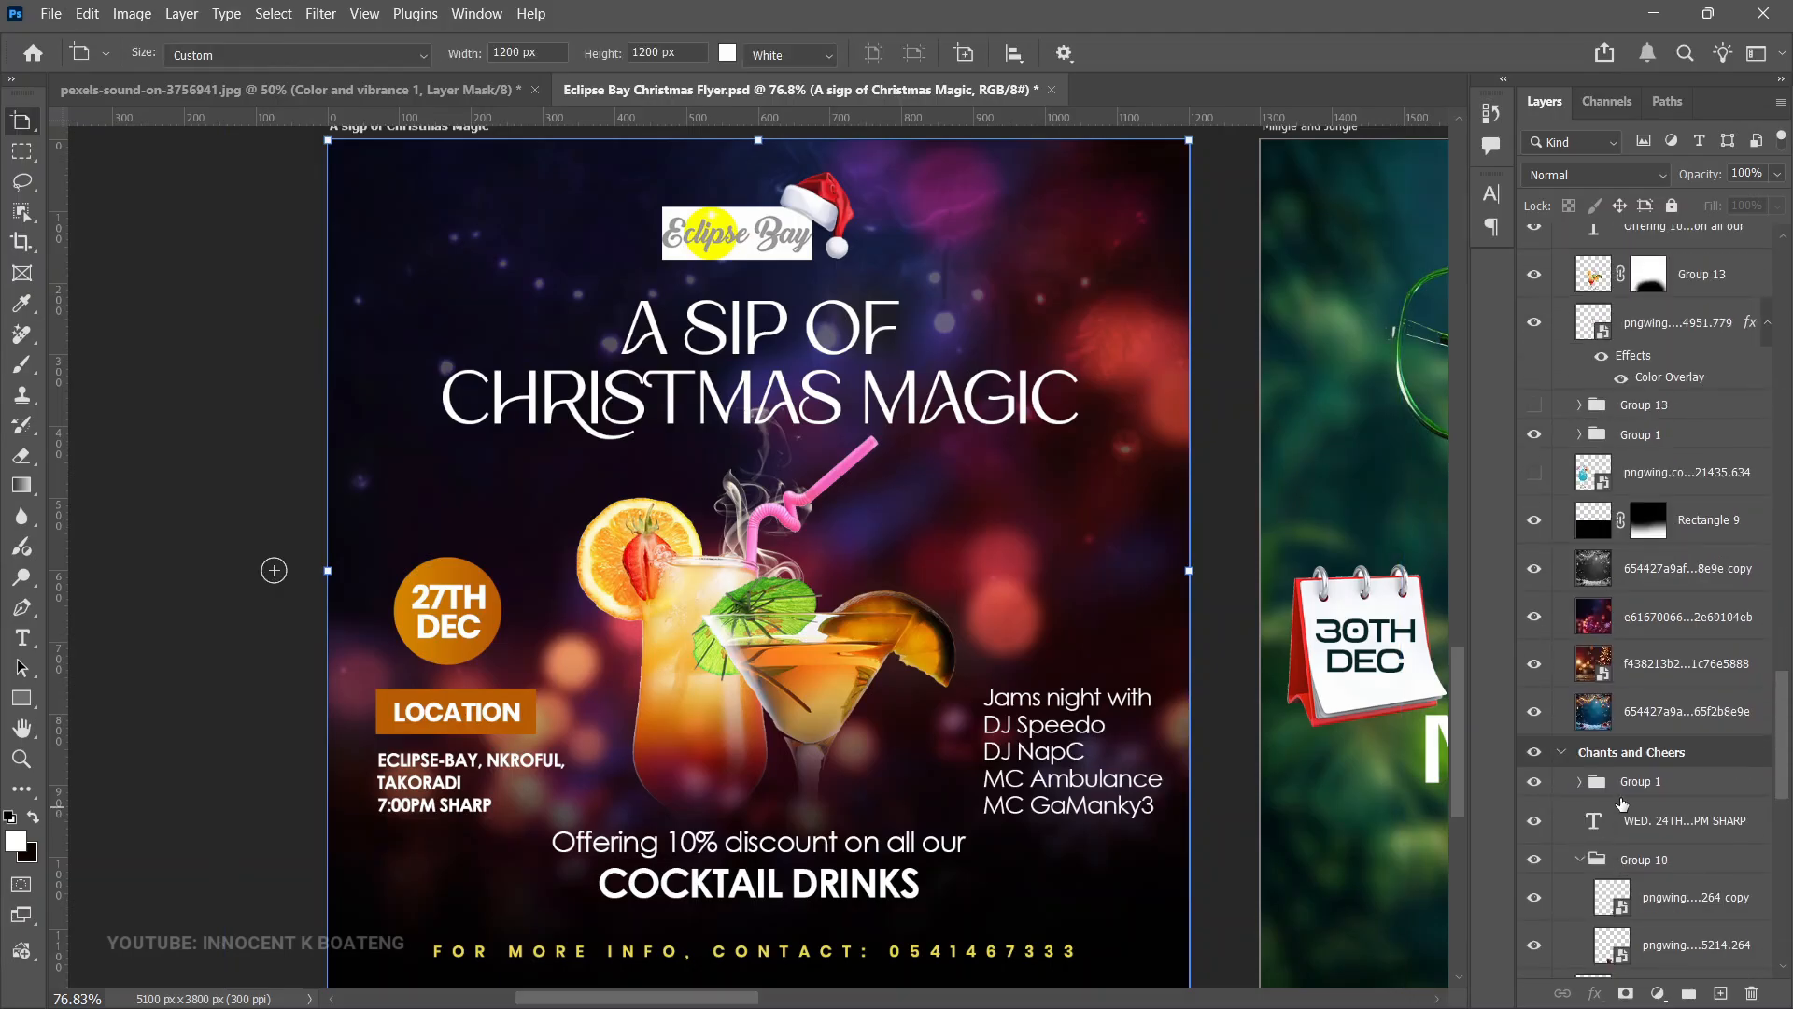
left_click(1715, 520)
left_click(1701, 590)
right_click(1701, 590)
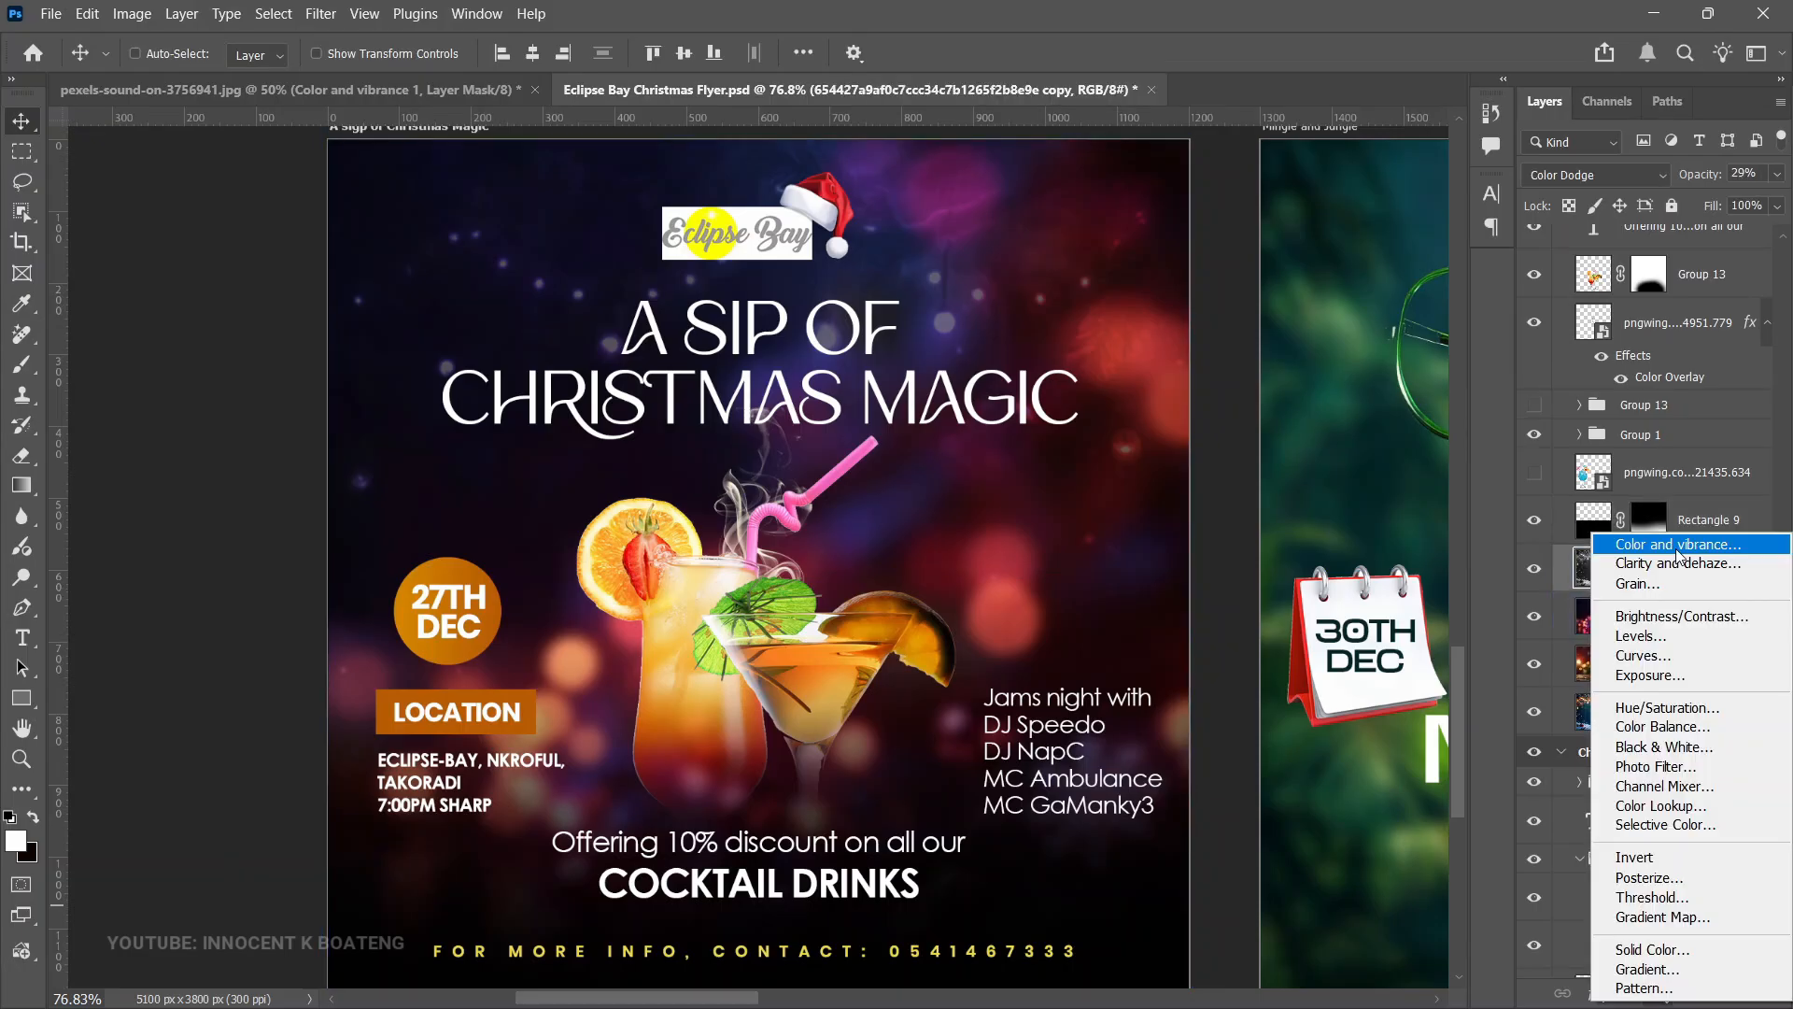
left_click(1677, 548)
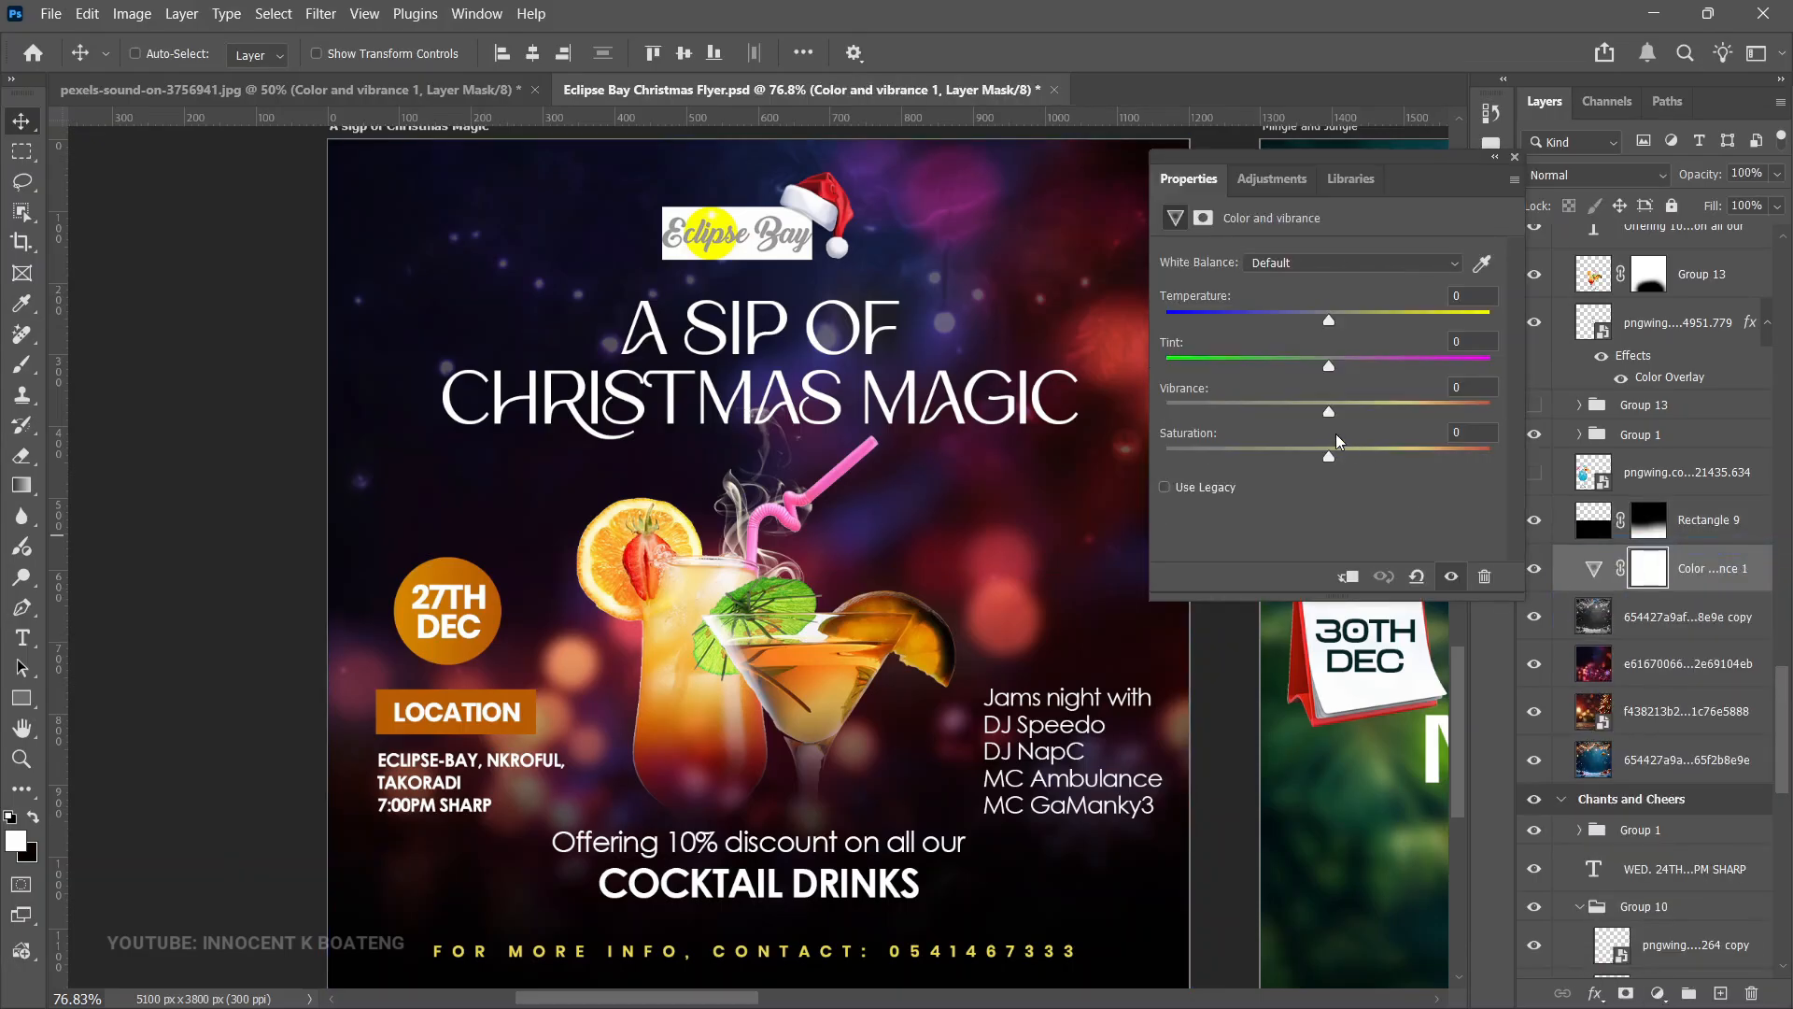
- Set the flyer's Color and vibrance Temperature to +22 and Vibrance to +18
left_click_drag(1341, 418, 1359, 454)
left_click_drag(1329, 320, 1366, 345)
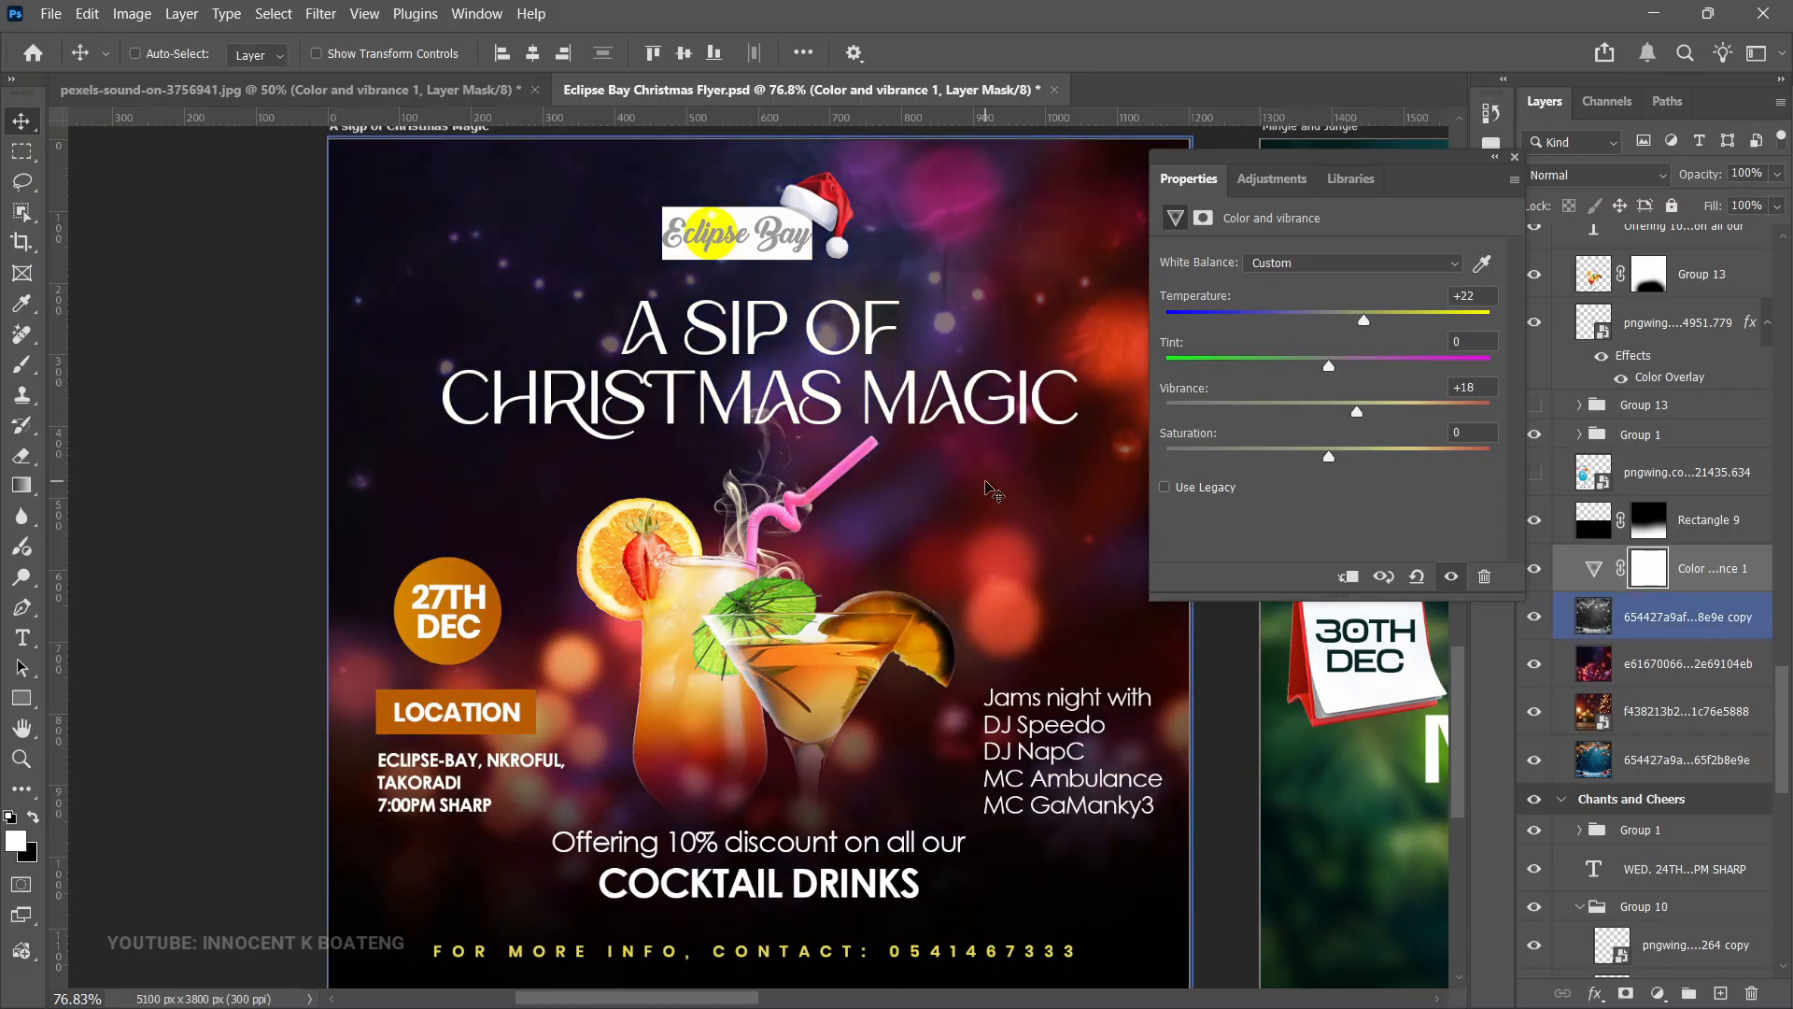
mouse_move(1330, 368)
left_mouse_down()
mouse_move(1378, 370)
mouse_move(1277, 372)
mouse_move(1342, 395)
mouse_move(1278, 388)
mouse_move(1320, 396)
left_mouse_up()
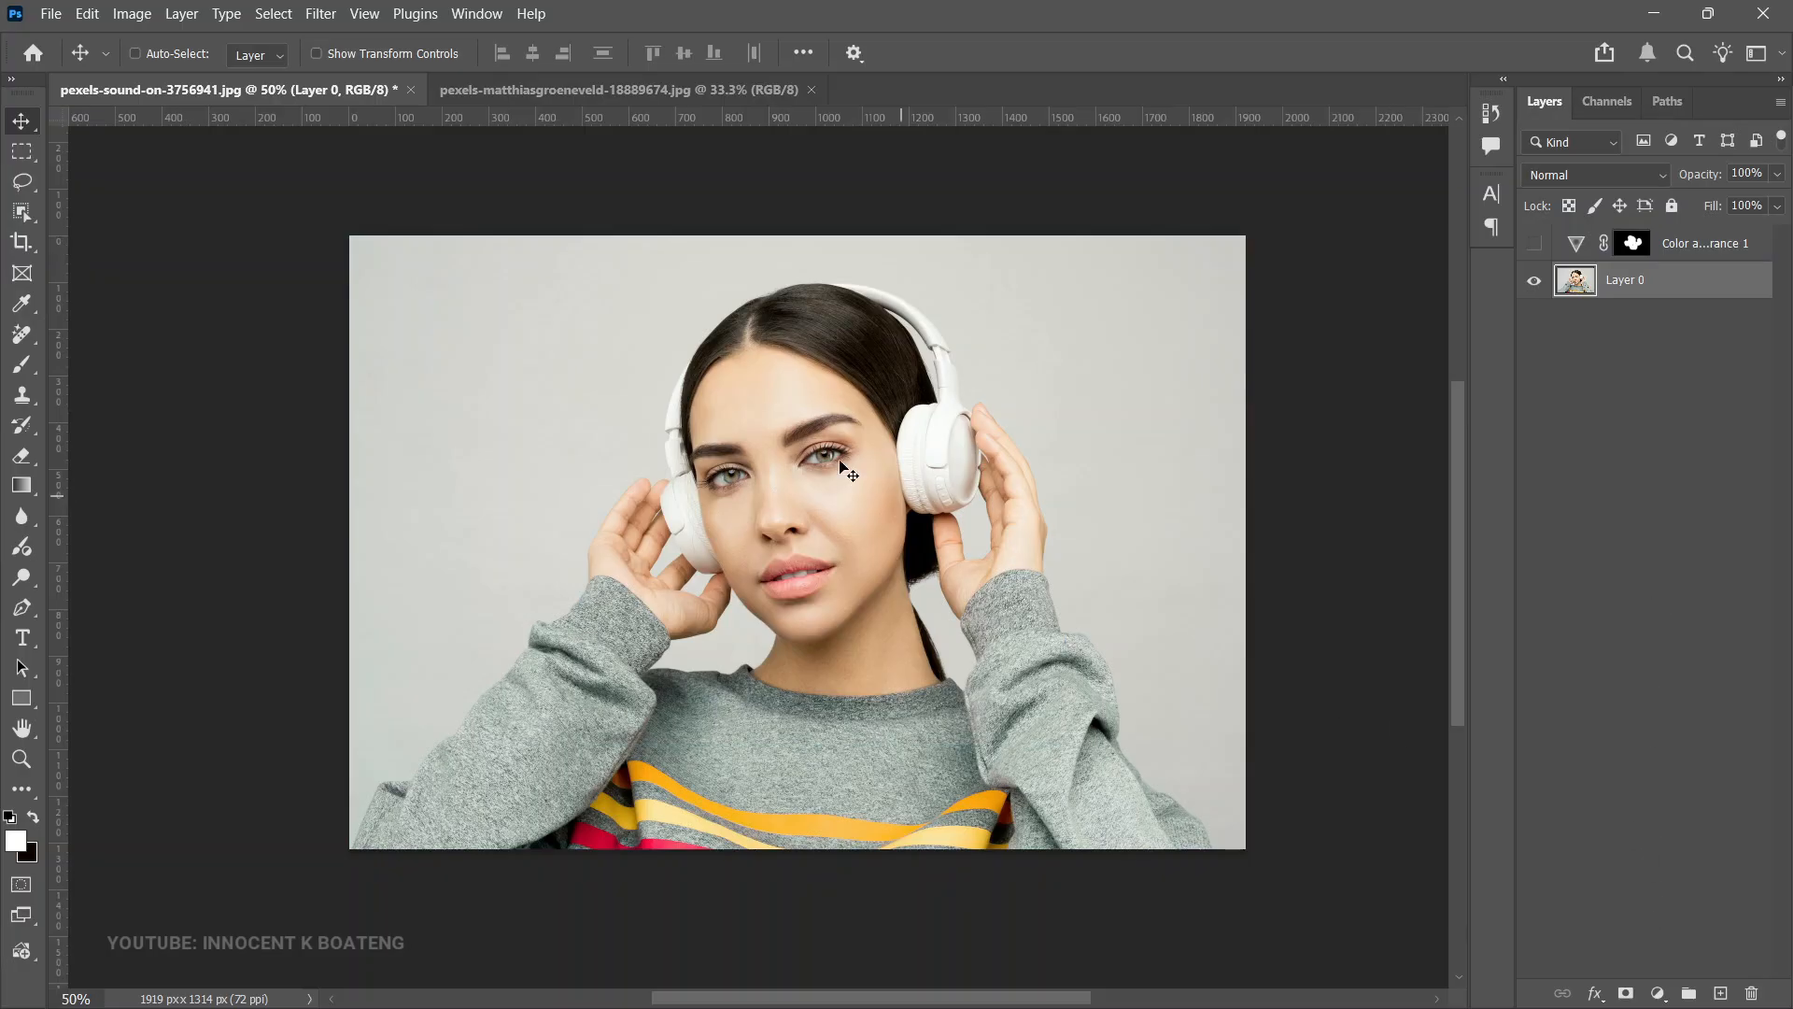
- Apply a Camera Raw Filter to the portrait's Layer 0 with Clarity set to +18
left_click(321, 13)
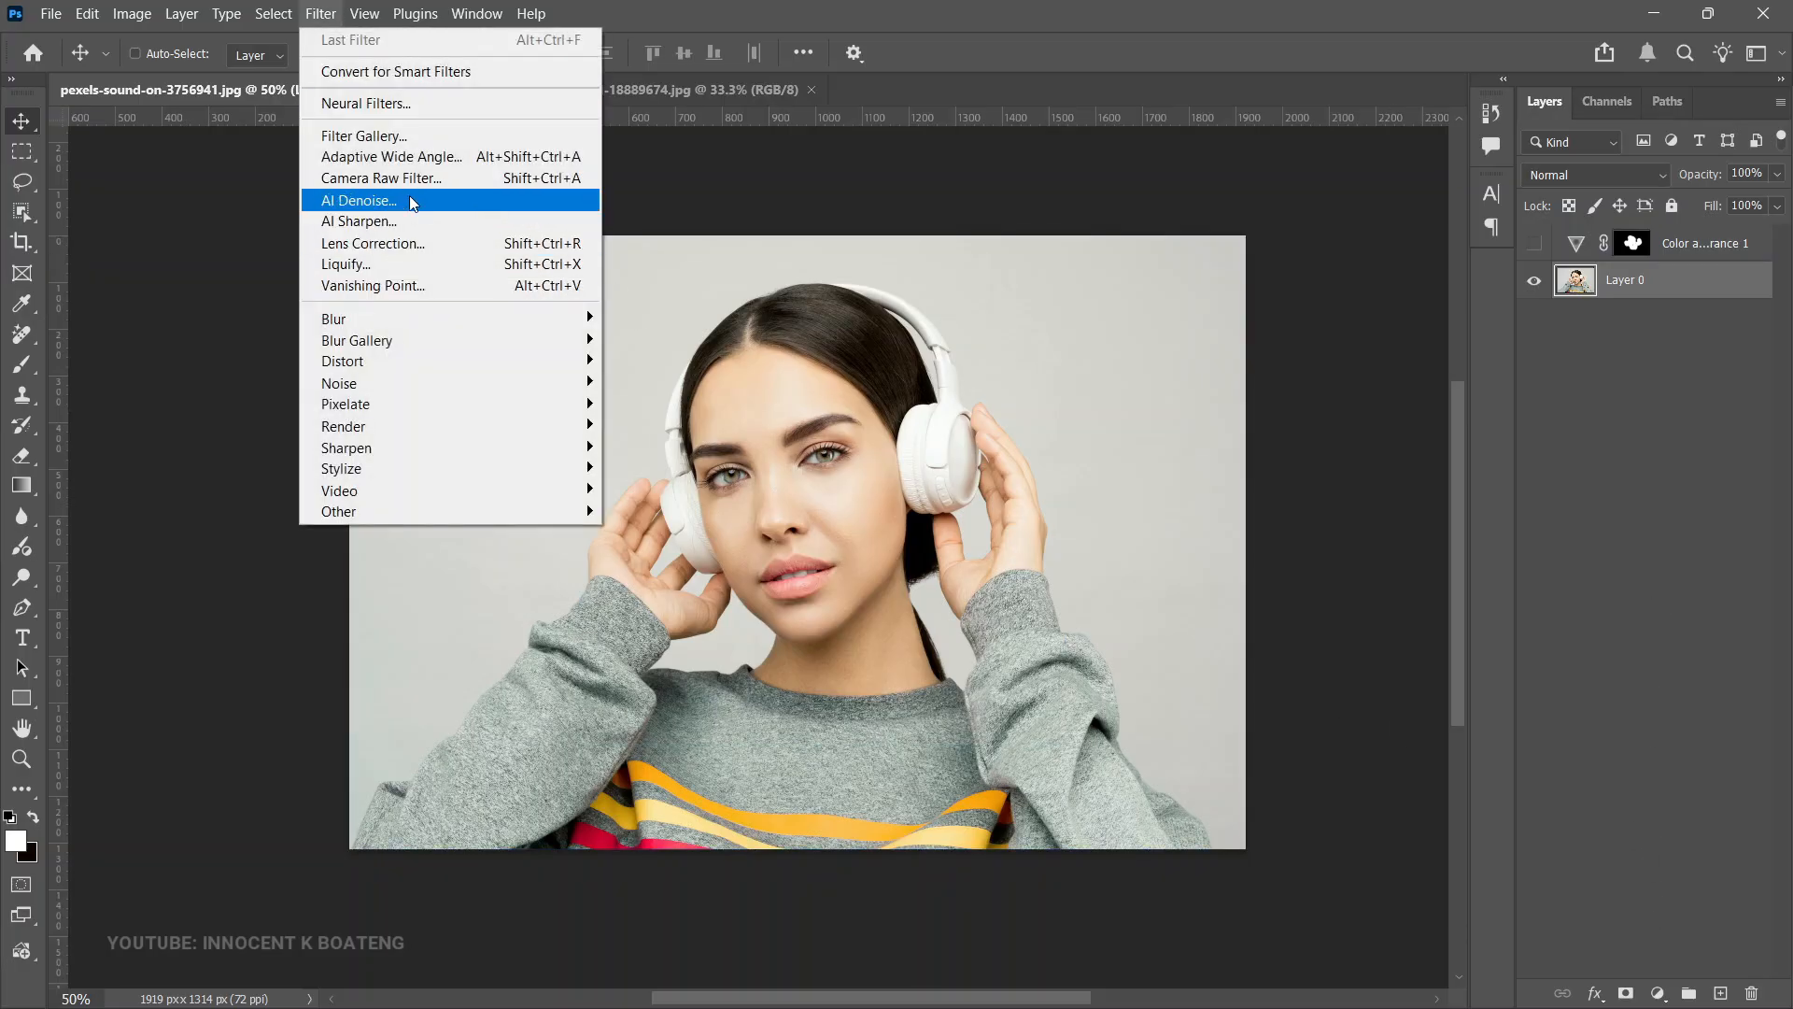
left_click(446, 178)
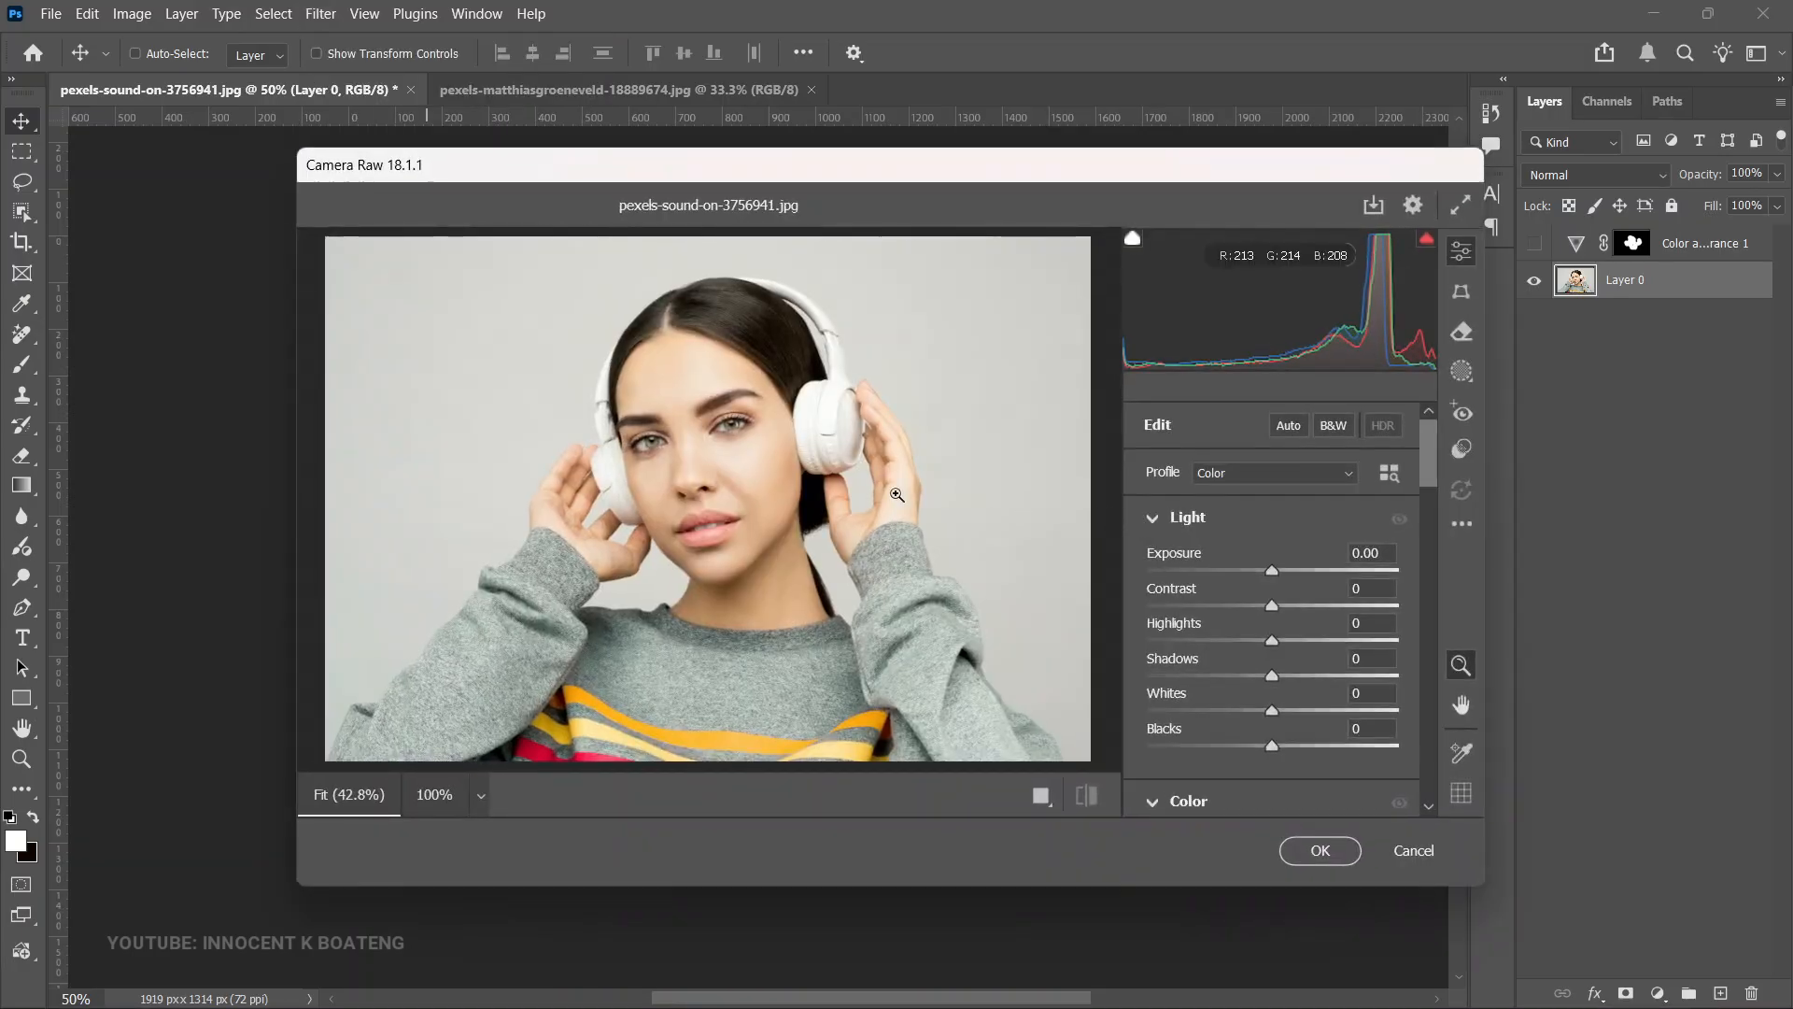
left_click(897, 495)
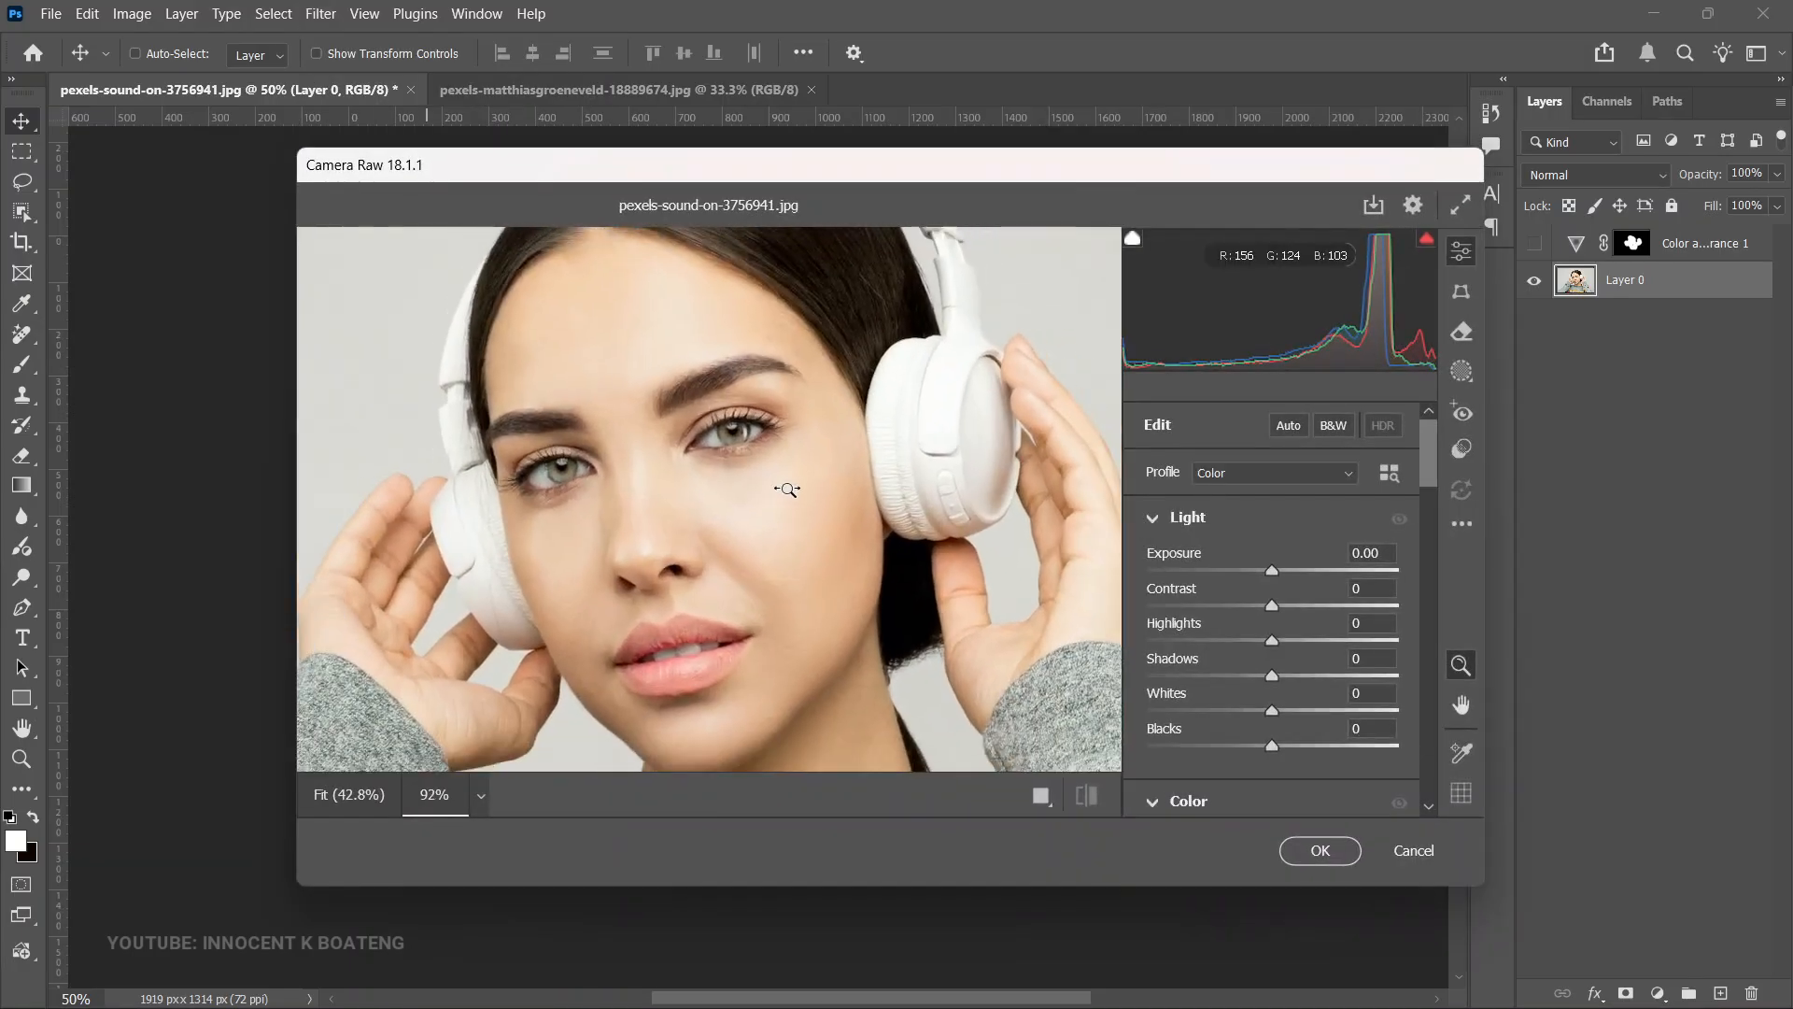
scroll(1280, 623, "down", 5)
mouse_move(1281, 563)
left_mouse_down()
mouse_move(1320, 570)
mouse_move(1296, 566)
left_mouse_up()
scroll(1194, 654, "down", 2)
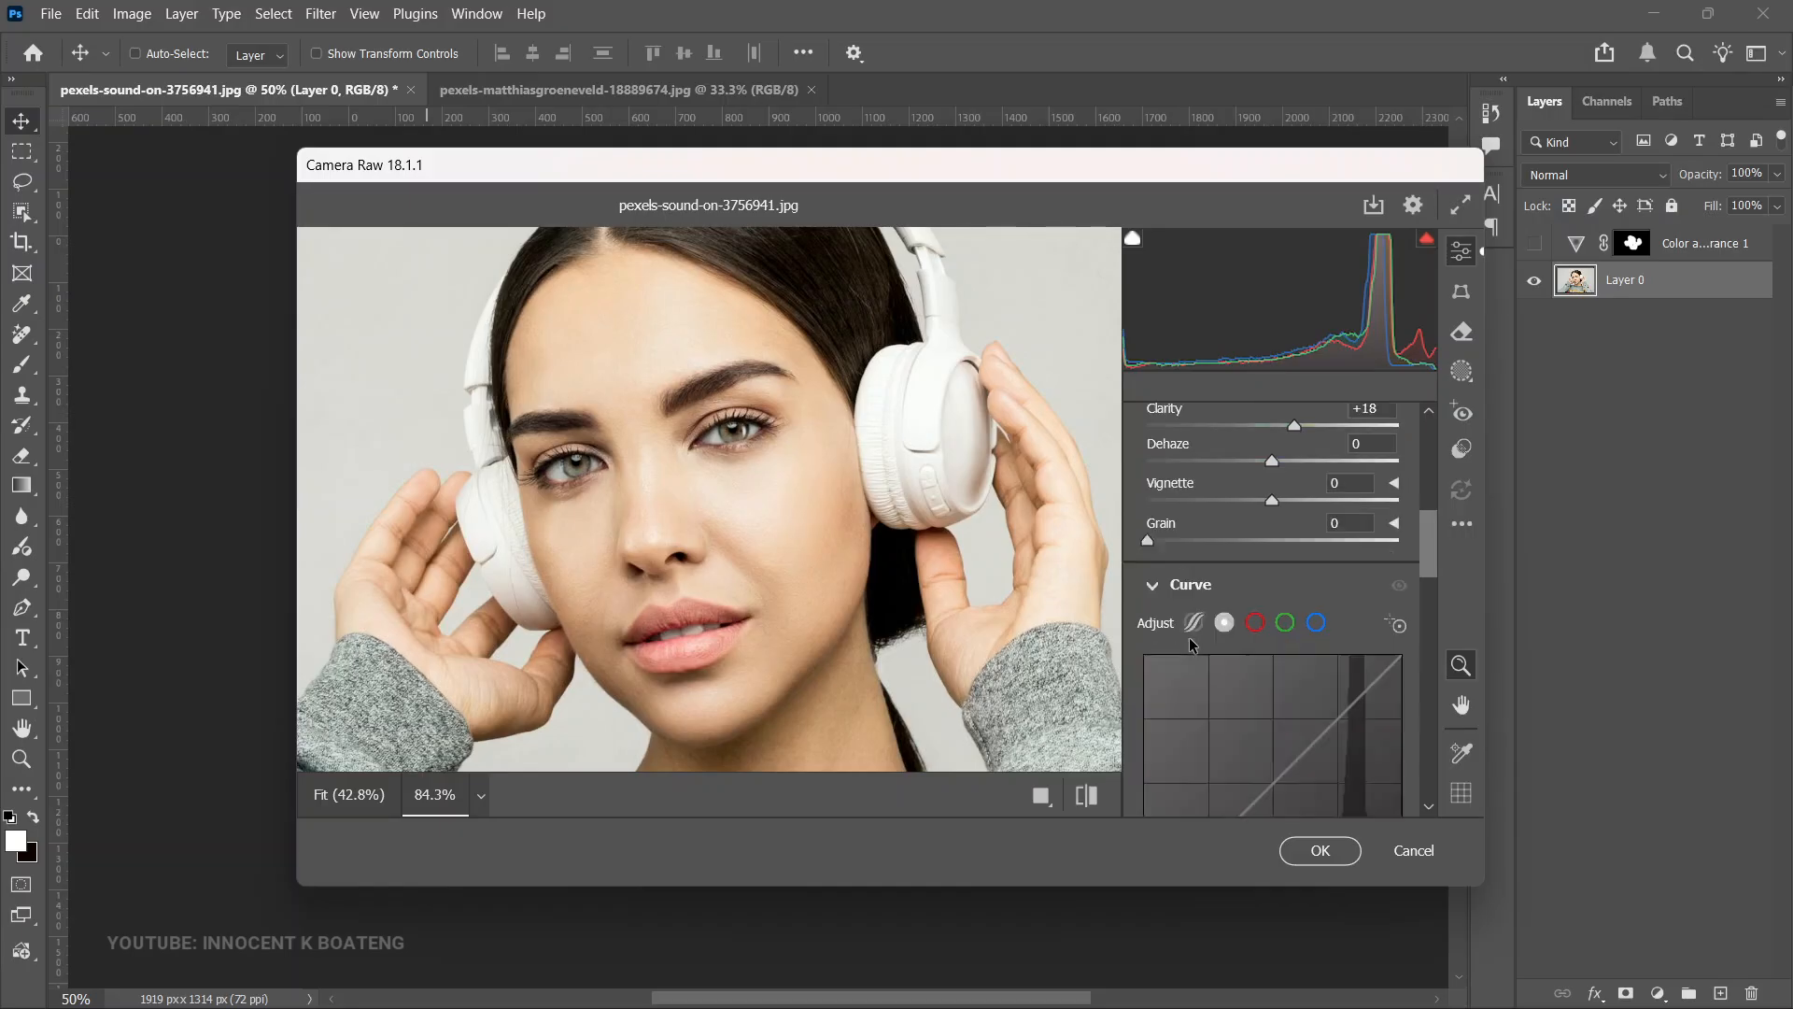
left_click(1404, 850)
left_click(1072, 437)
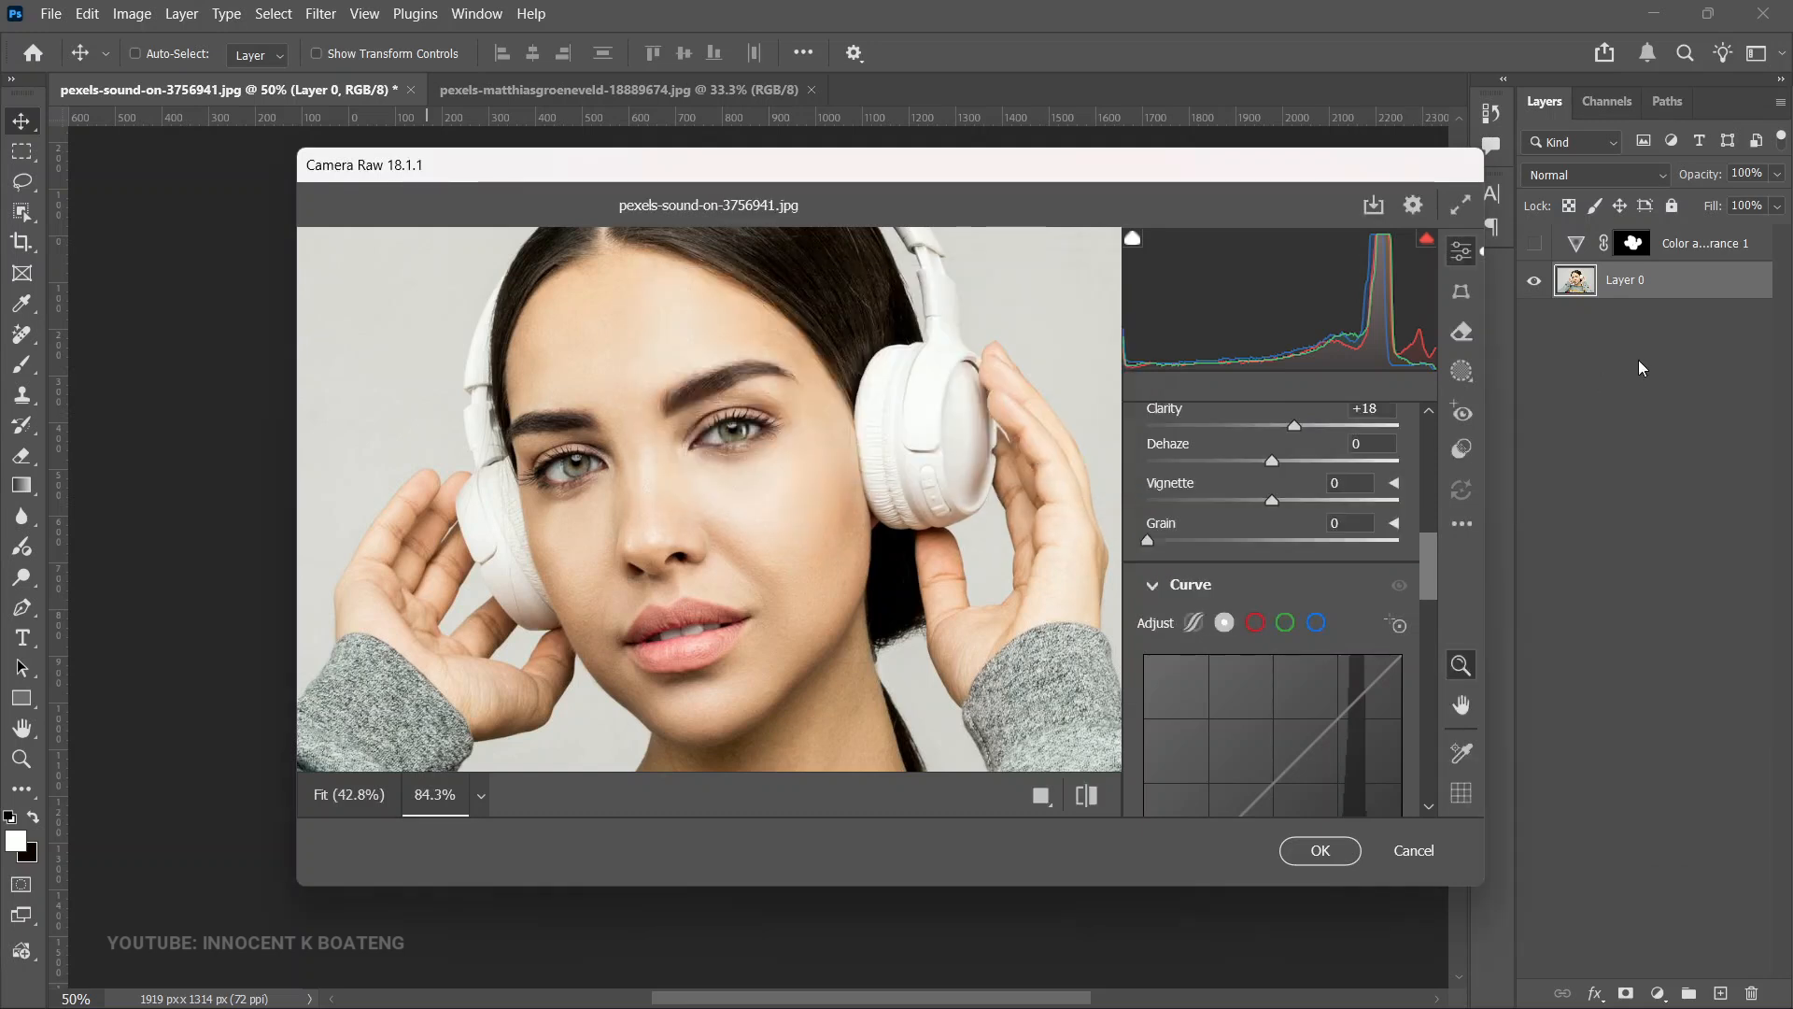
key("Return")
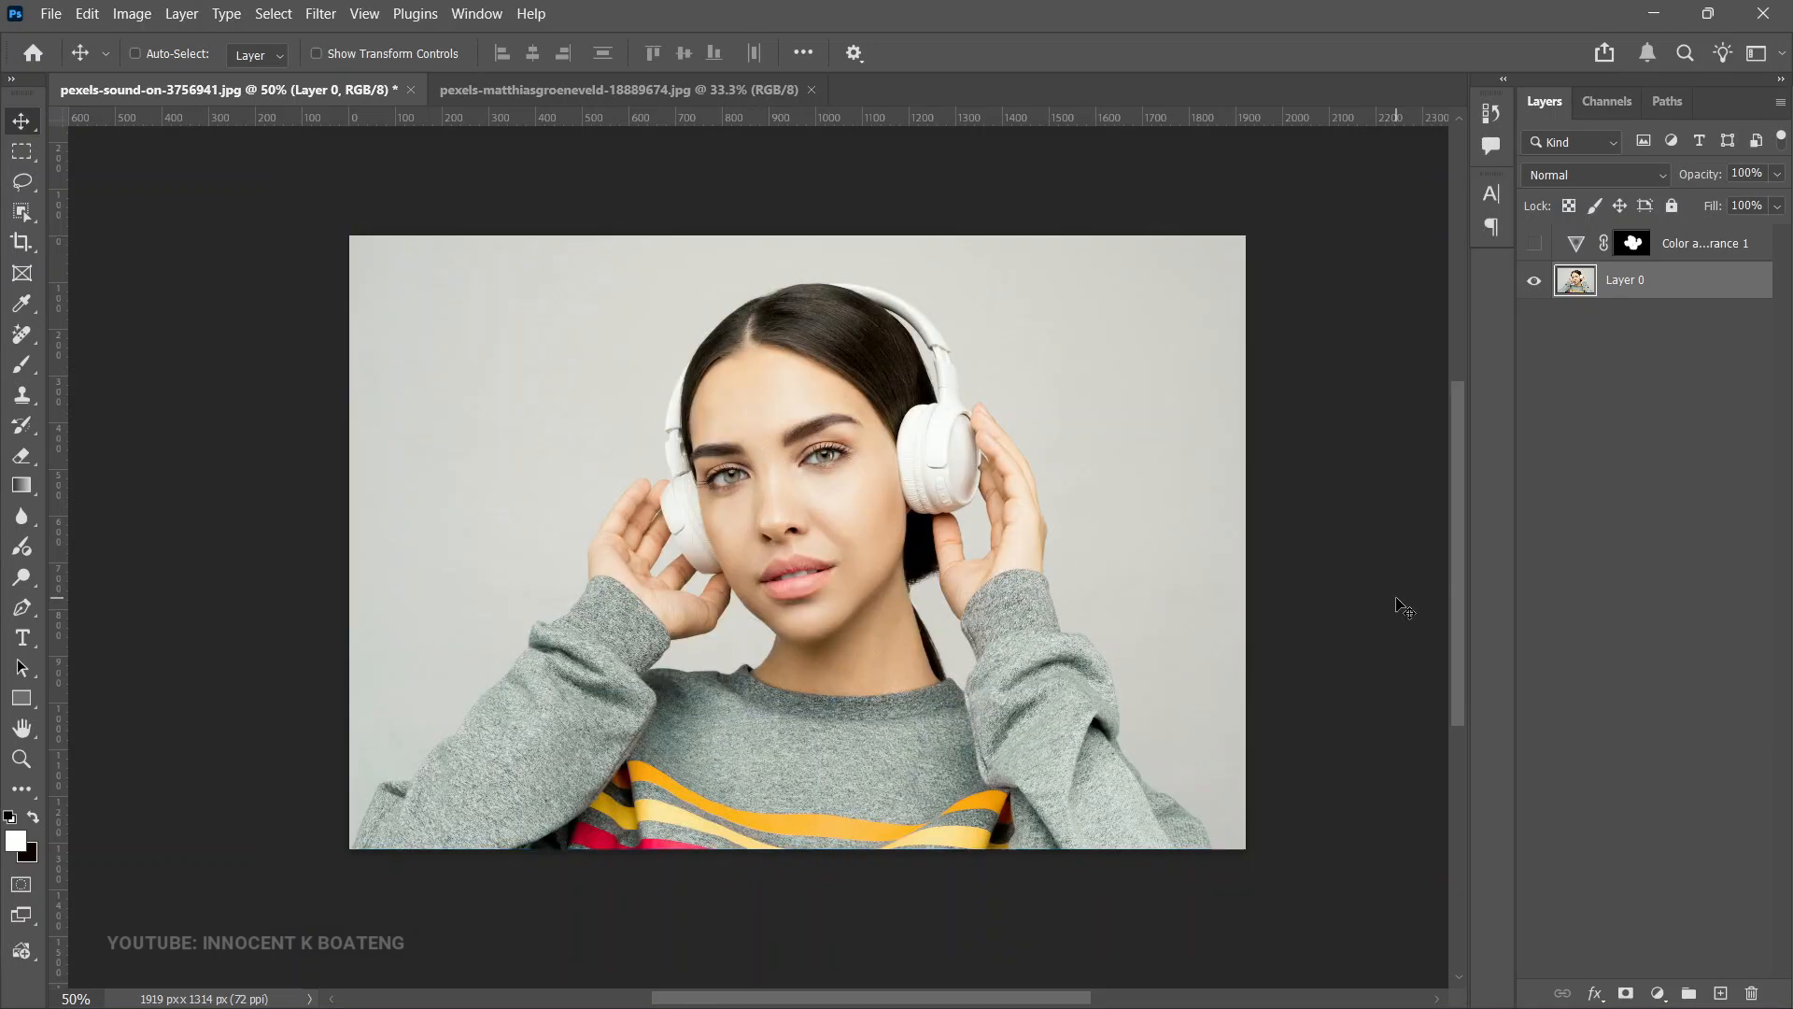
- Add a Clarity and dehaze adjustment layer above Layer 0 in the portrait
left_click(1658, 993)
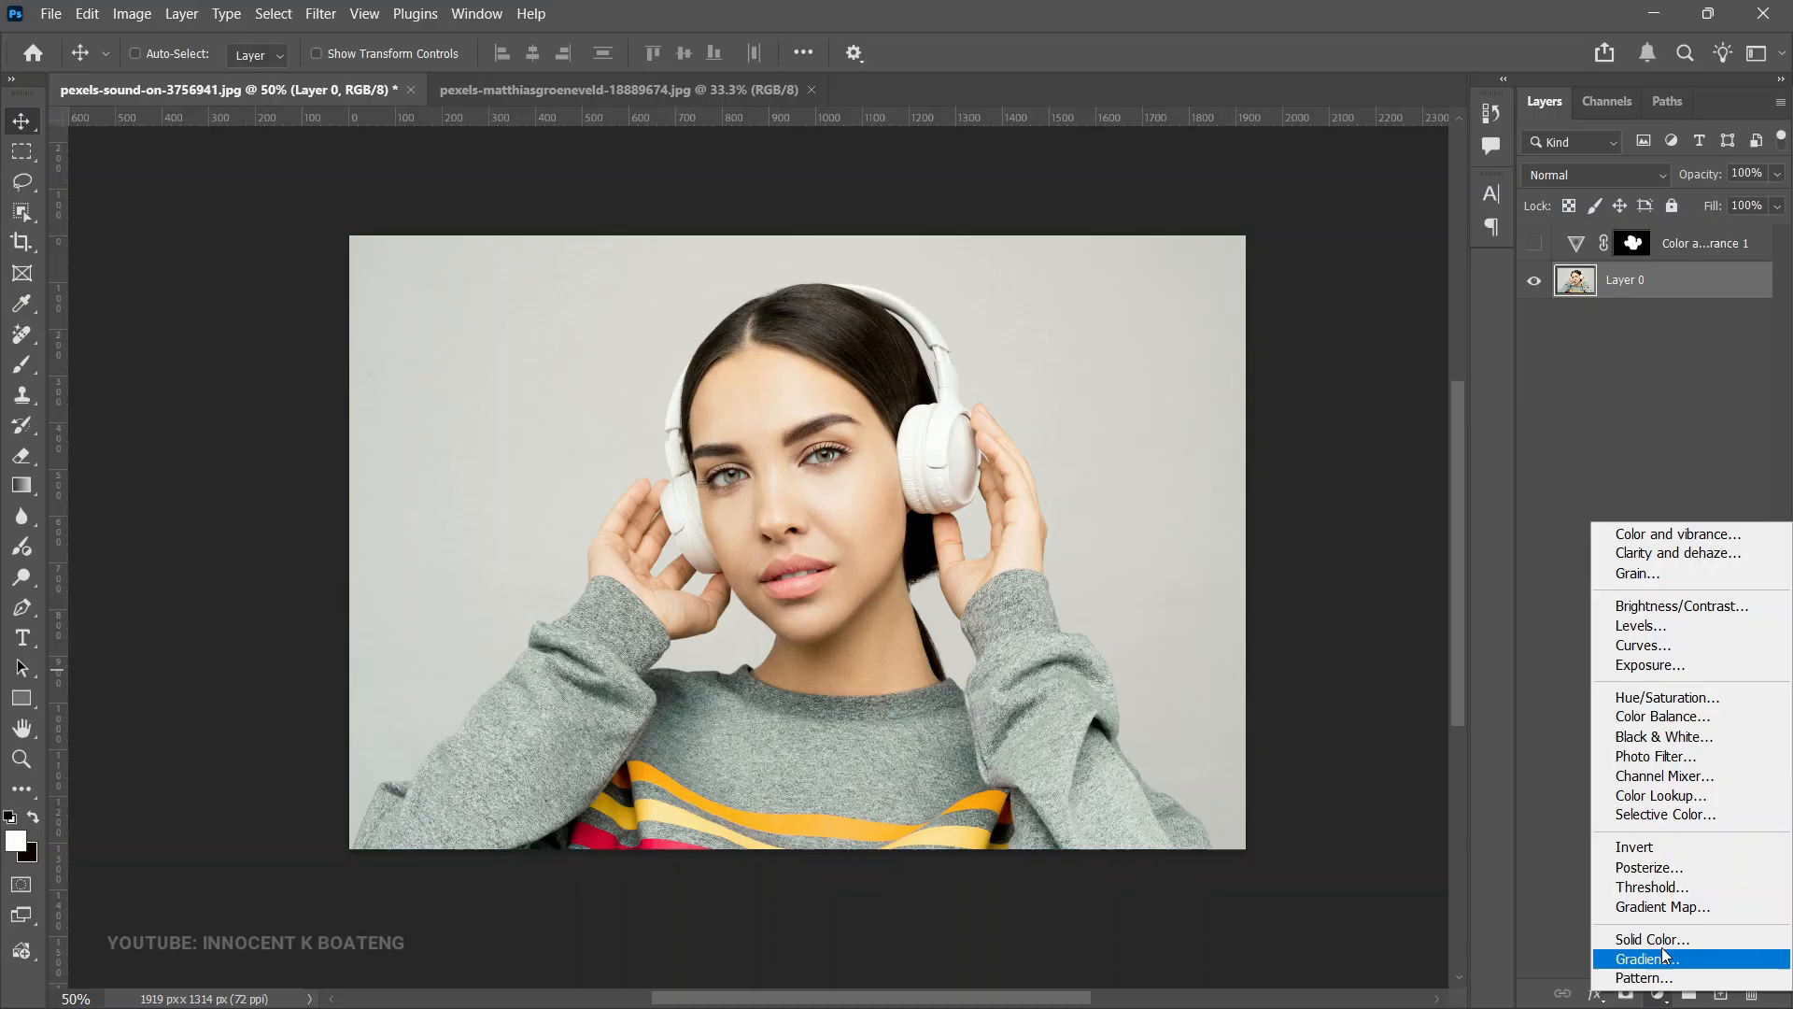
left_click(1710, 554)
key("ctrl+space")
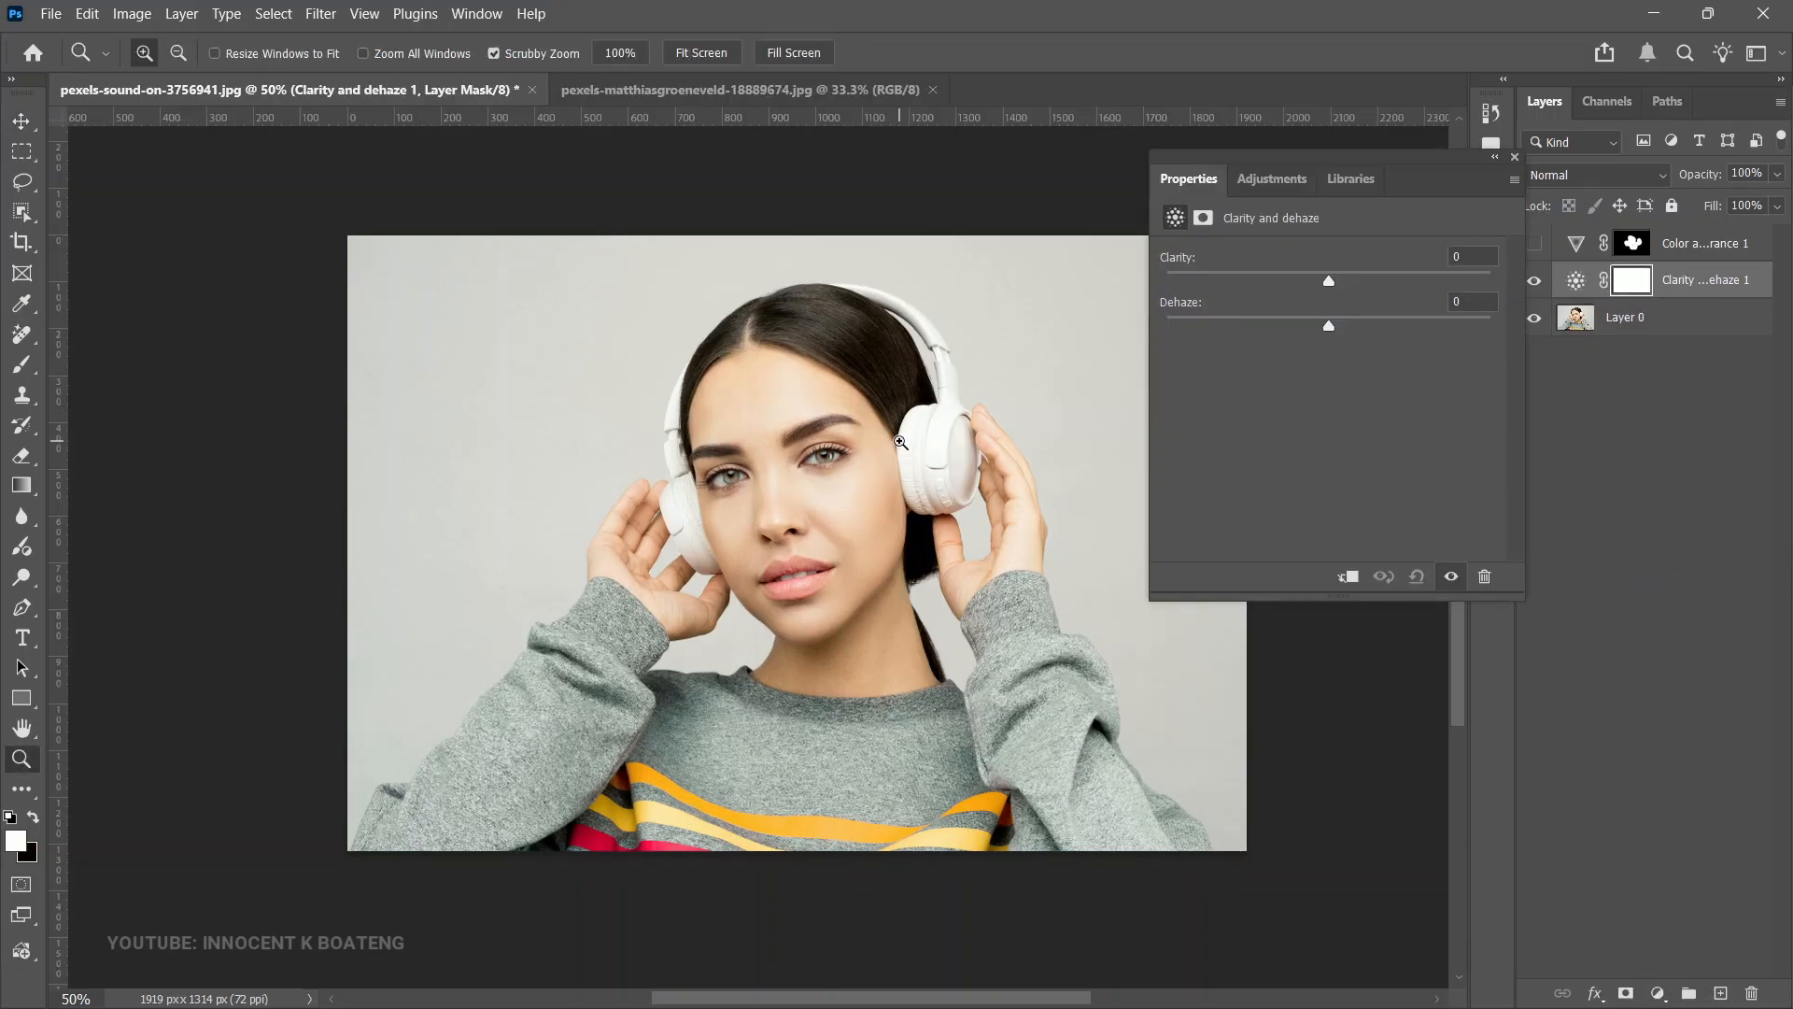
- Set the portrait's Clarity and dehaze adjustment Clarity to +43
left_click(902, 441, "ctrl")
left_click(902, 441, "ctrl")
mouse_move(1340, 275)
left_mouse_down()
mouse_move(1377, 277)
mouse_move(1337, 323)
mouse_move(1369, 329)
mouse_move(1329, 329)
mouse_move(1352, 279)
left_mouse_up()
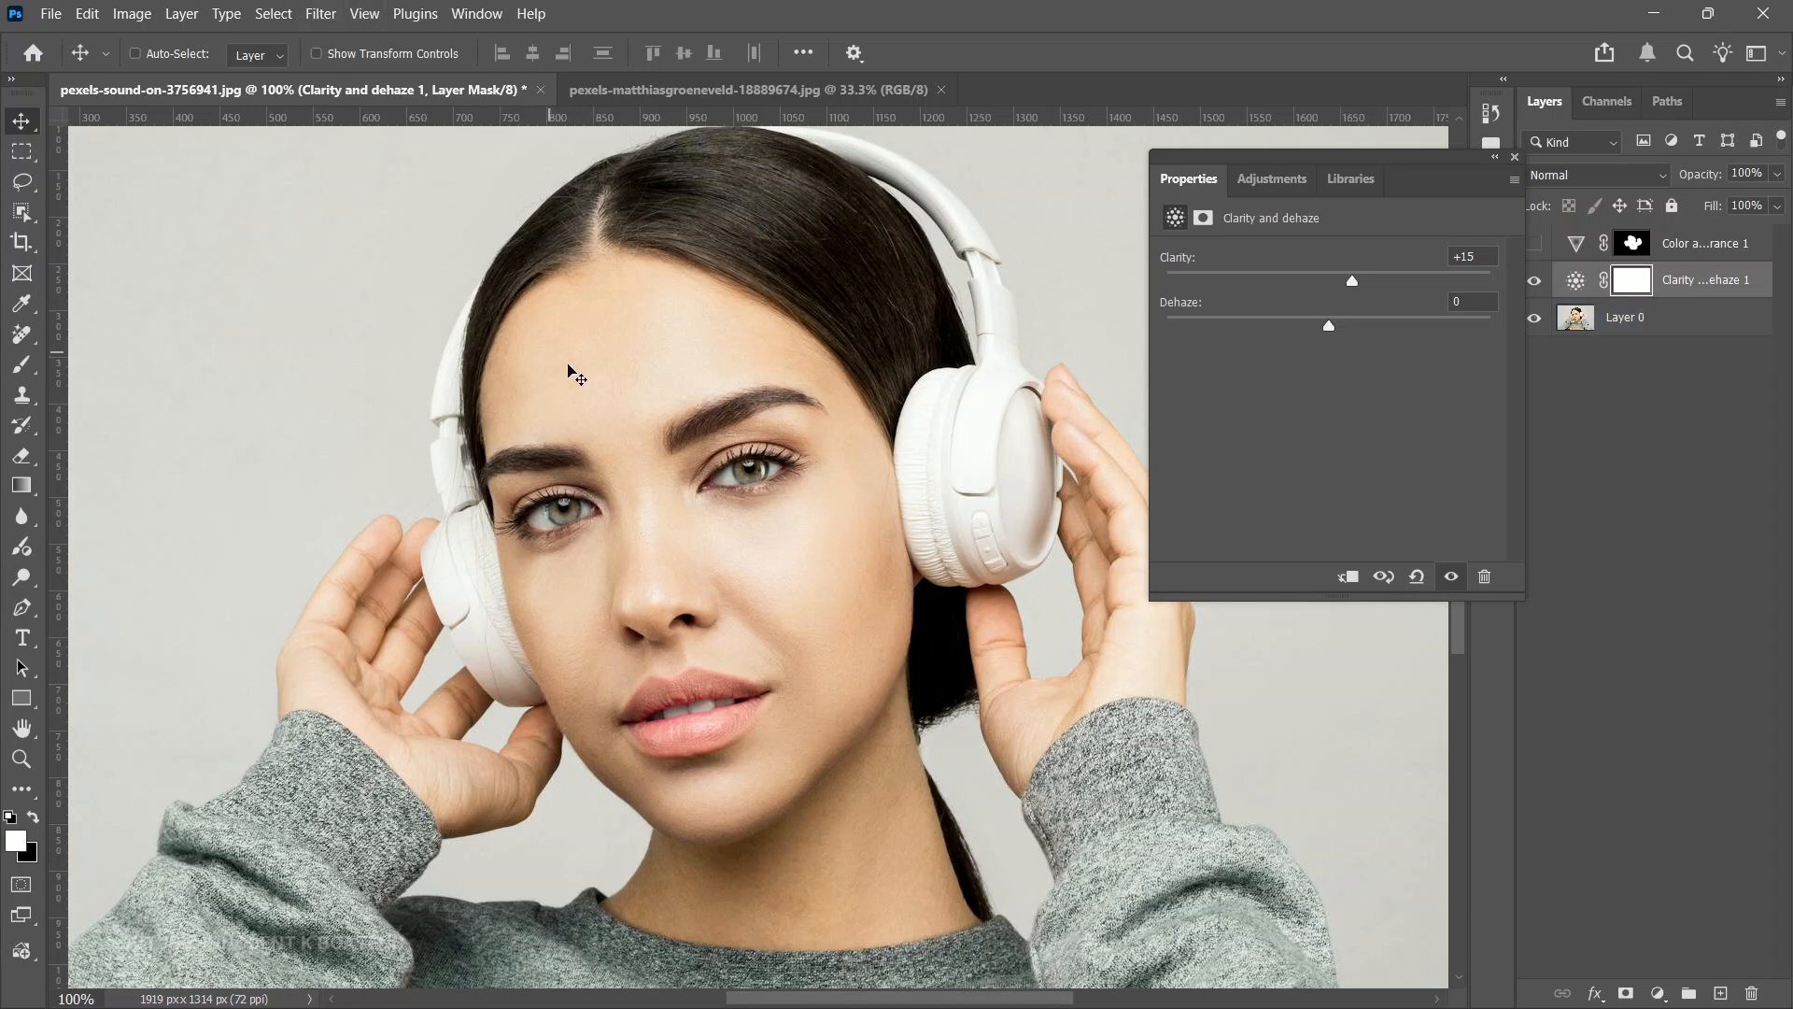
scroll(878, 456, "down", 1)
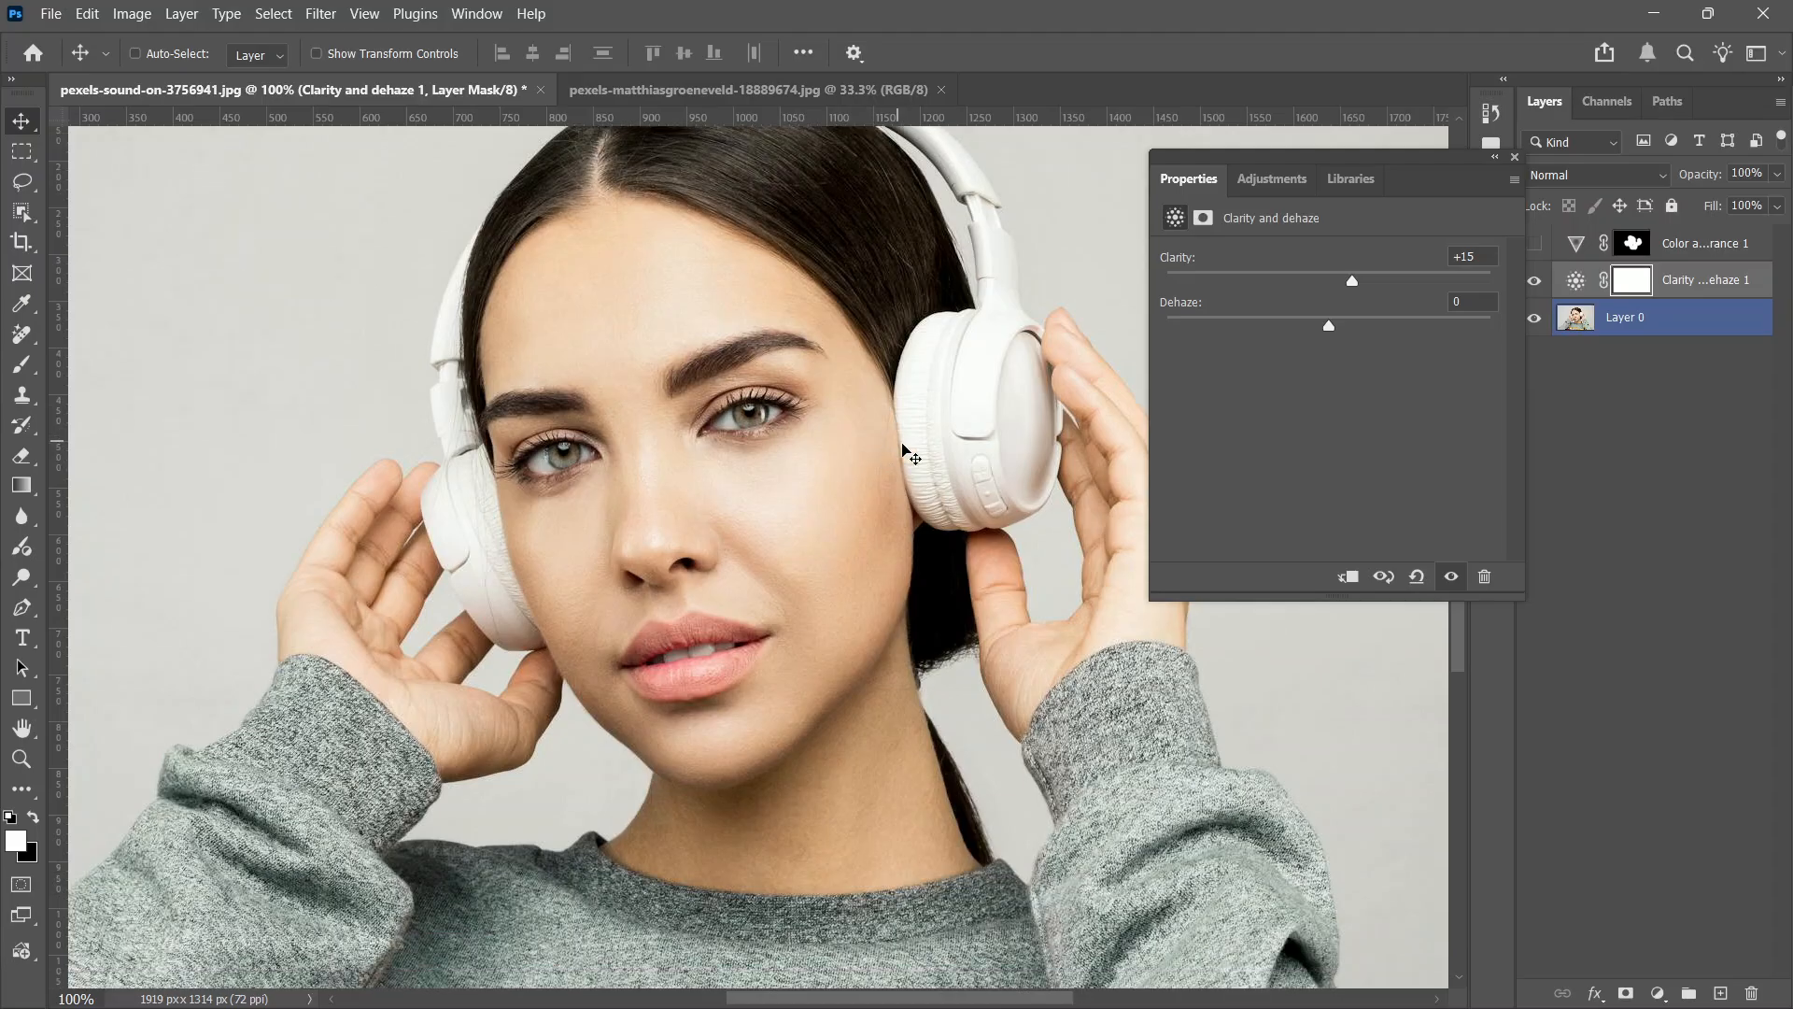
scroll(1065, 523, "down", 1)
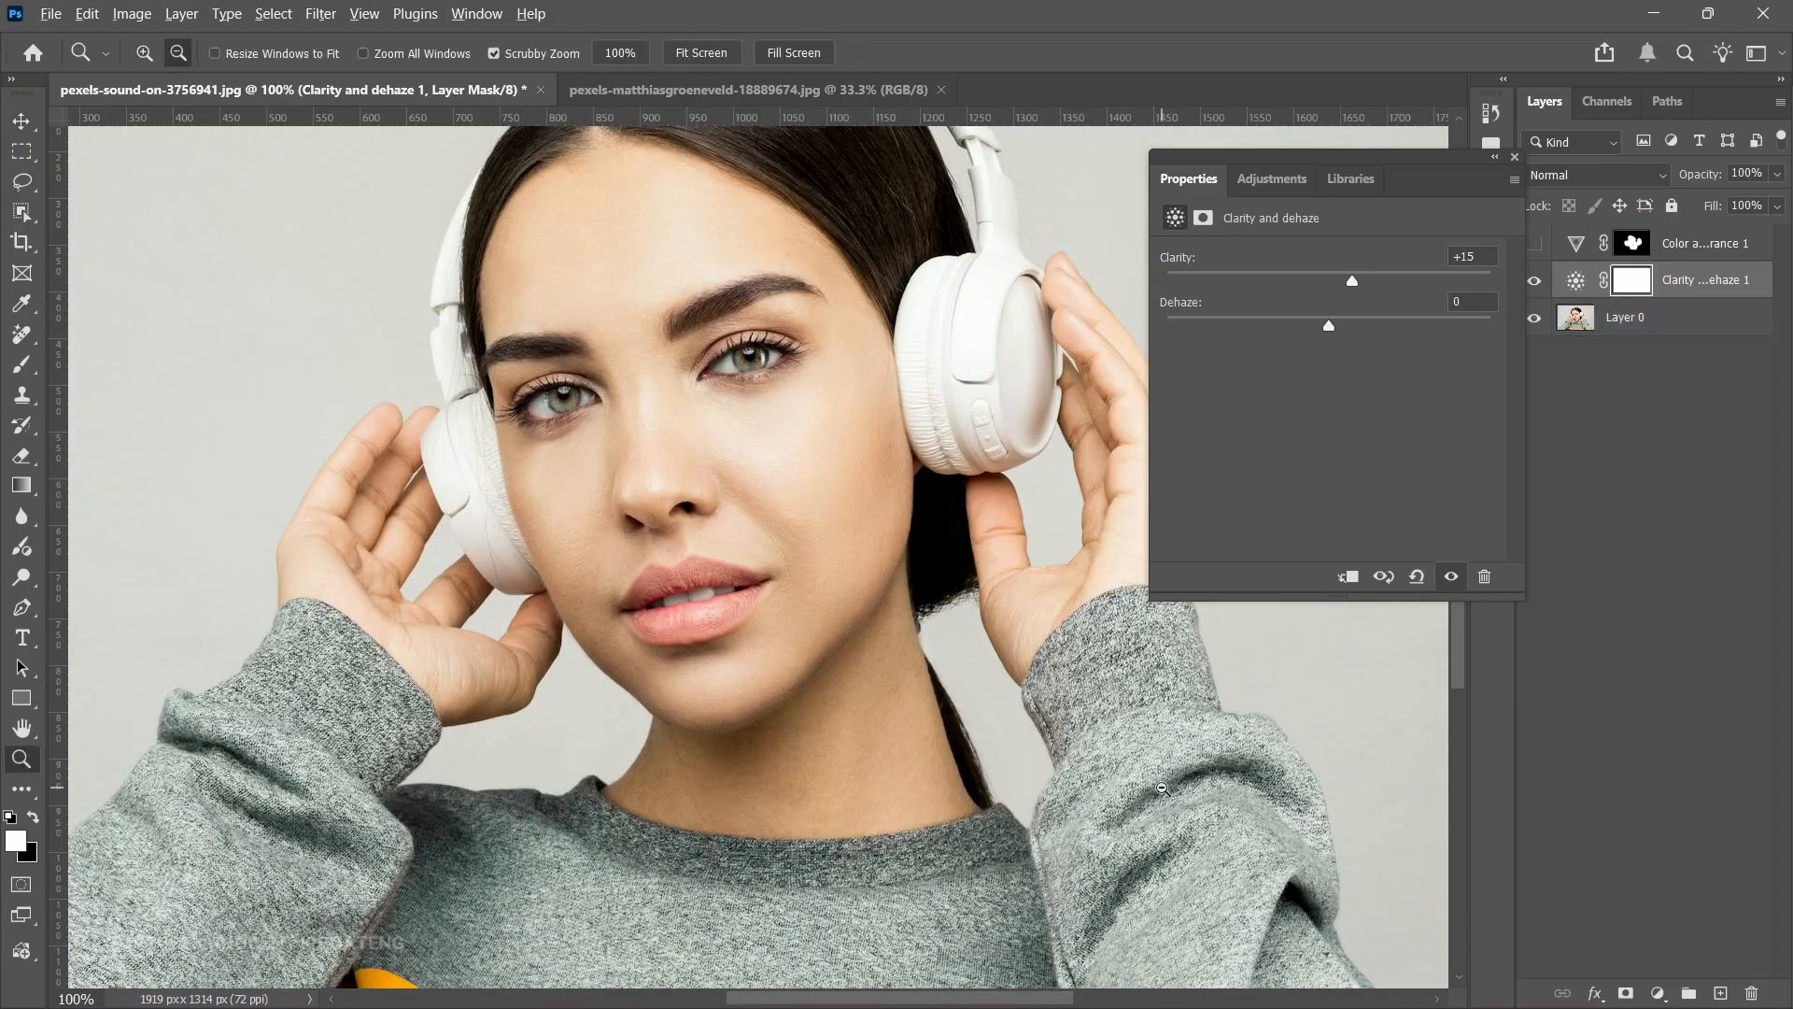
scroll(1164, 789, "down", 1)
scroll(1164, 790, "up", 1)
left_click(1575, 285)
left_click_drag(1354, 282, 1398, 290)
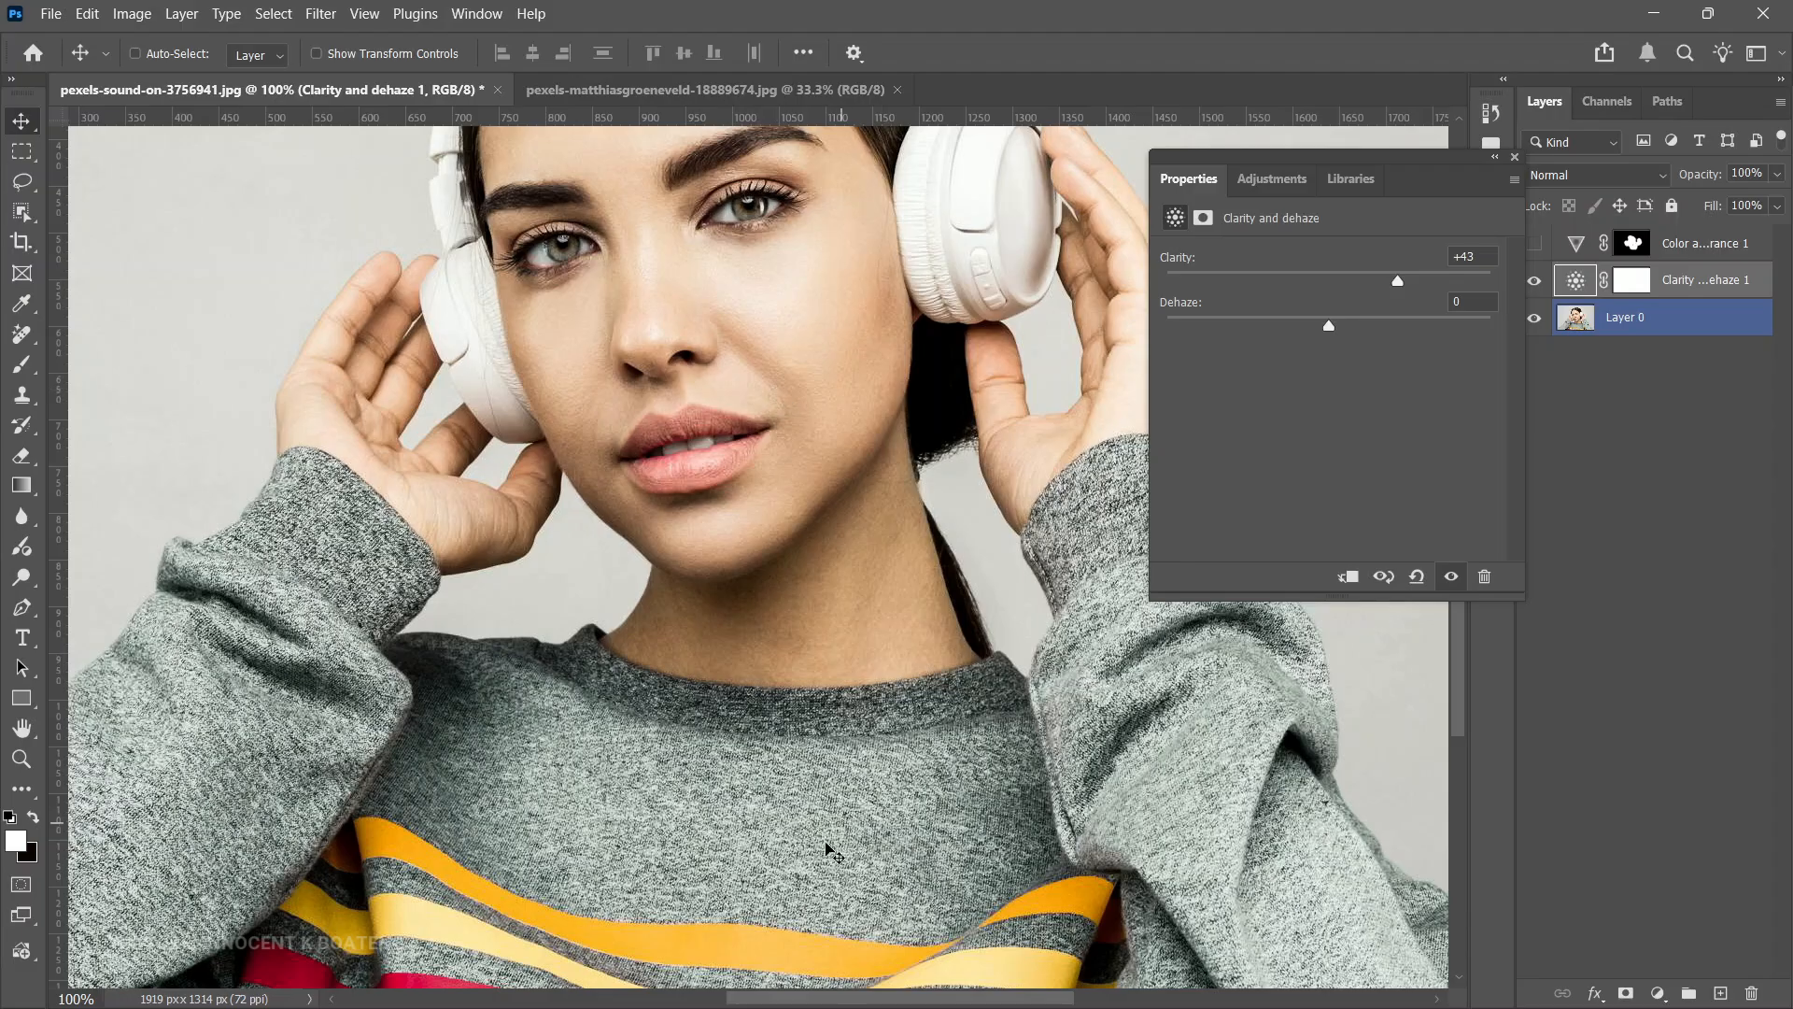
- Invert the Clarity and dehaze layer's mask to black
scroll(1149, 822, "down", 2)
scroll(1149, 822, "up", 2)
left_click(1637, 283)
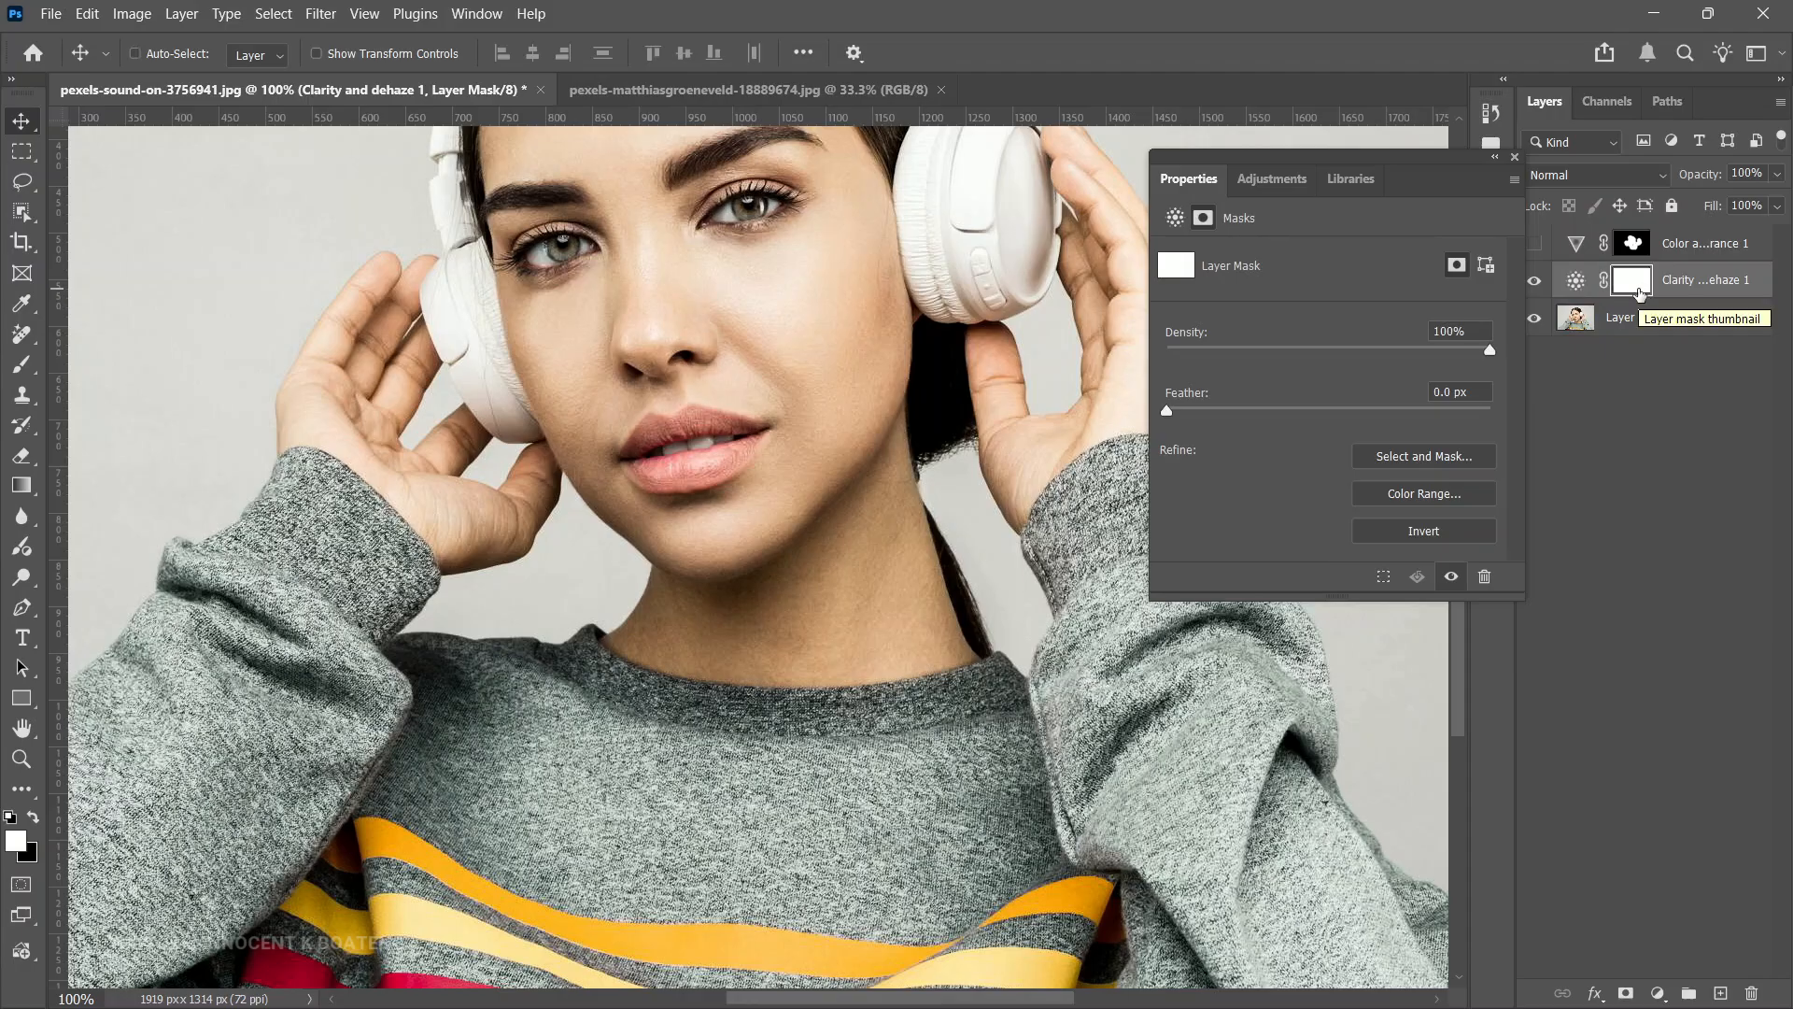
key("ctrl+i")
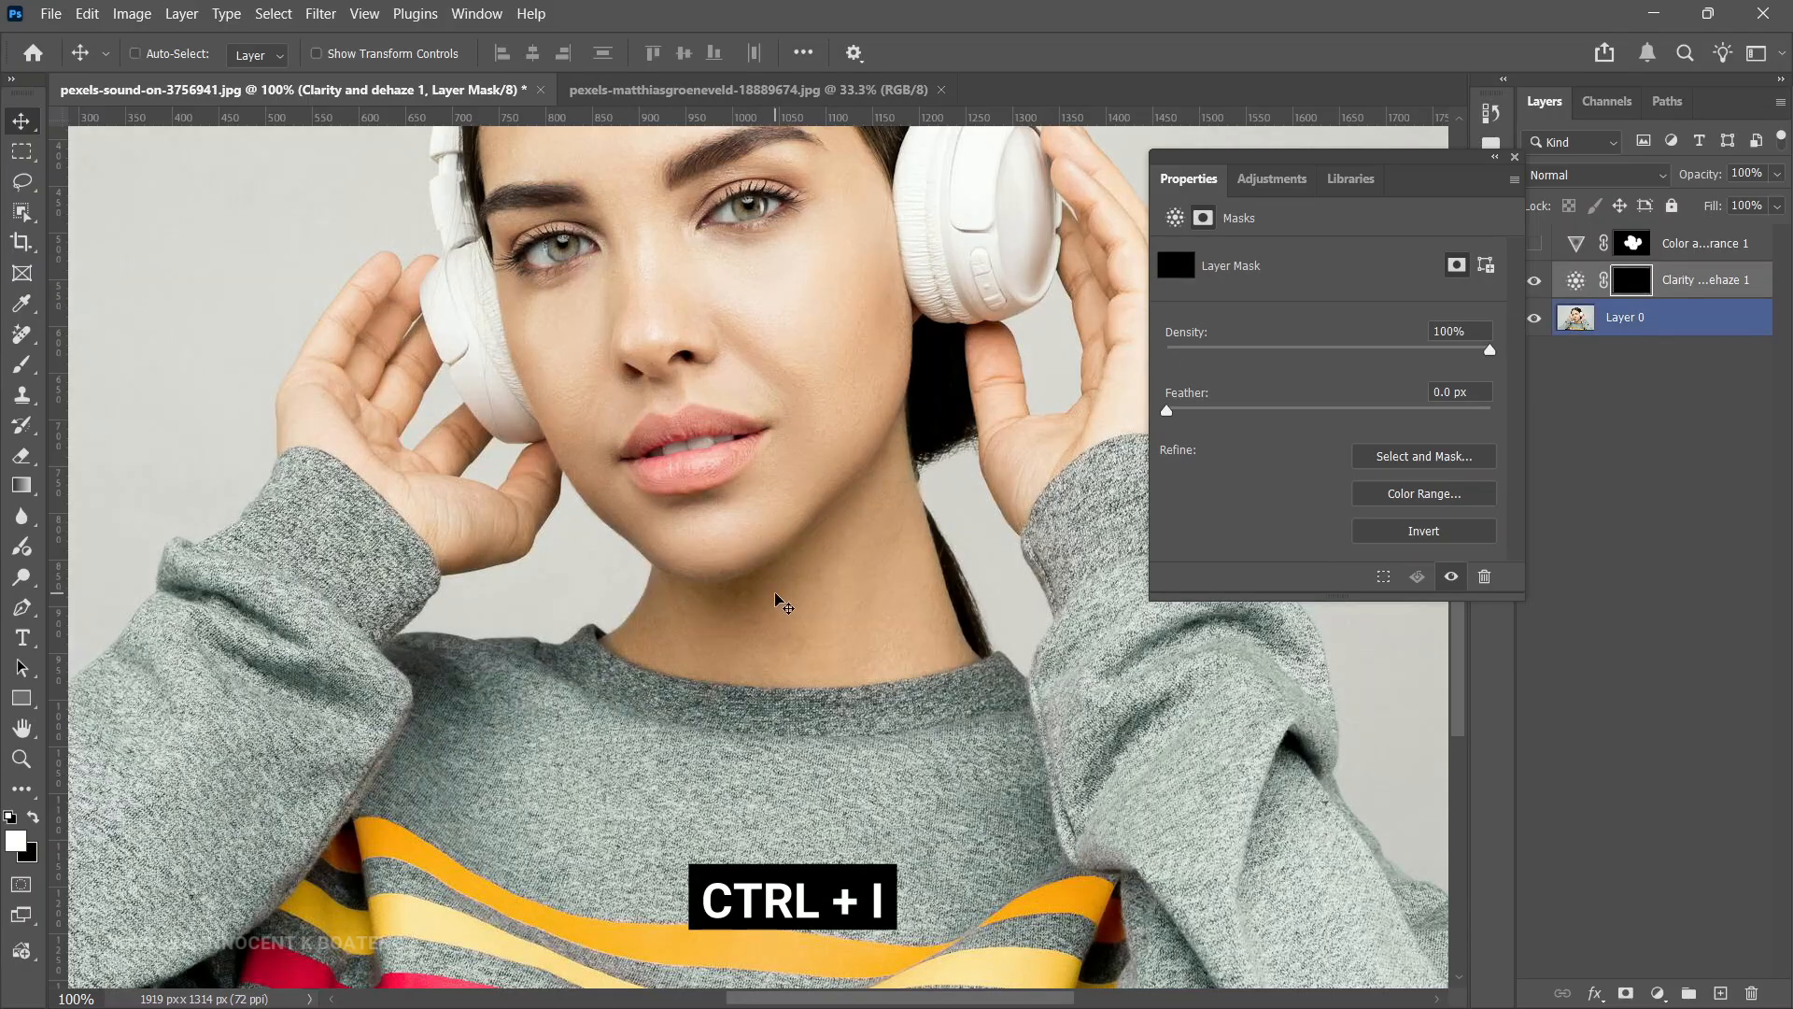
- Paint white on the mask over the sweater with a 250 px brush to apply clarity there only
scroll(775, 601, "down", 3)
key("b")
mouse_move(308, 747)
left_mouse_down()
mouse_move(224, 729)
mouse_move(215, 579)
mouse_move(299, 486)
mouse_move(155, 588)
mouse_move(561, 692)
mouse_move(420, 580)
mouse_move(967, 738)
mouse_move(1180, 753)
mouse_move(1061, 720)
left_mouse_up()
scroll(1061, 720, "right", 5)
mouse_move(951, 833)
left_mouse_down()
mouse_move(866, 729)
mouse_move(807, 392)
mouse_move(755, 396)
mouse_move(704, 631)
mouse_move(931, 837)
left_mouse_up()
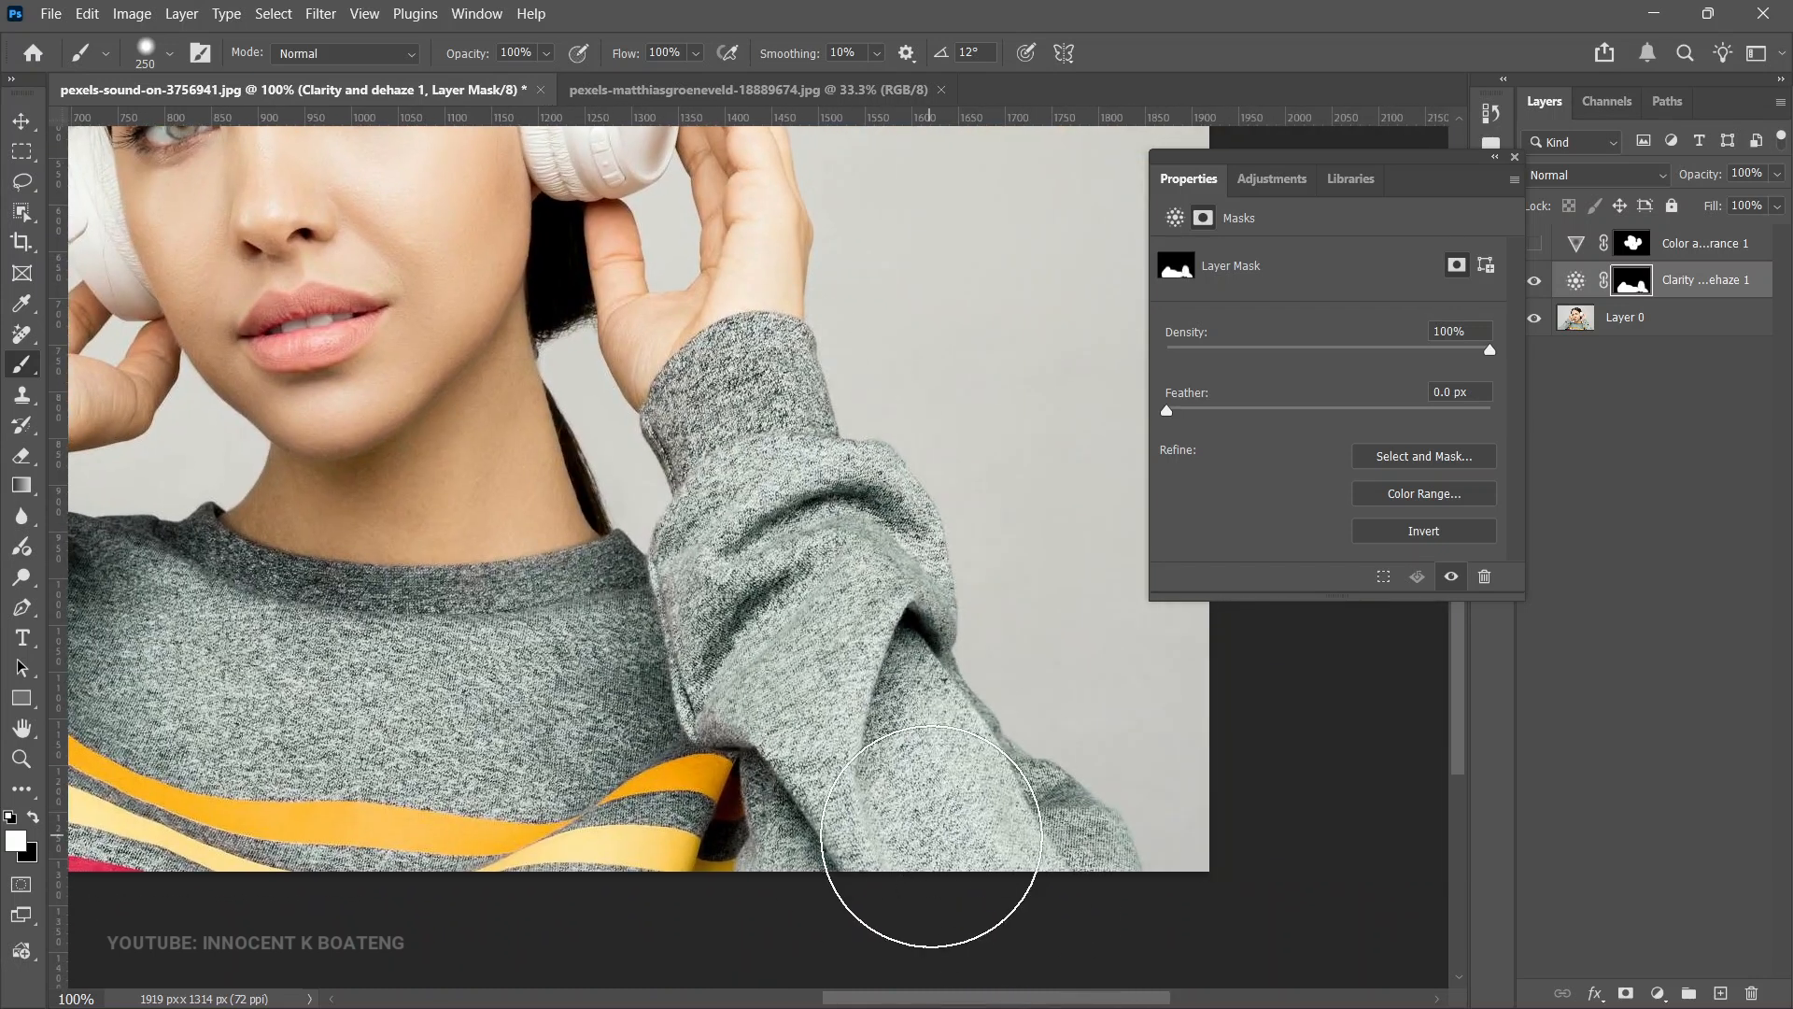
- Toggle the Clarity and dehaze layer's visibility to compare the portrait before and after
key("z")
left_click(635, 674, "alt")
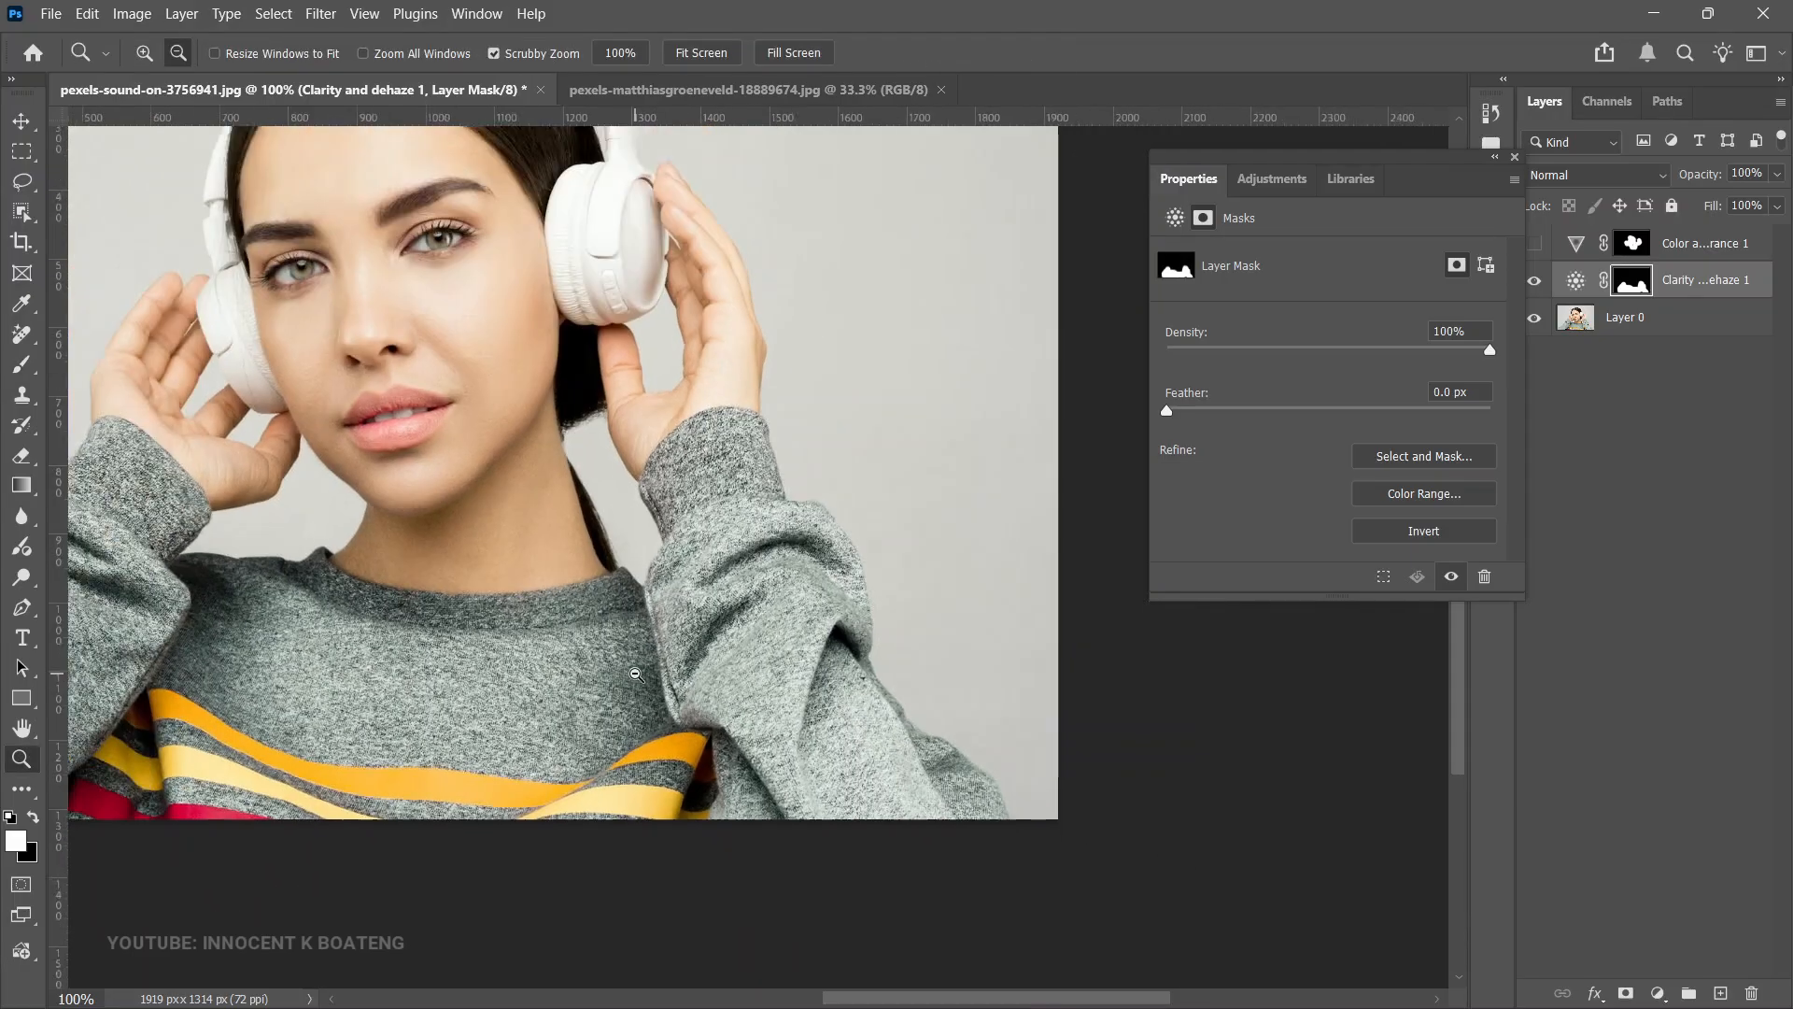
left_click(636, 673, "alt")
key("b")
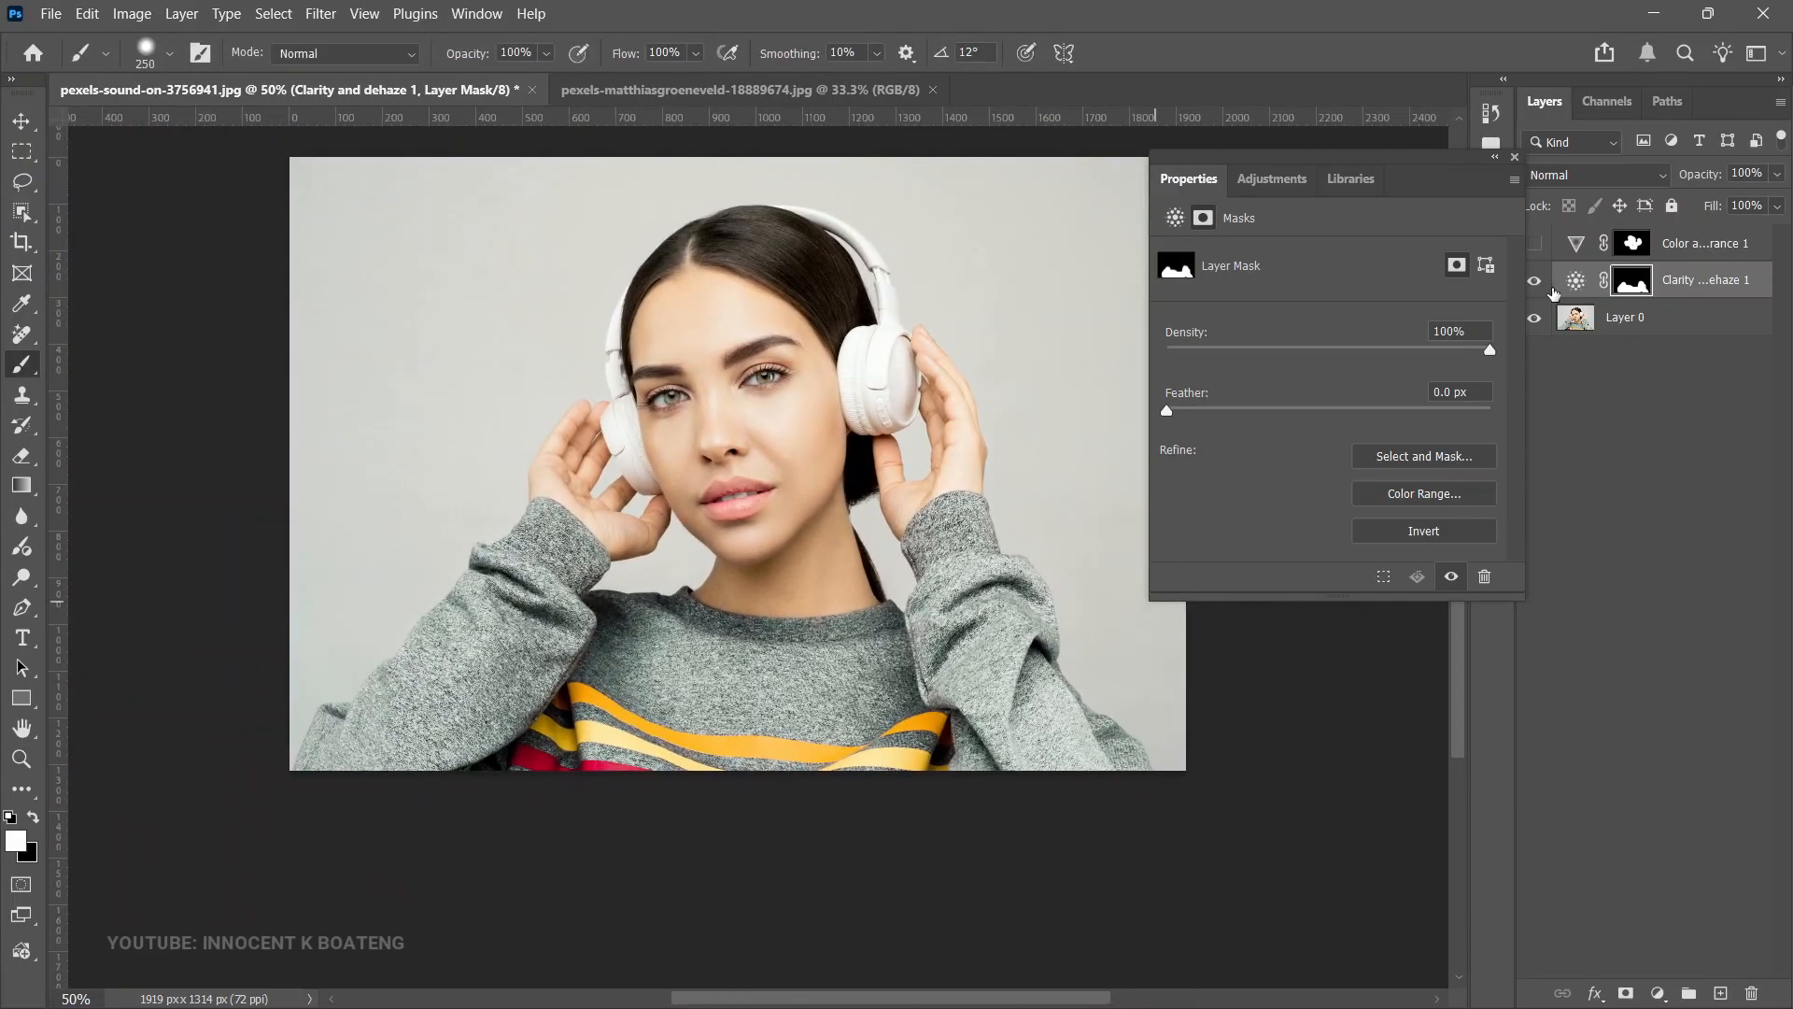
left_click(1536, 284)
left_click(1536, 283)
- In the landscape photo, add a Clarity and dehaze adjustment layer with Dehaze +17 and Clarity +10
key("z")
left_click(814, 444)
key("b")
key("ctrl+minus")
key("ctrl+minus")
key("ctrl+Tab")
key("ctrl+minus")
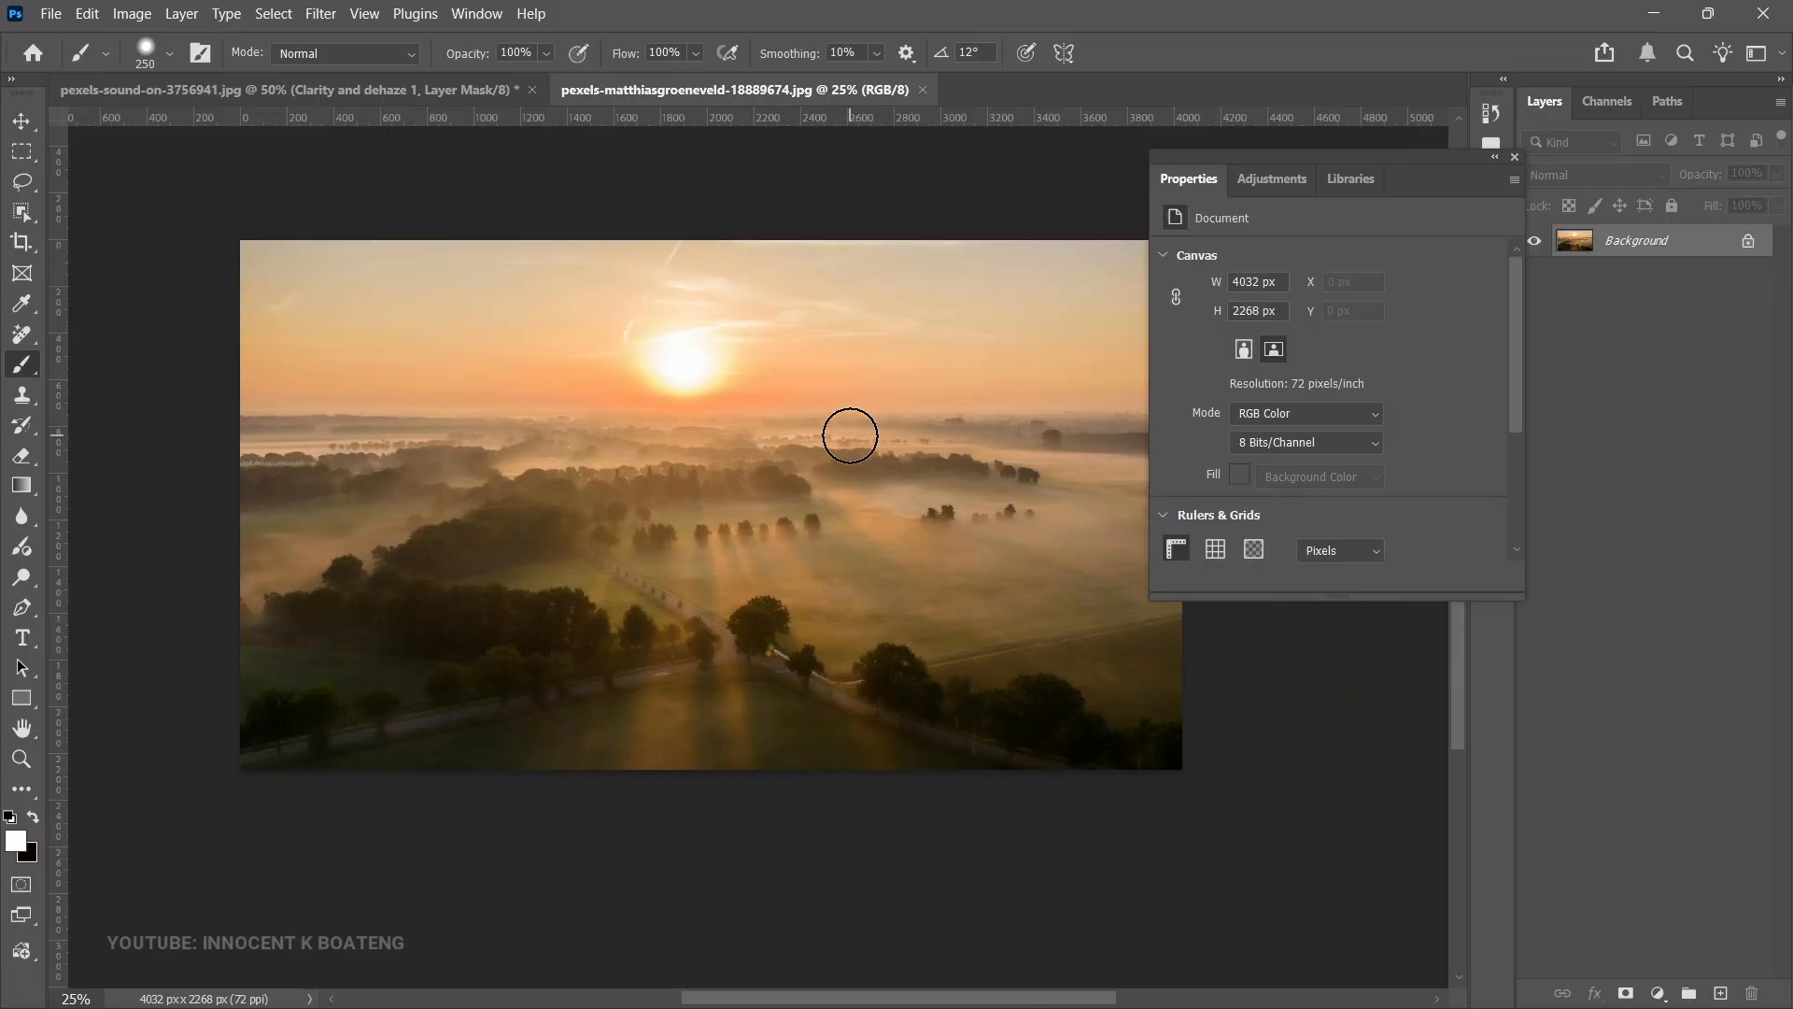
mouse_move(860, 480)
left_mouse_down()
mouse_move(934, 590)
mouse_move(918, 580)
left_mouse_up()
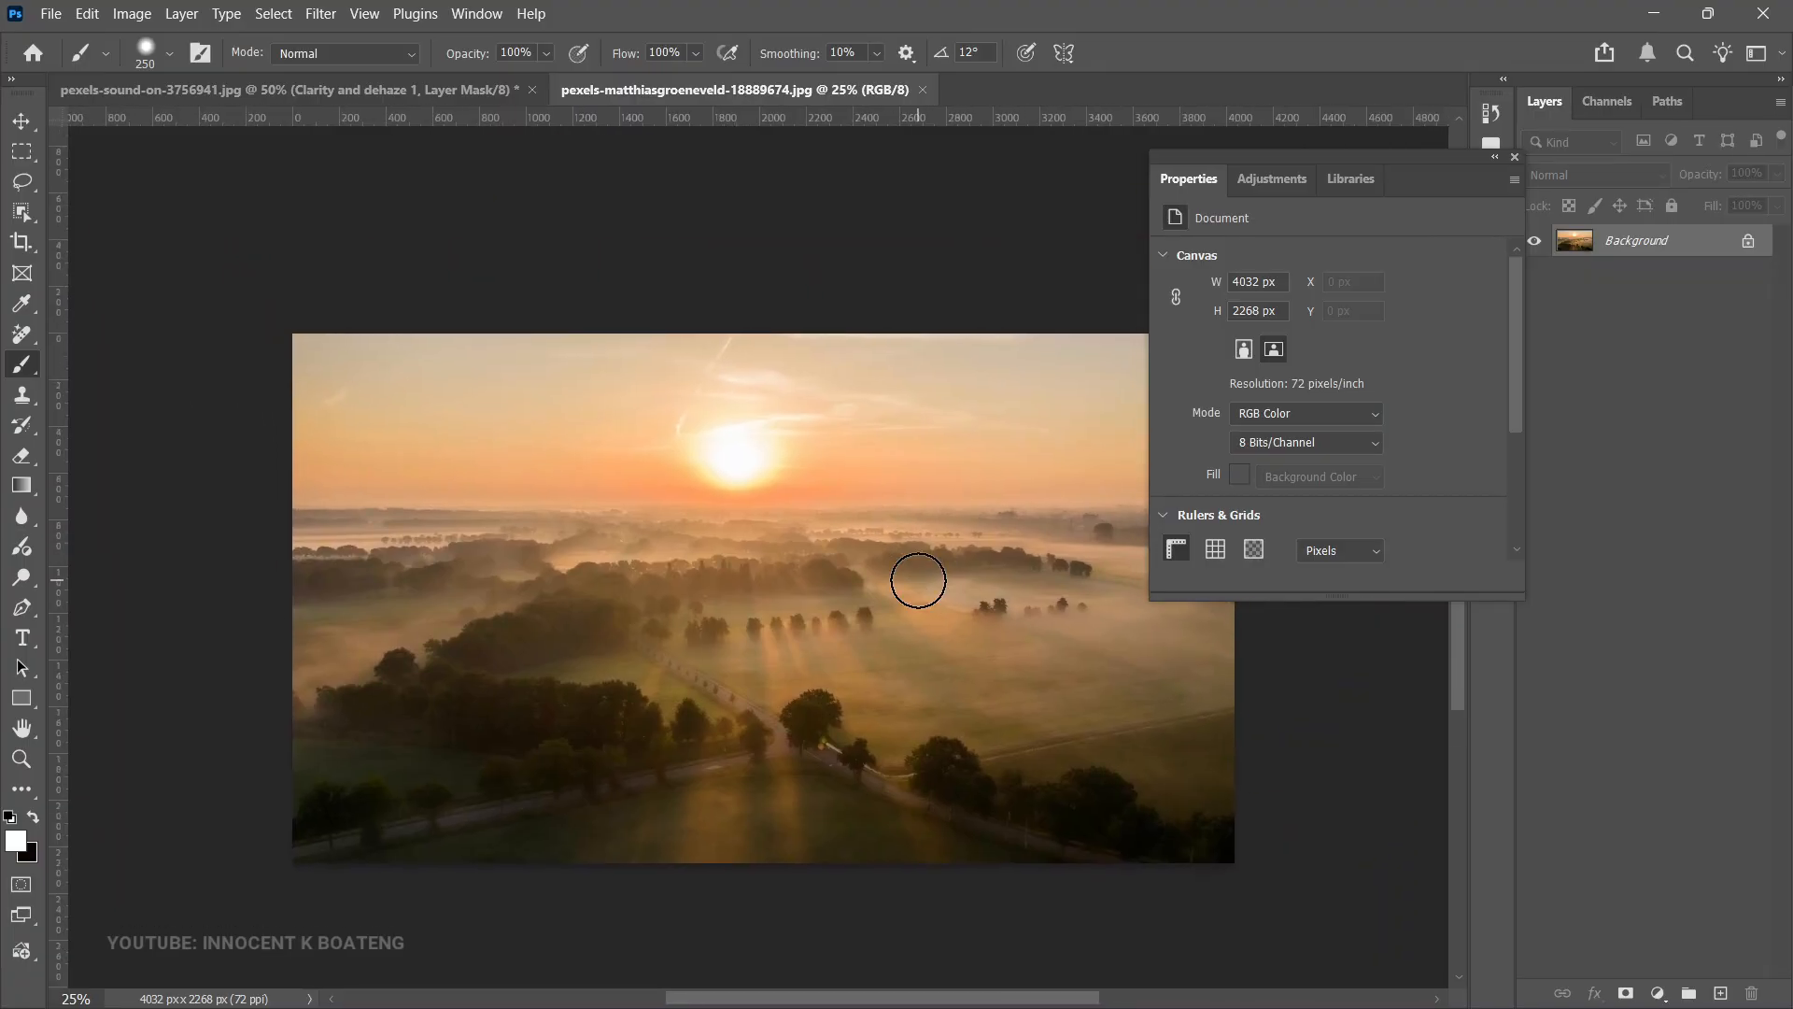
scroll(919, 580, "down", 2)
left_click(1658, 993)
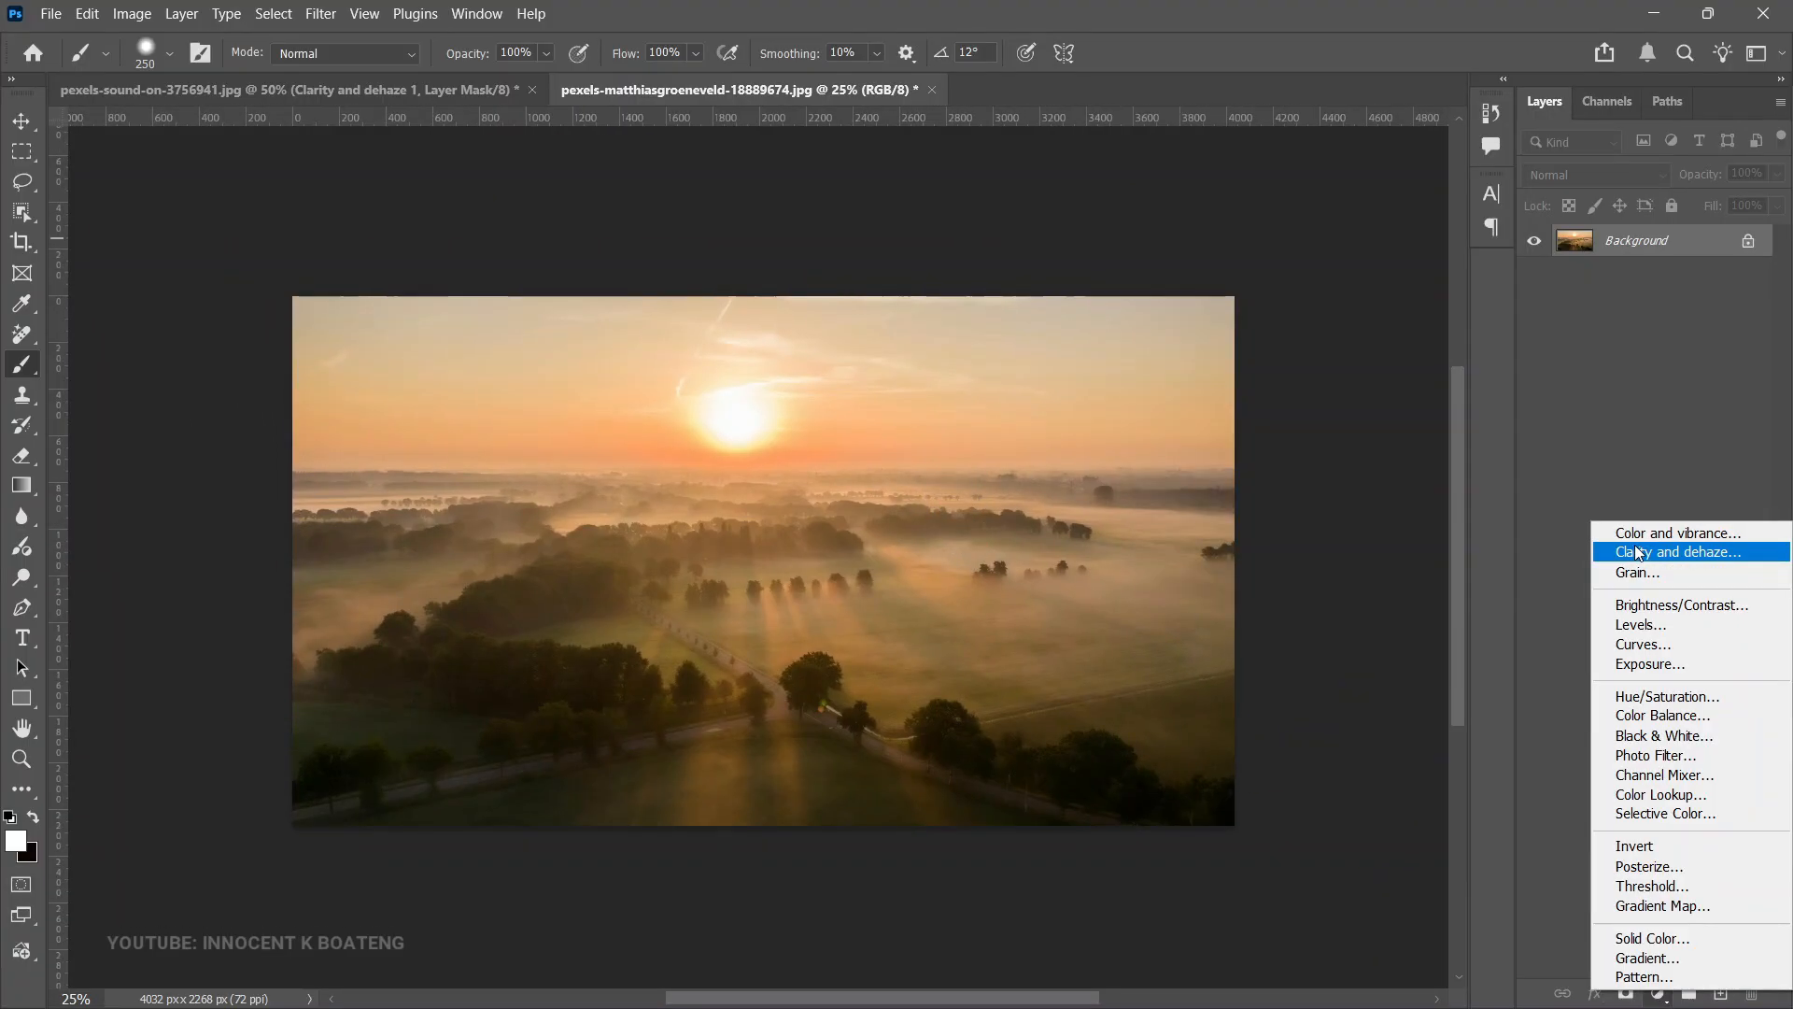
left_click(1638, 553)
left_click_drag(1336, 325, 1359, 345)
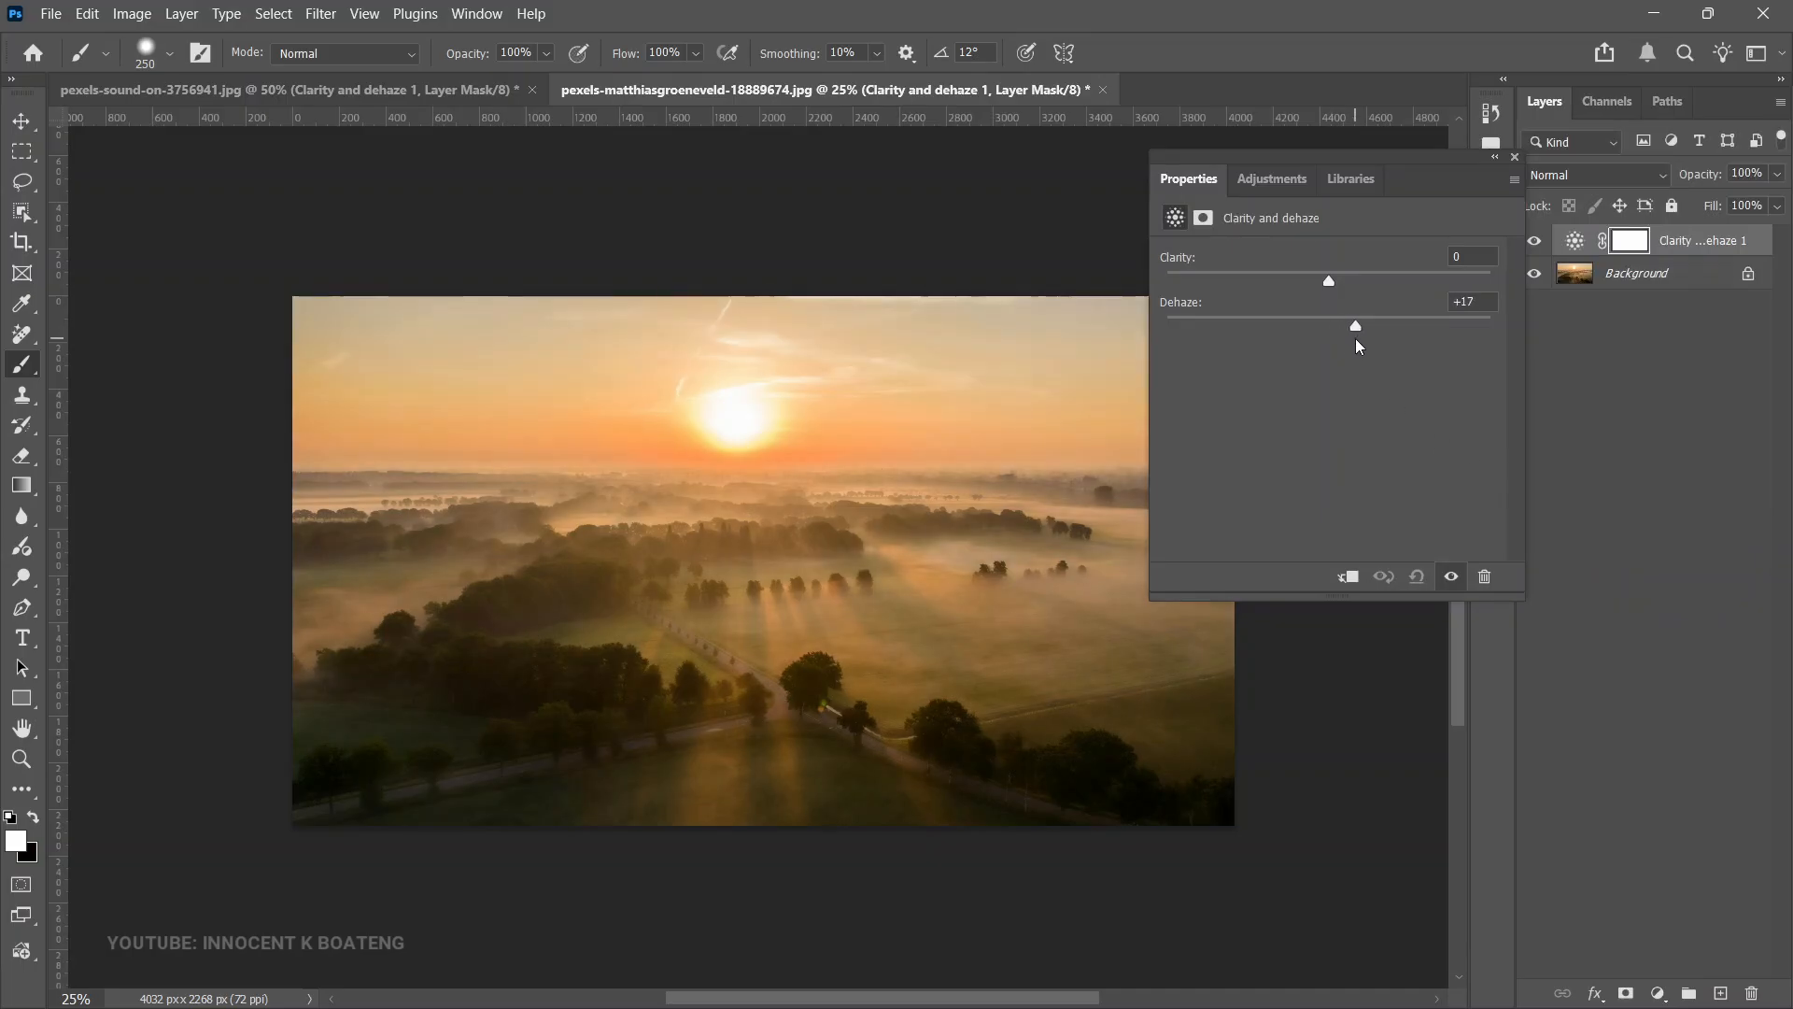
left_click_drag(1343, 282, 1345, 282)
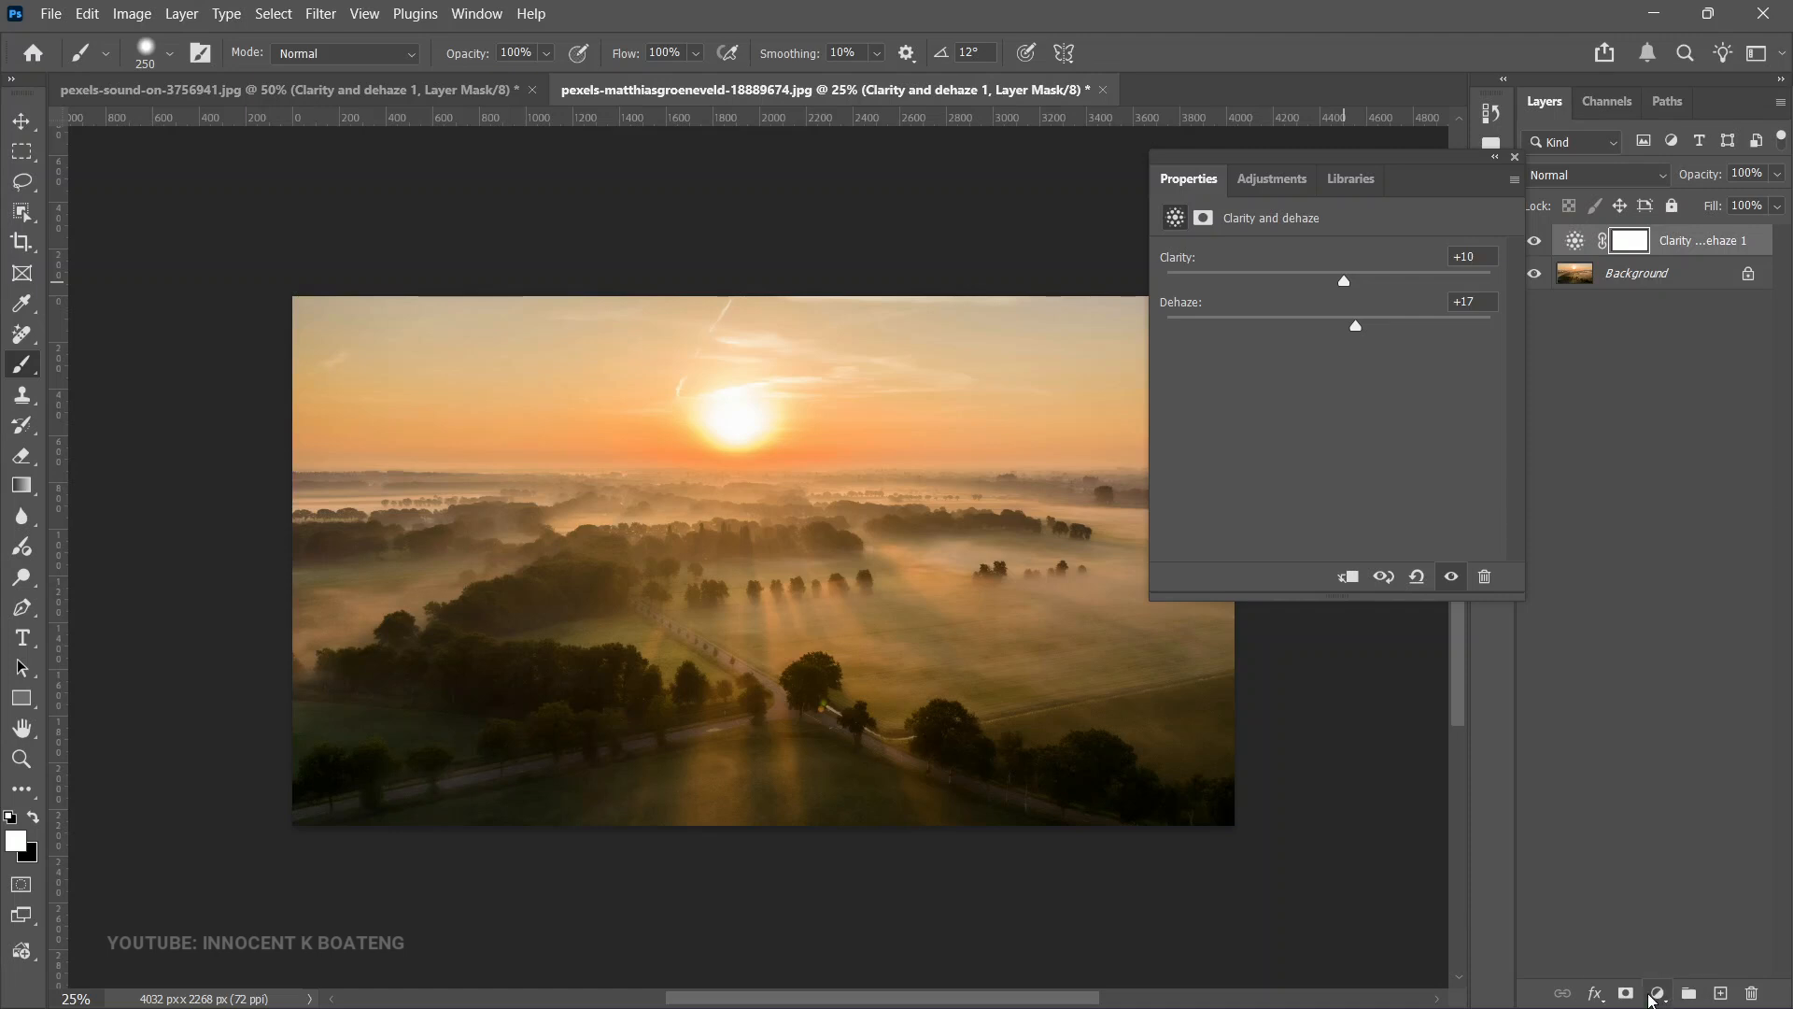
- Add a Color and vibrance adjustment layer to the landscape, nudging Temperature down and Vibrance up slightly
left_click(1659, 993)
left_click(1634, 538)
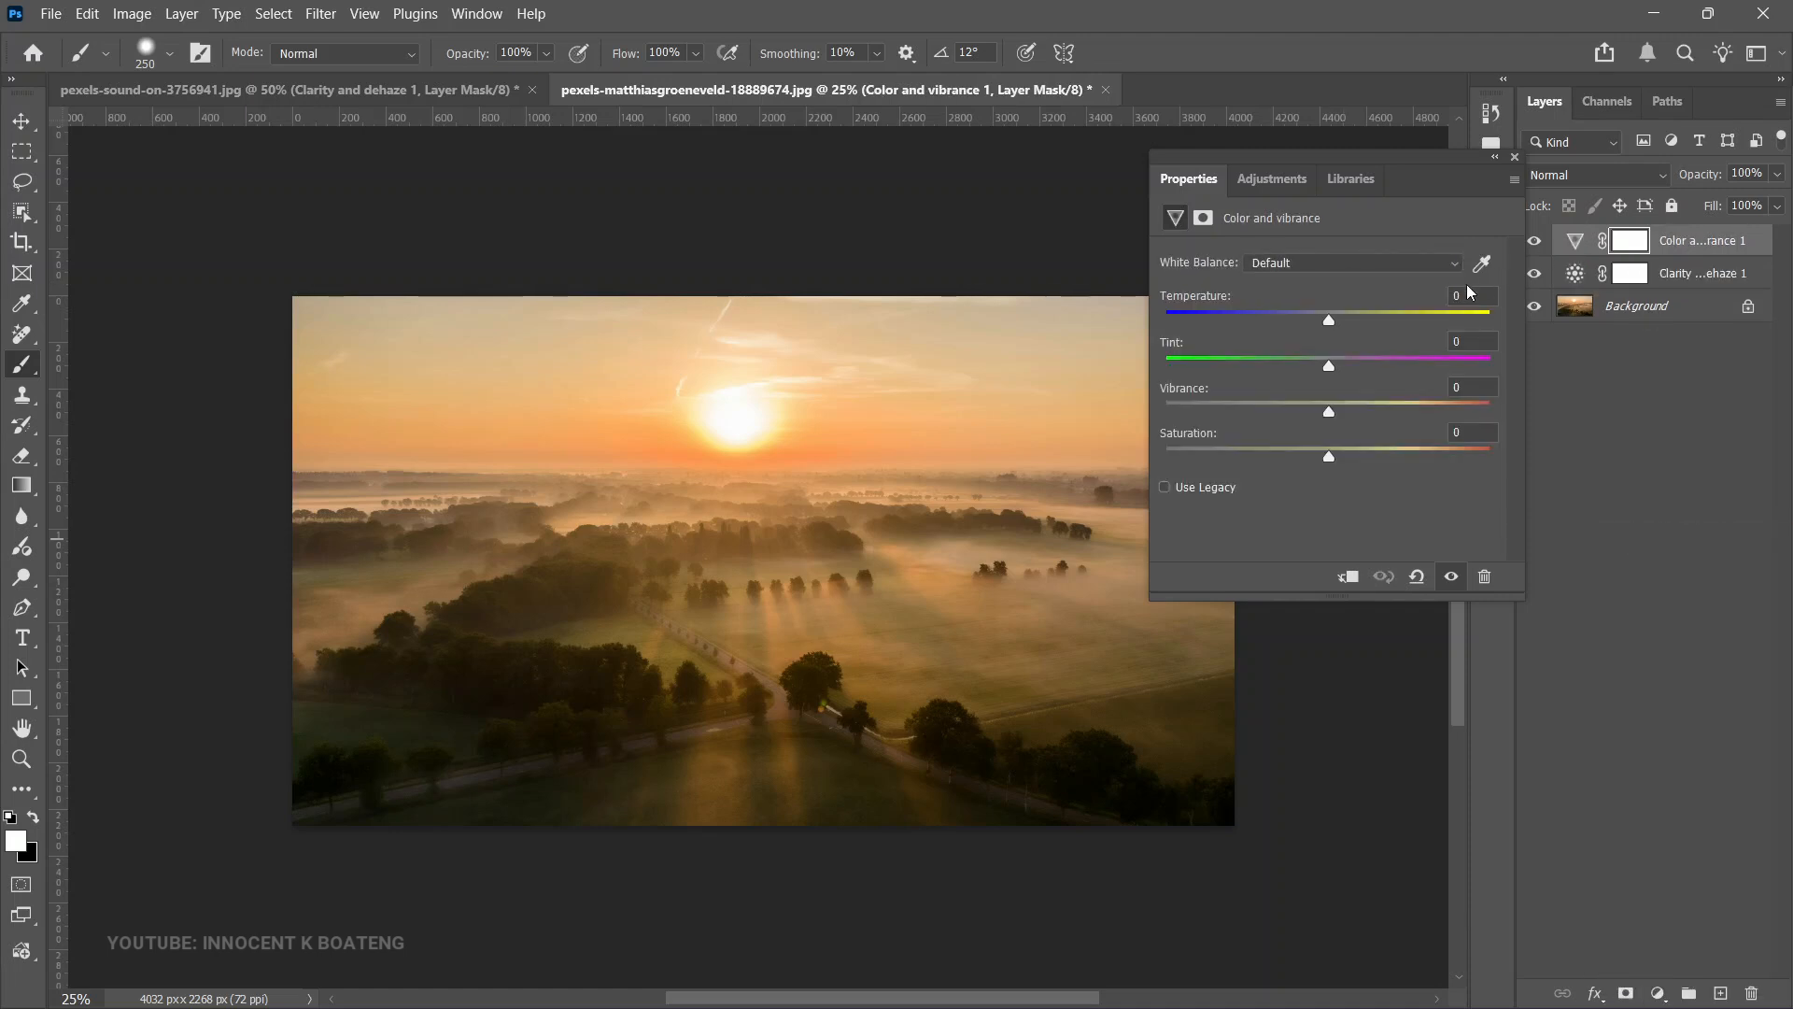
left_click_drag(1326, 316, 1320, 314)
left_click_drag(1329, 412, 1339, 413)
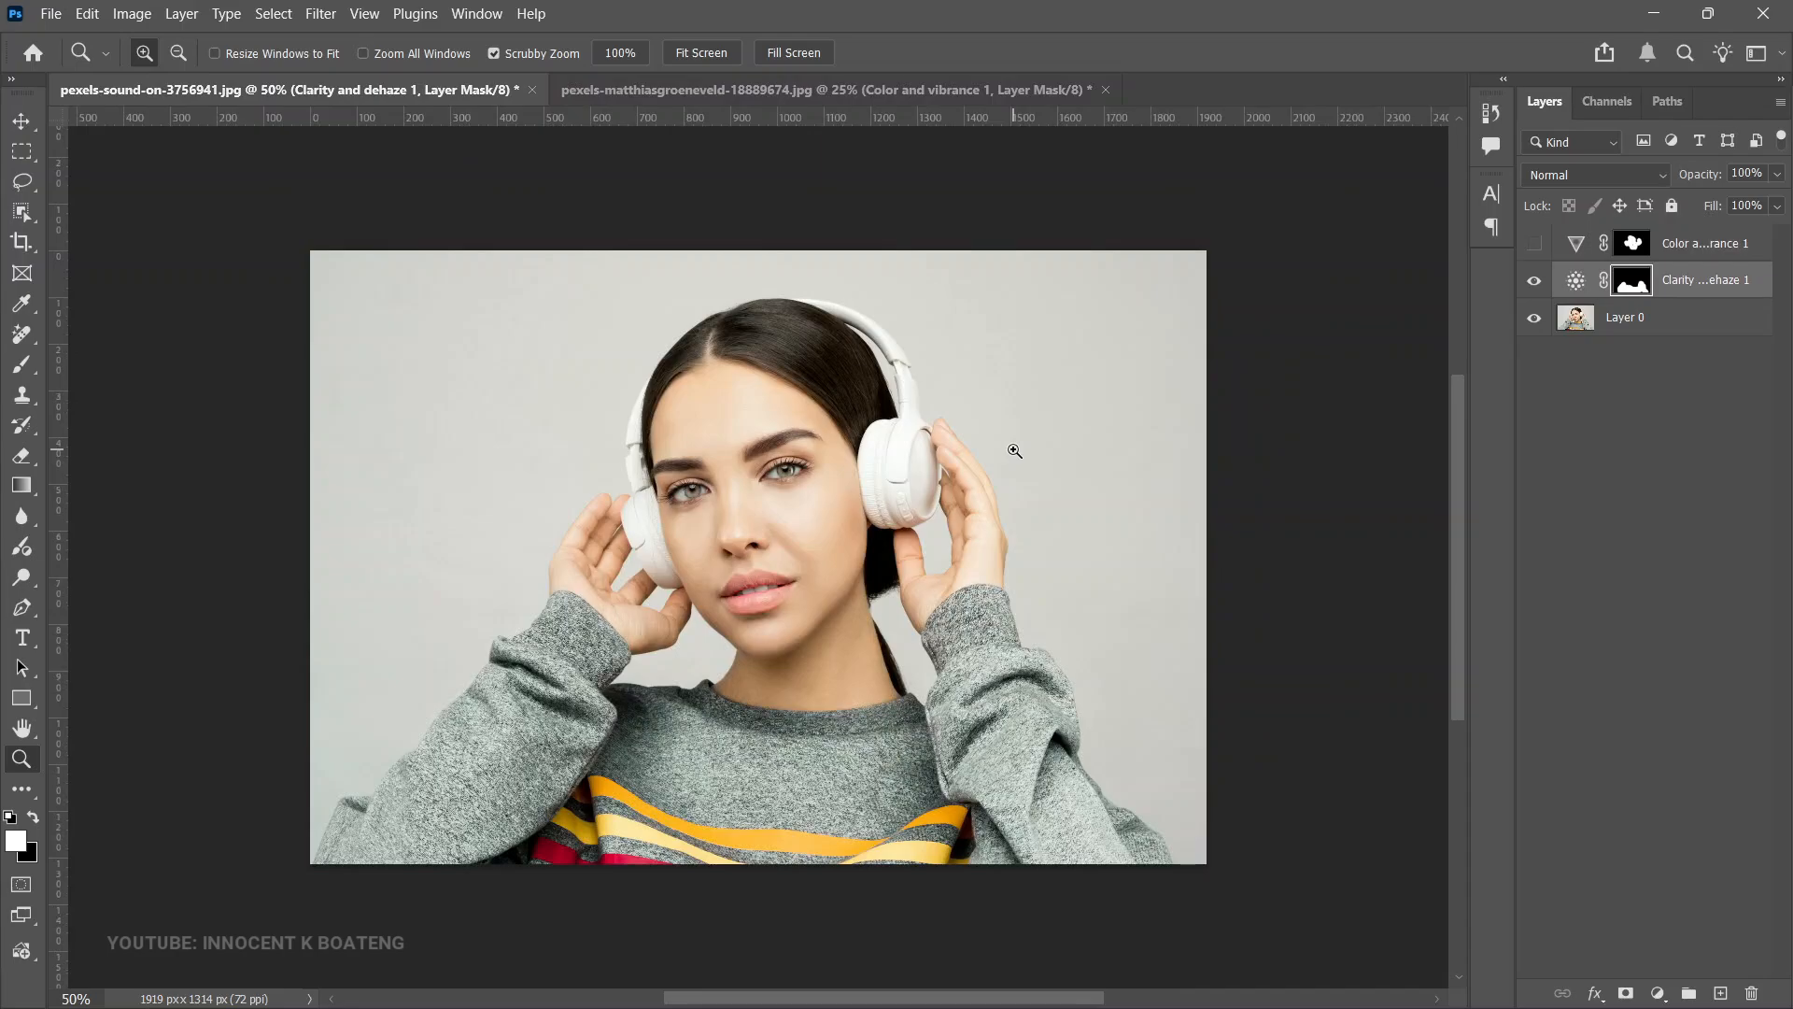
- In the portrait, add a Grain adjustment layer above the Clarity and dehaze layer
key("v")
key("alt+bracketleft")
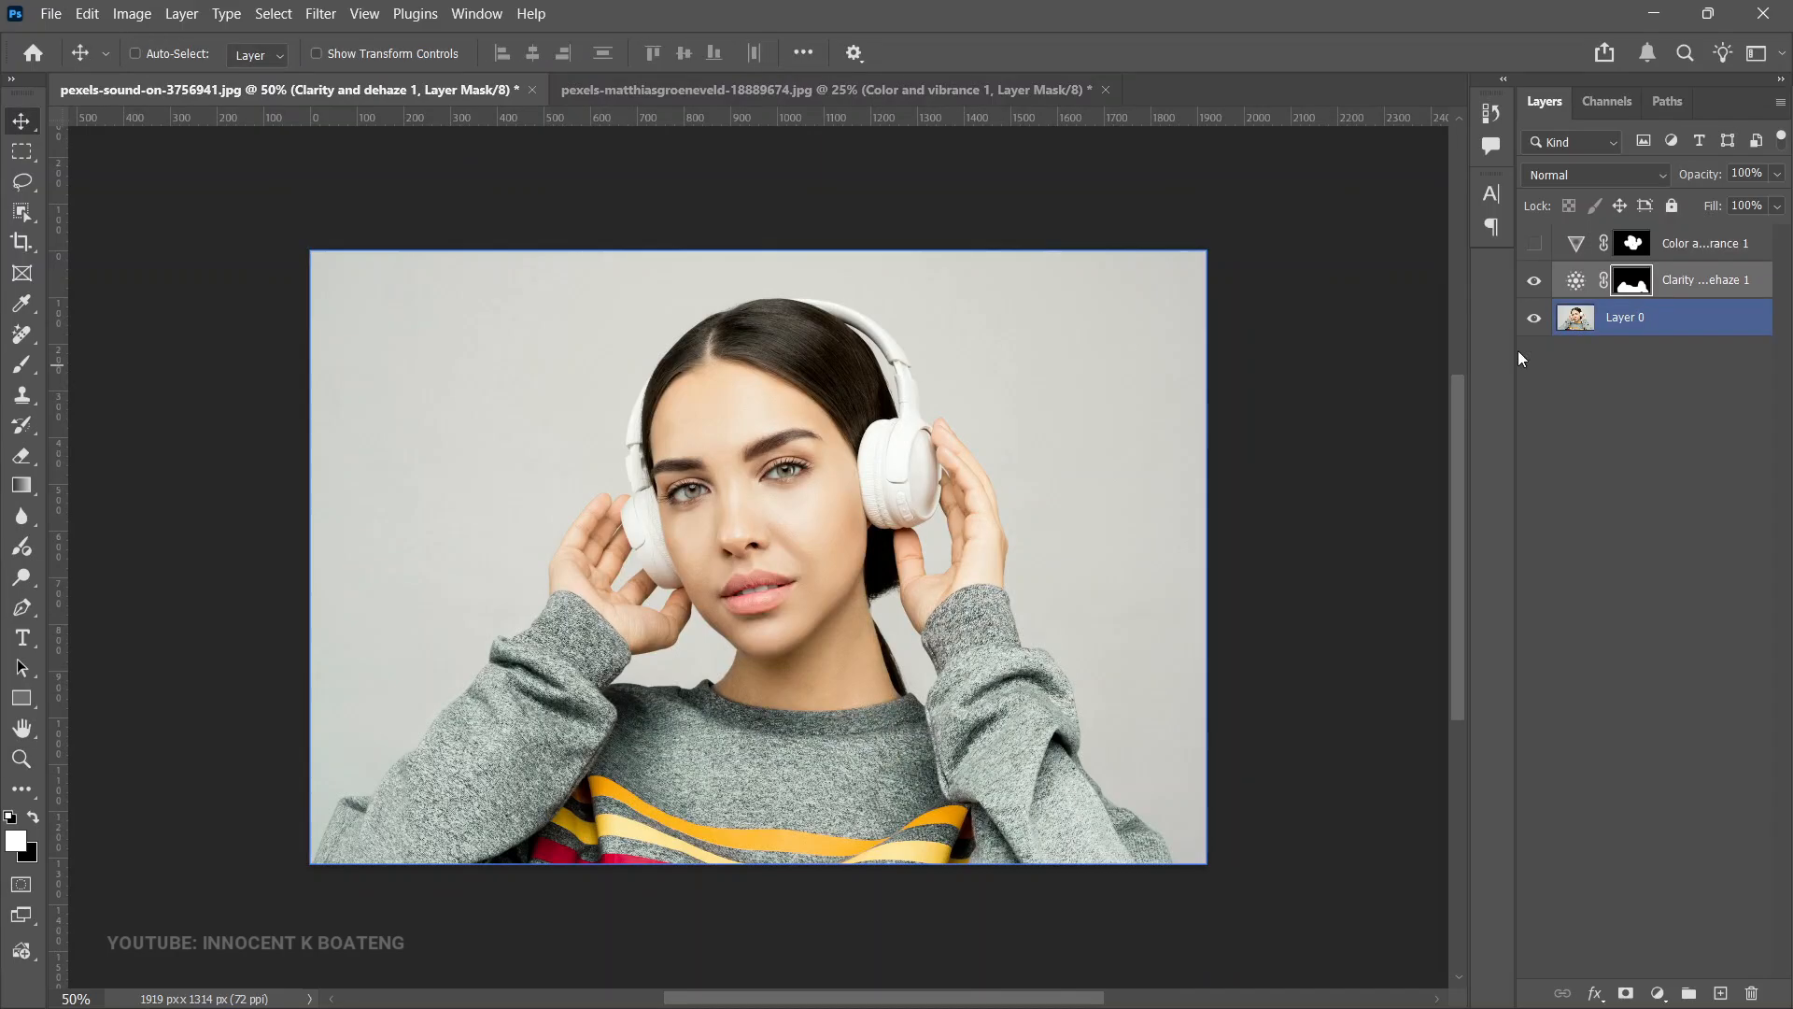
left_click(1711, 271)
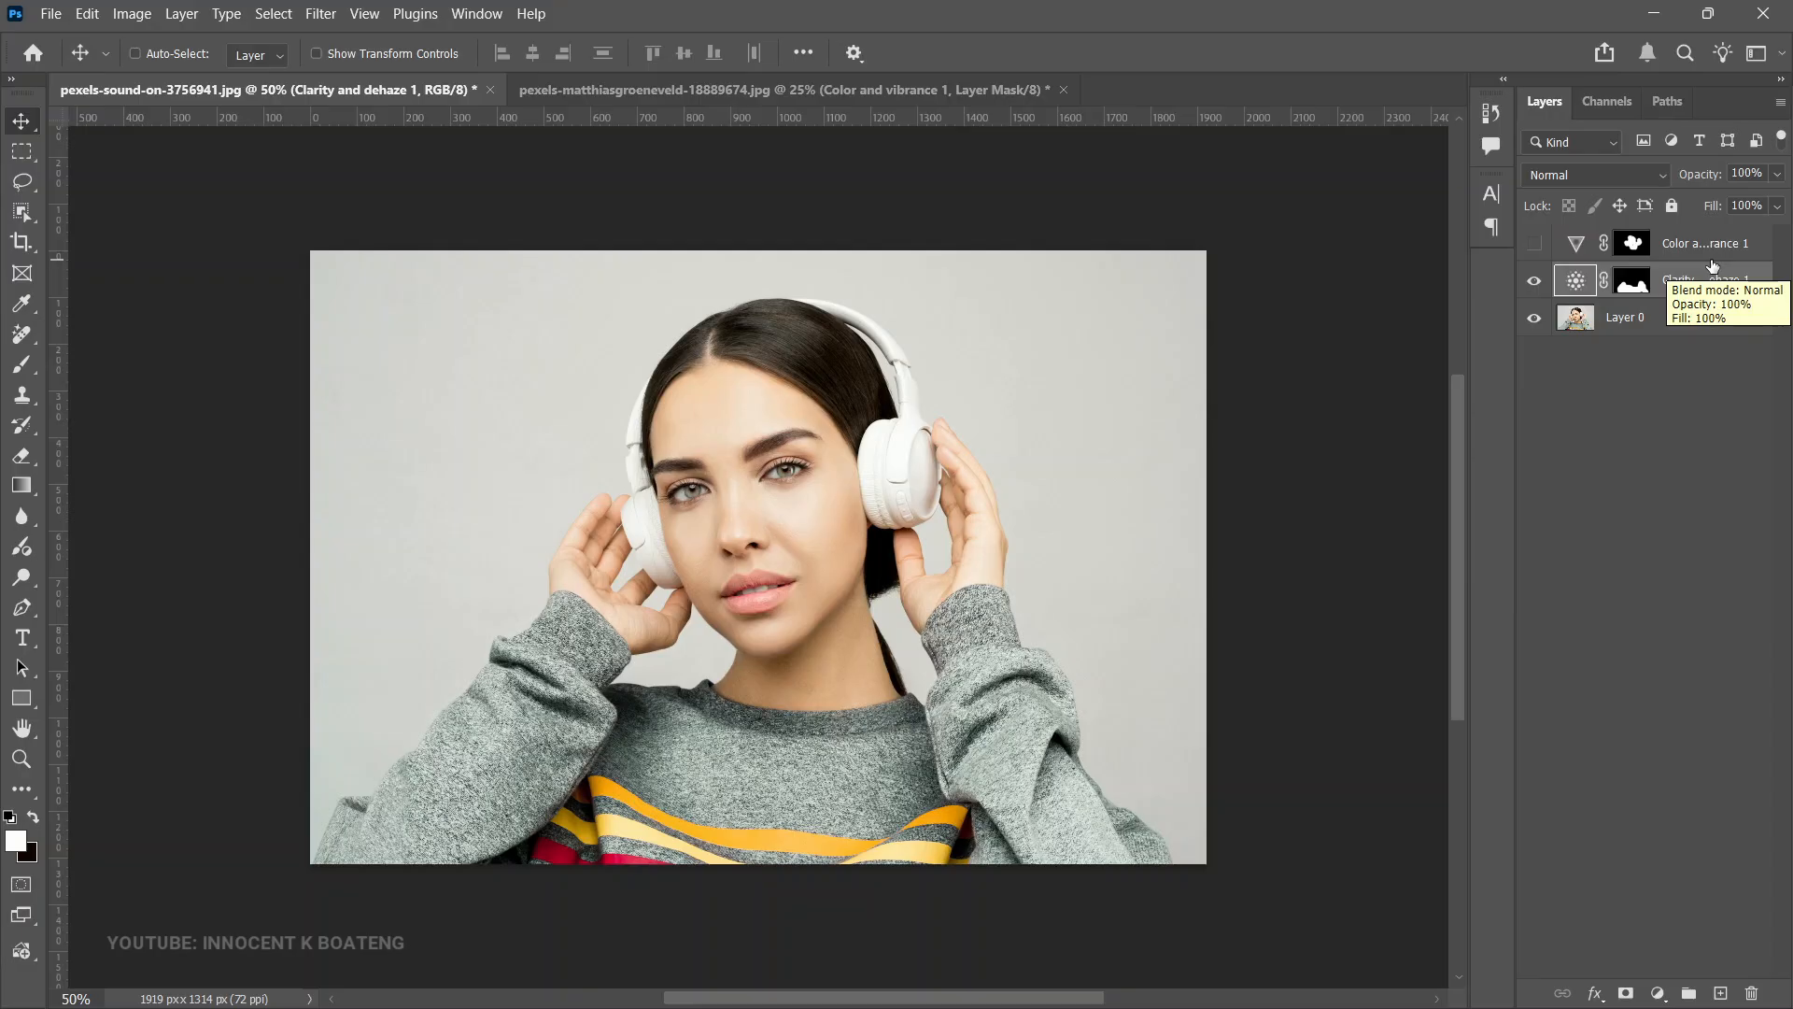
left_click(321, 13)
left_click(1018, 422)
left_click(1658, 993)
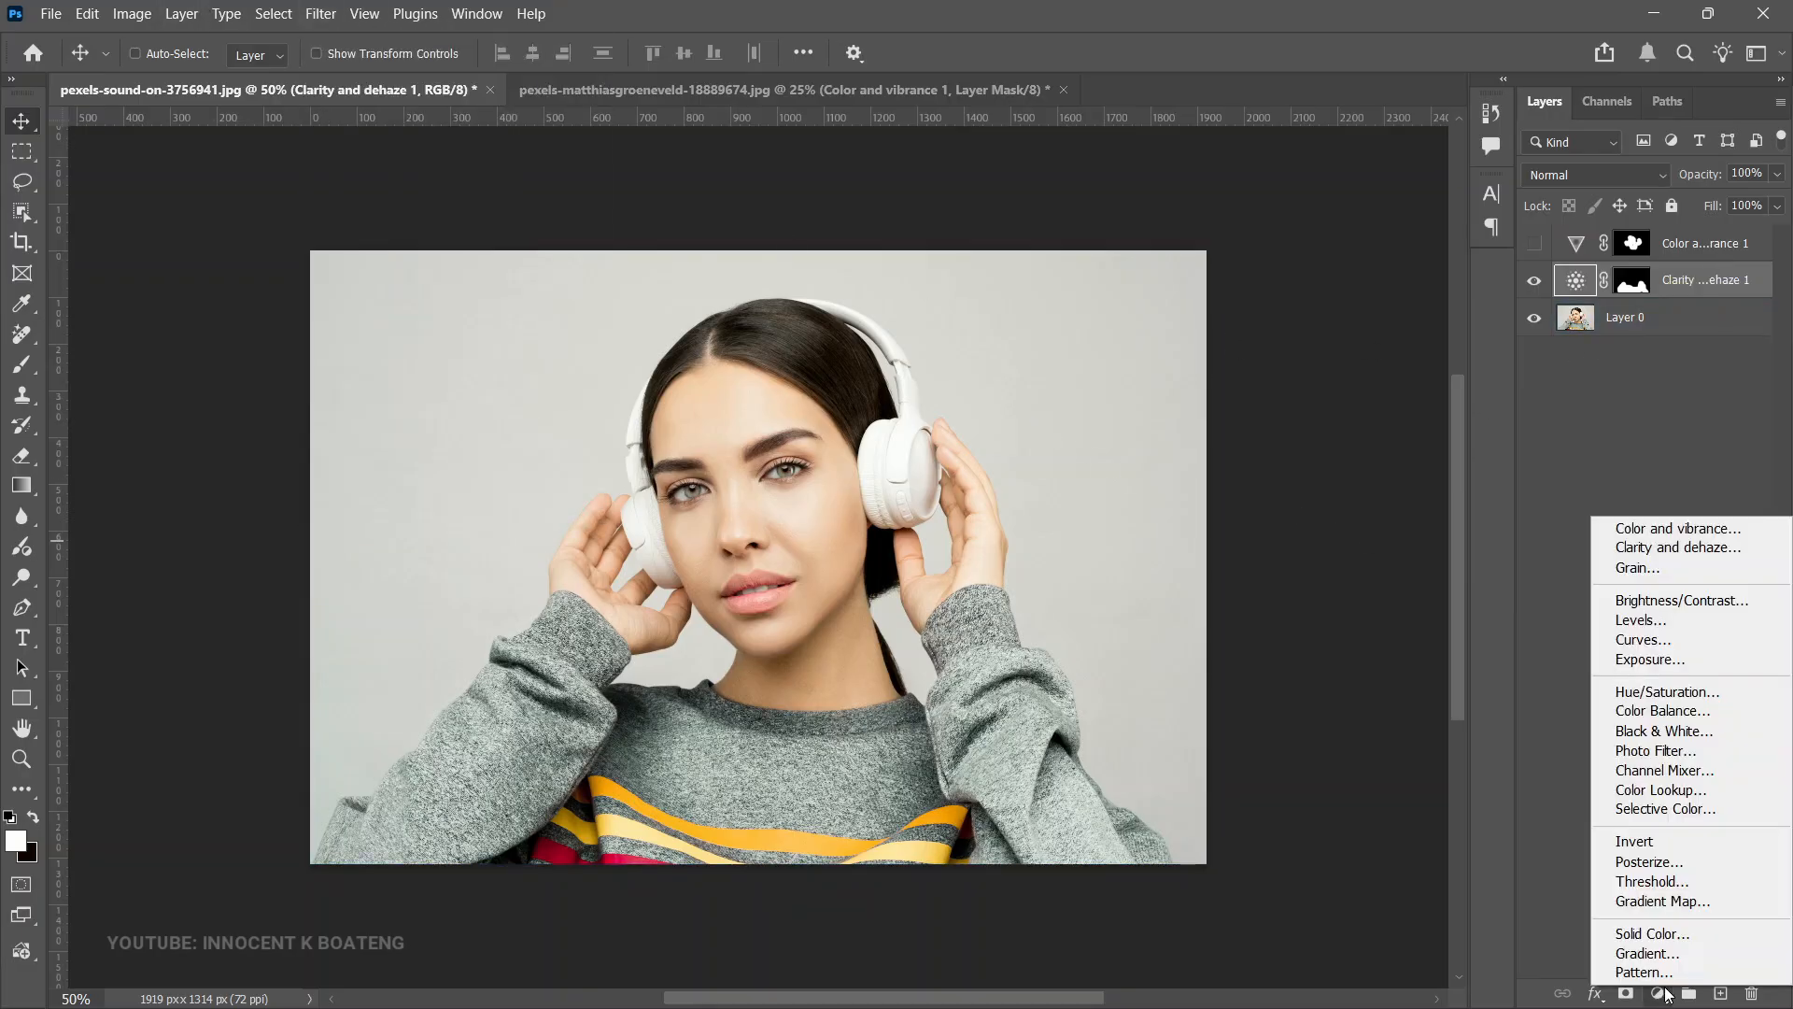
left_click(1673, 569)
- Set the Grain's Amount to +16, Size to +9 and Roughness to +18
key("z")
left_click(839, 473)
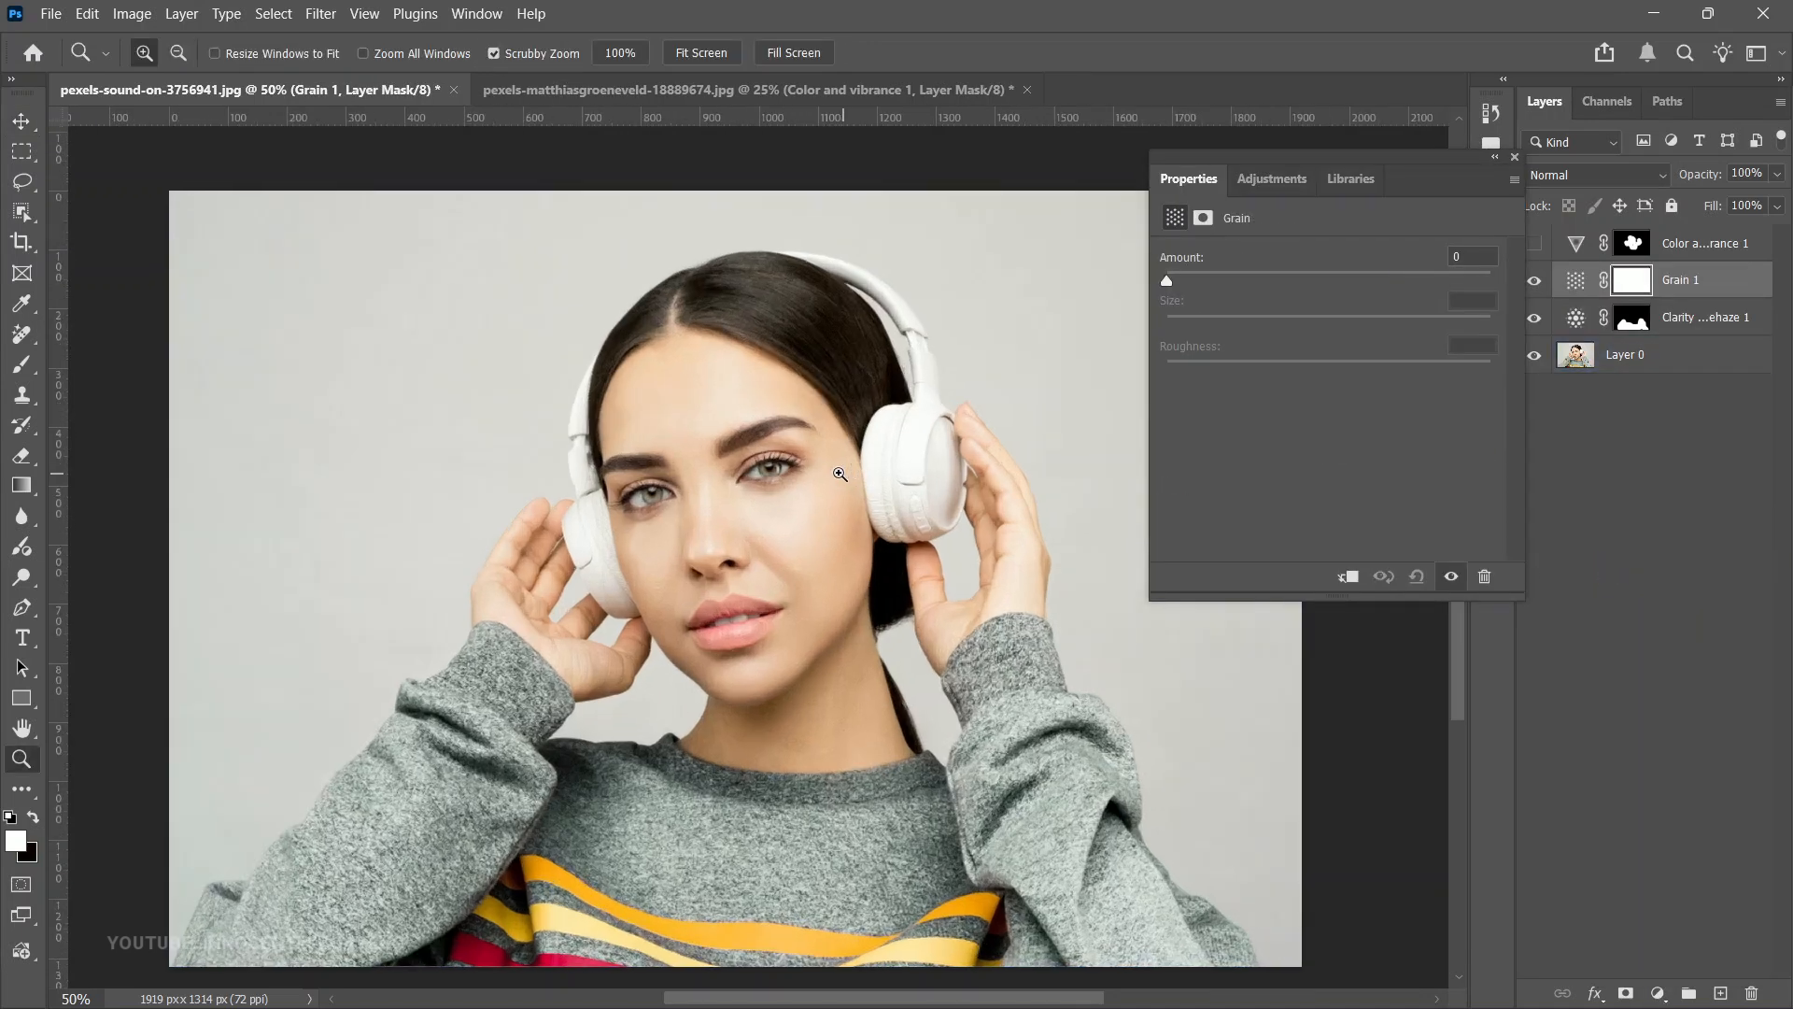
key("v")
left_click_drag(1179, 283, 1229, 289)
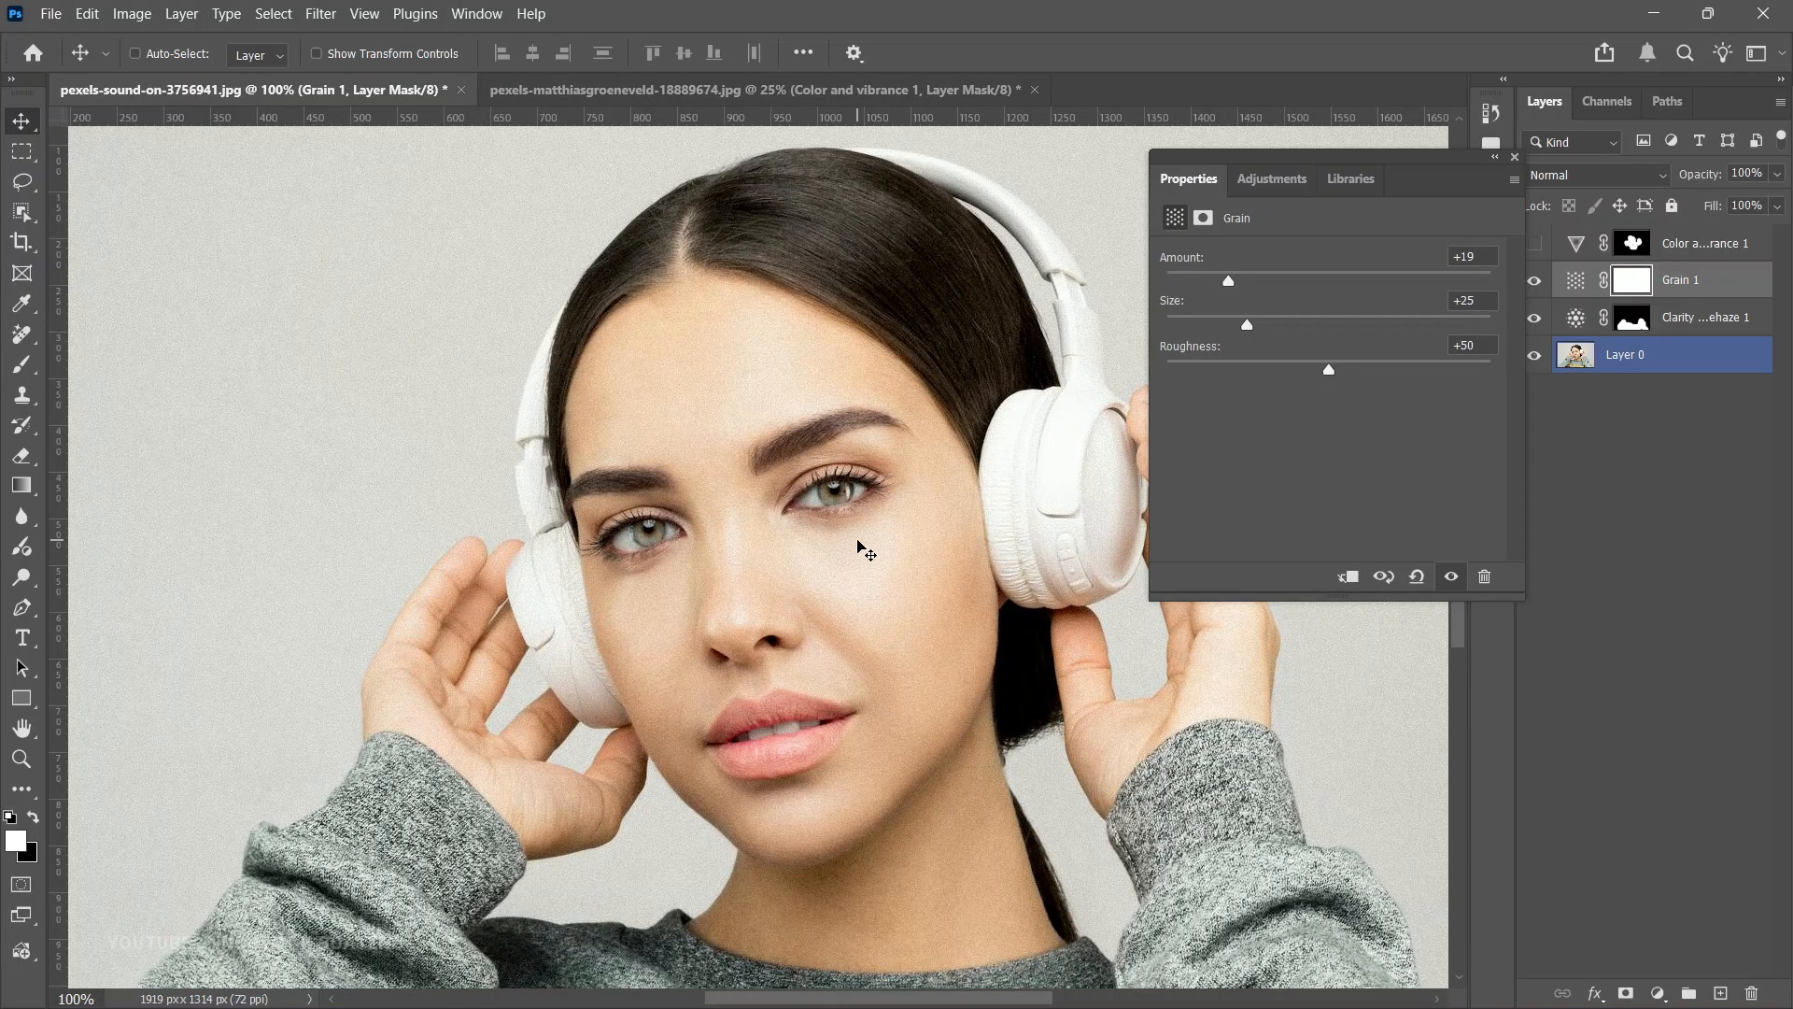
scroll(860, 548, "down", 2)
scroll(858, 542, "up", 1)
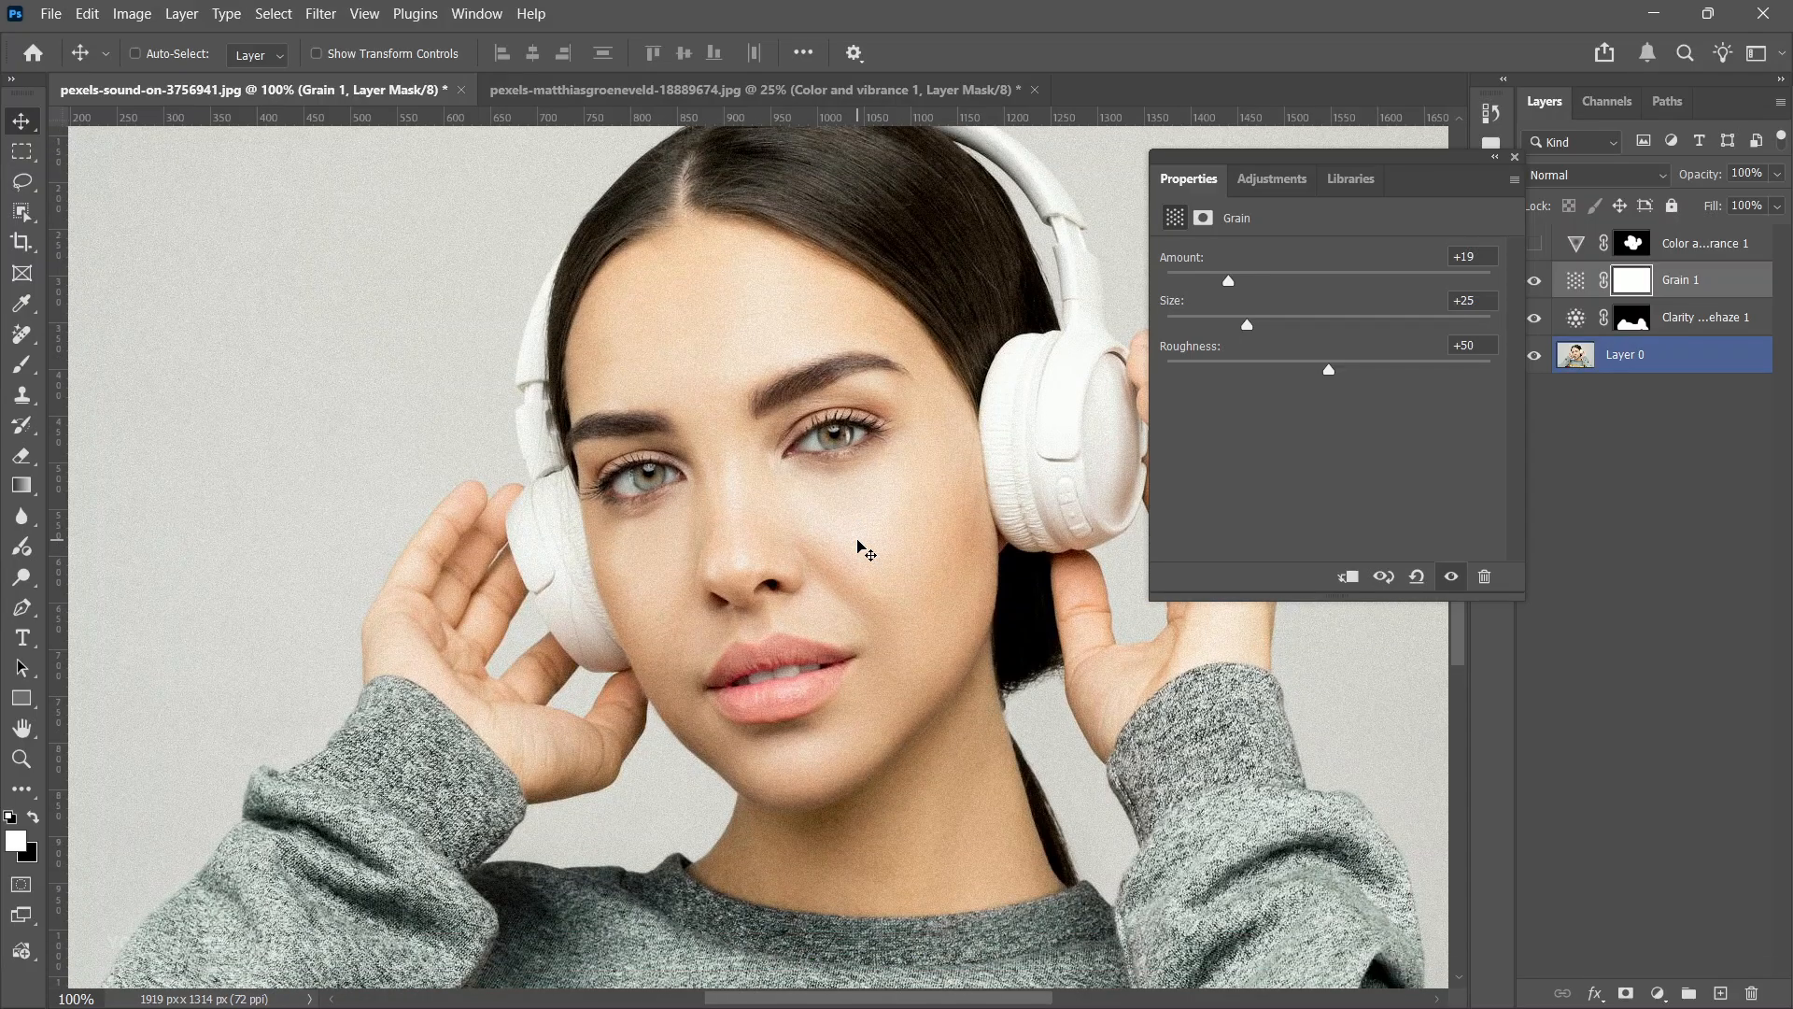
left_click_drag(1247, 325, 1199, 367)
left_click_drag(1345, 388, 1227, 409)
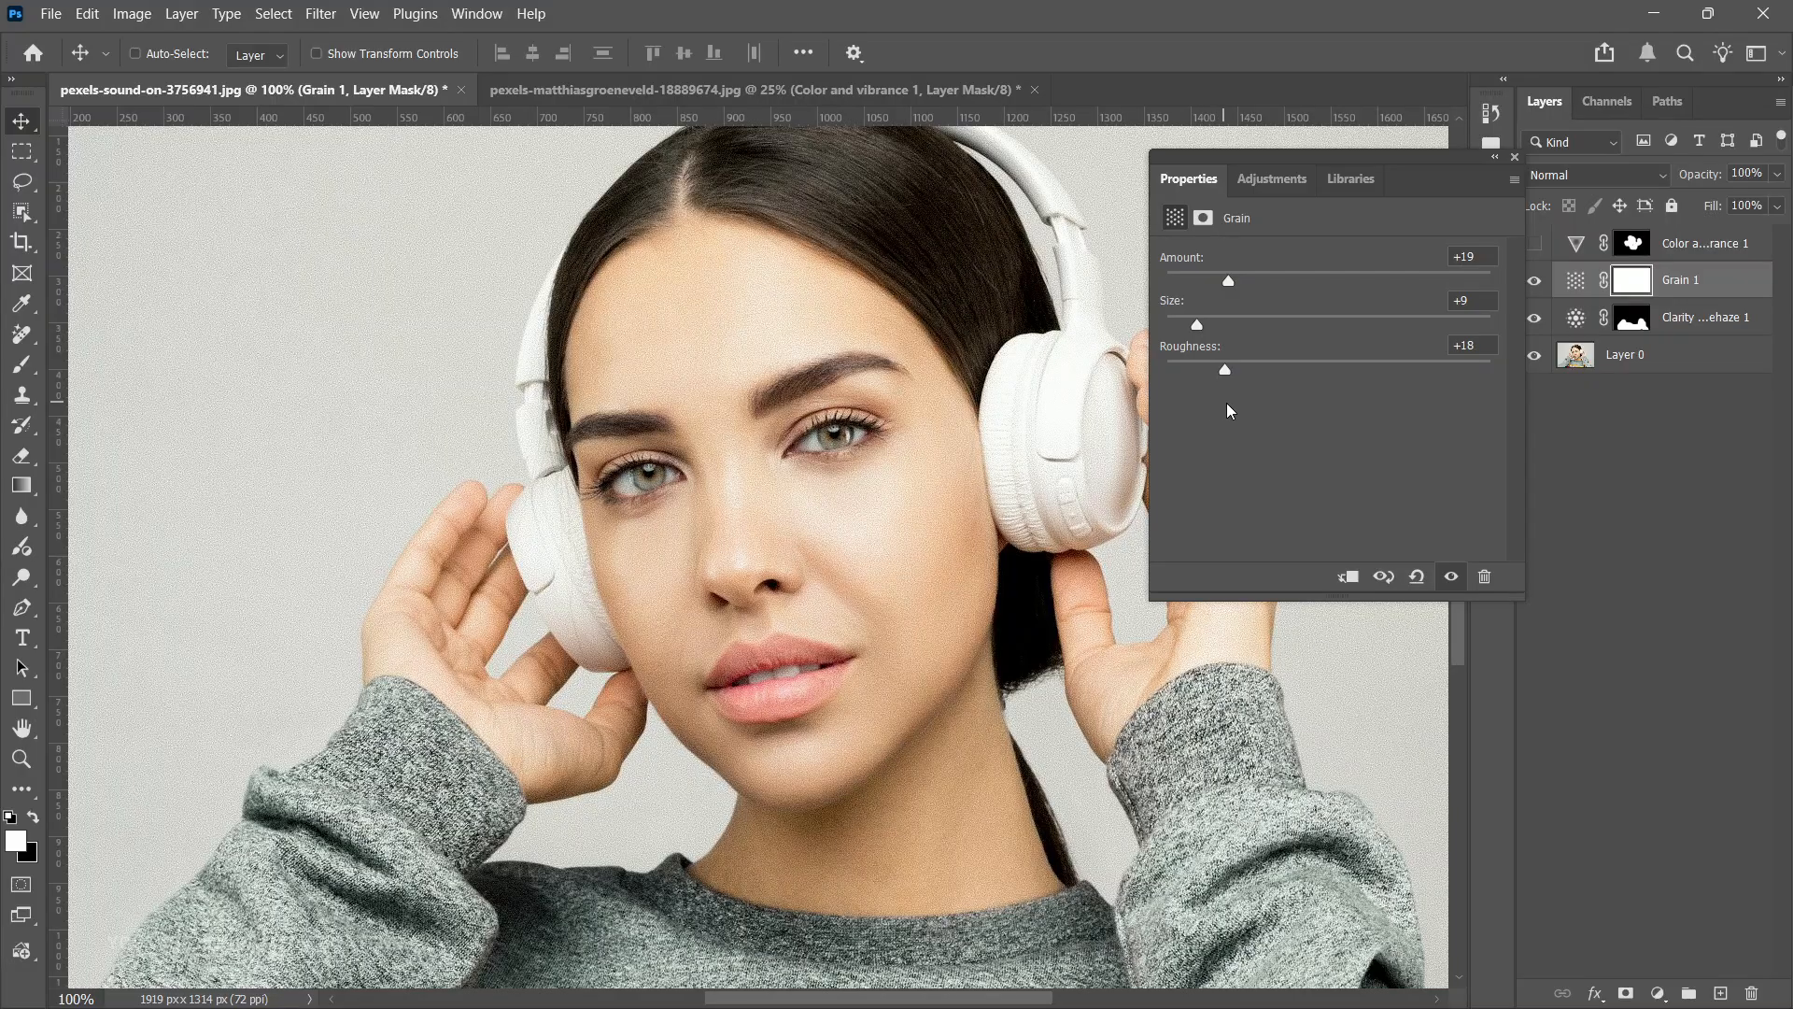
left_click_drag(1227, 279, 1220, 280)
- Group the Color and vibrance, Grain and Clarity and dehaze adjustment layers together
key("ctrl+minus")
key("ctrl+minus")
key("z")
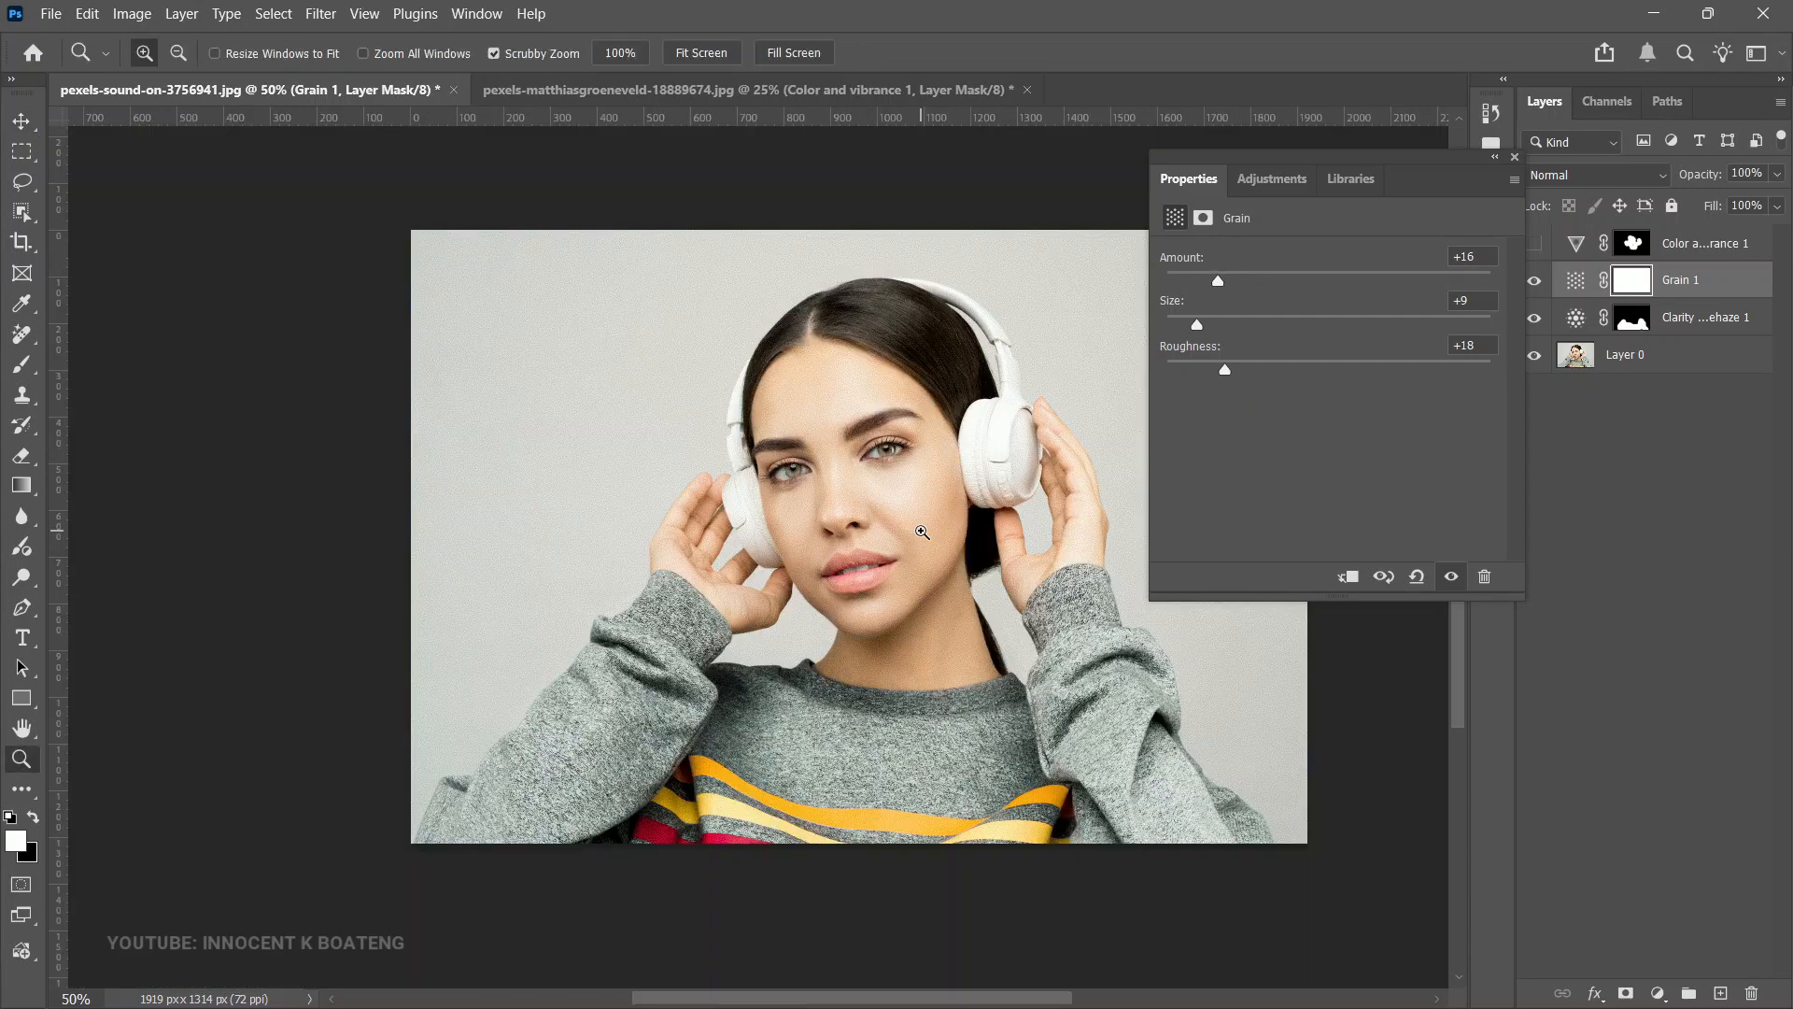
left_click(922, 532)
key("ctrl+minus")
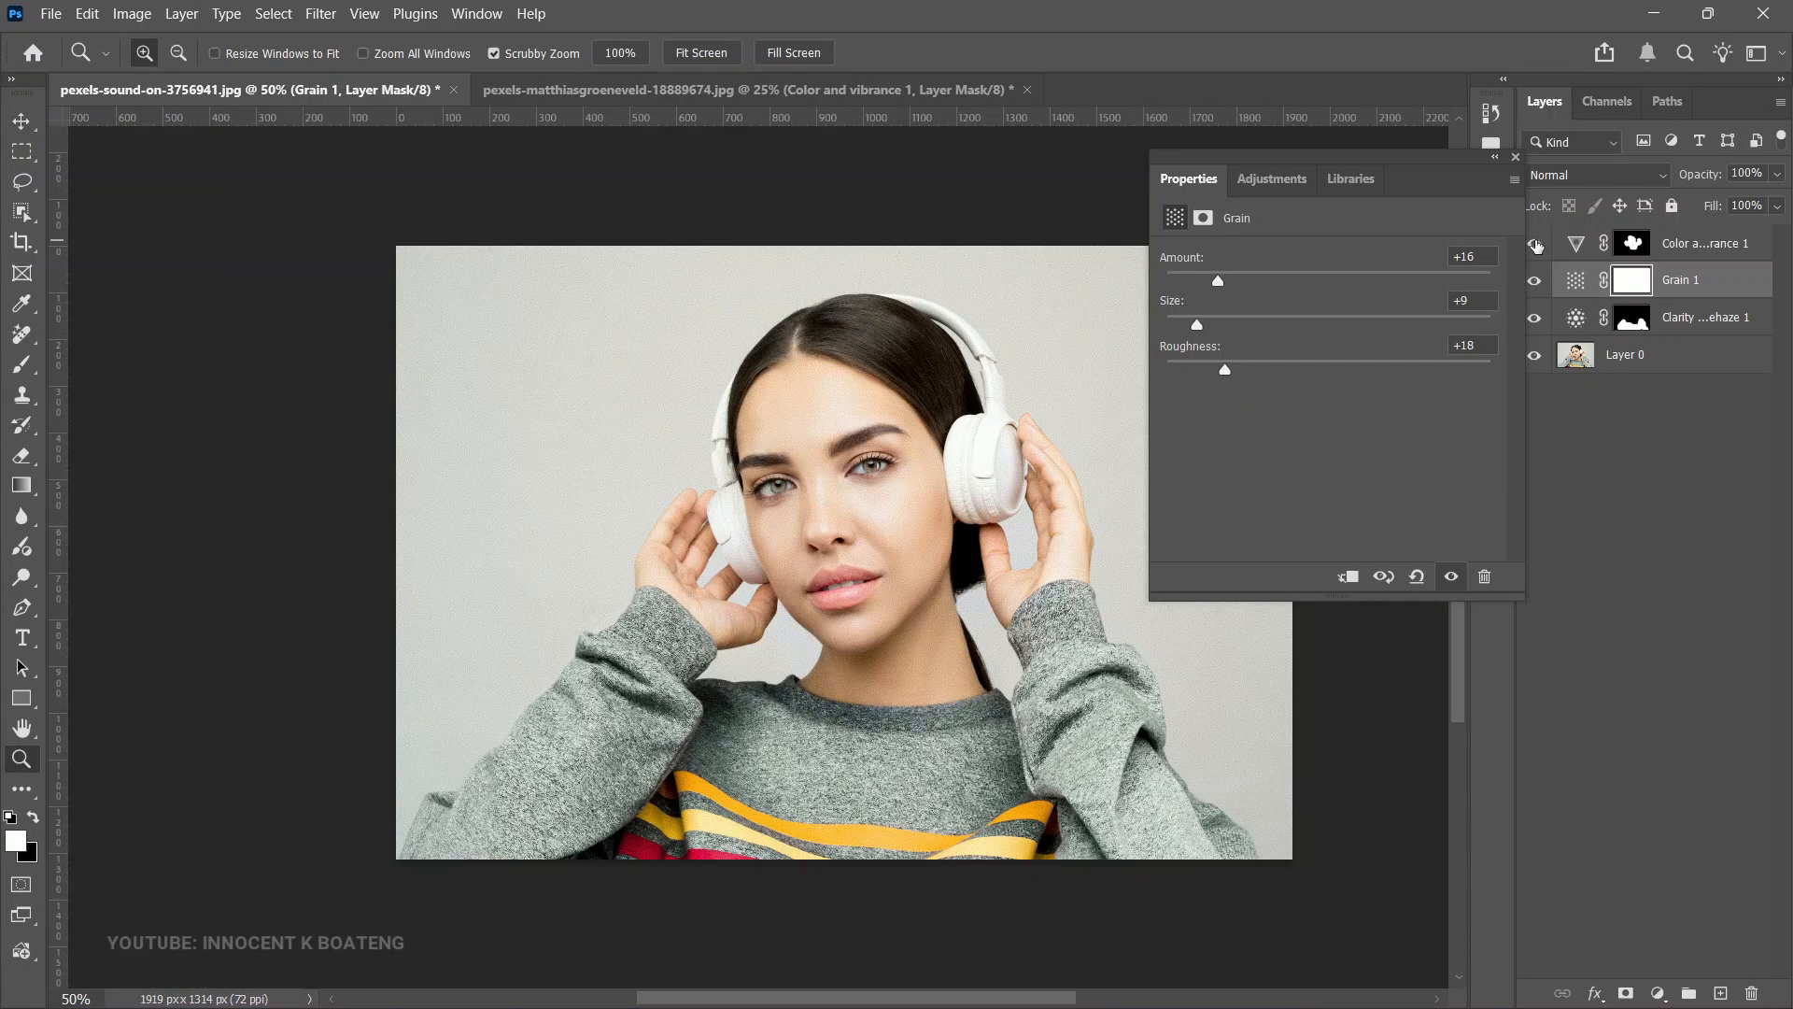
left_click(1715, 245)
left_click(1706, 282, "shift")
left_click(1702, 322, "shift")
key("ctrl+g")
- Zoom in and toggle the group's visibility to compare the portrait before and after
double_click(849, 433)
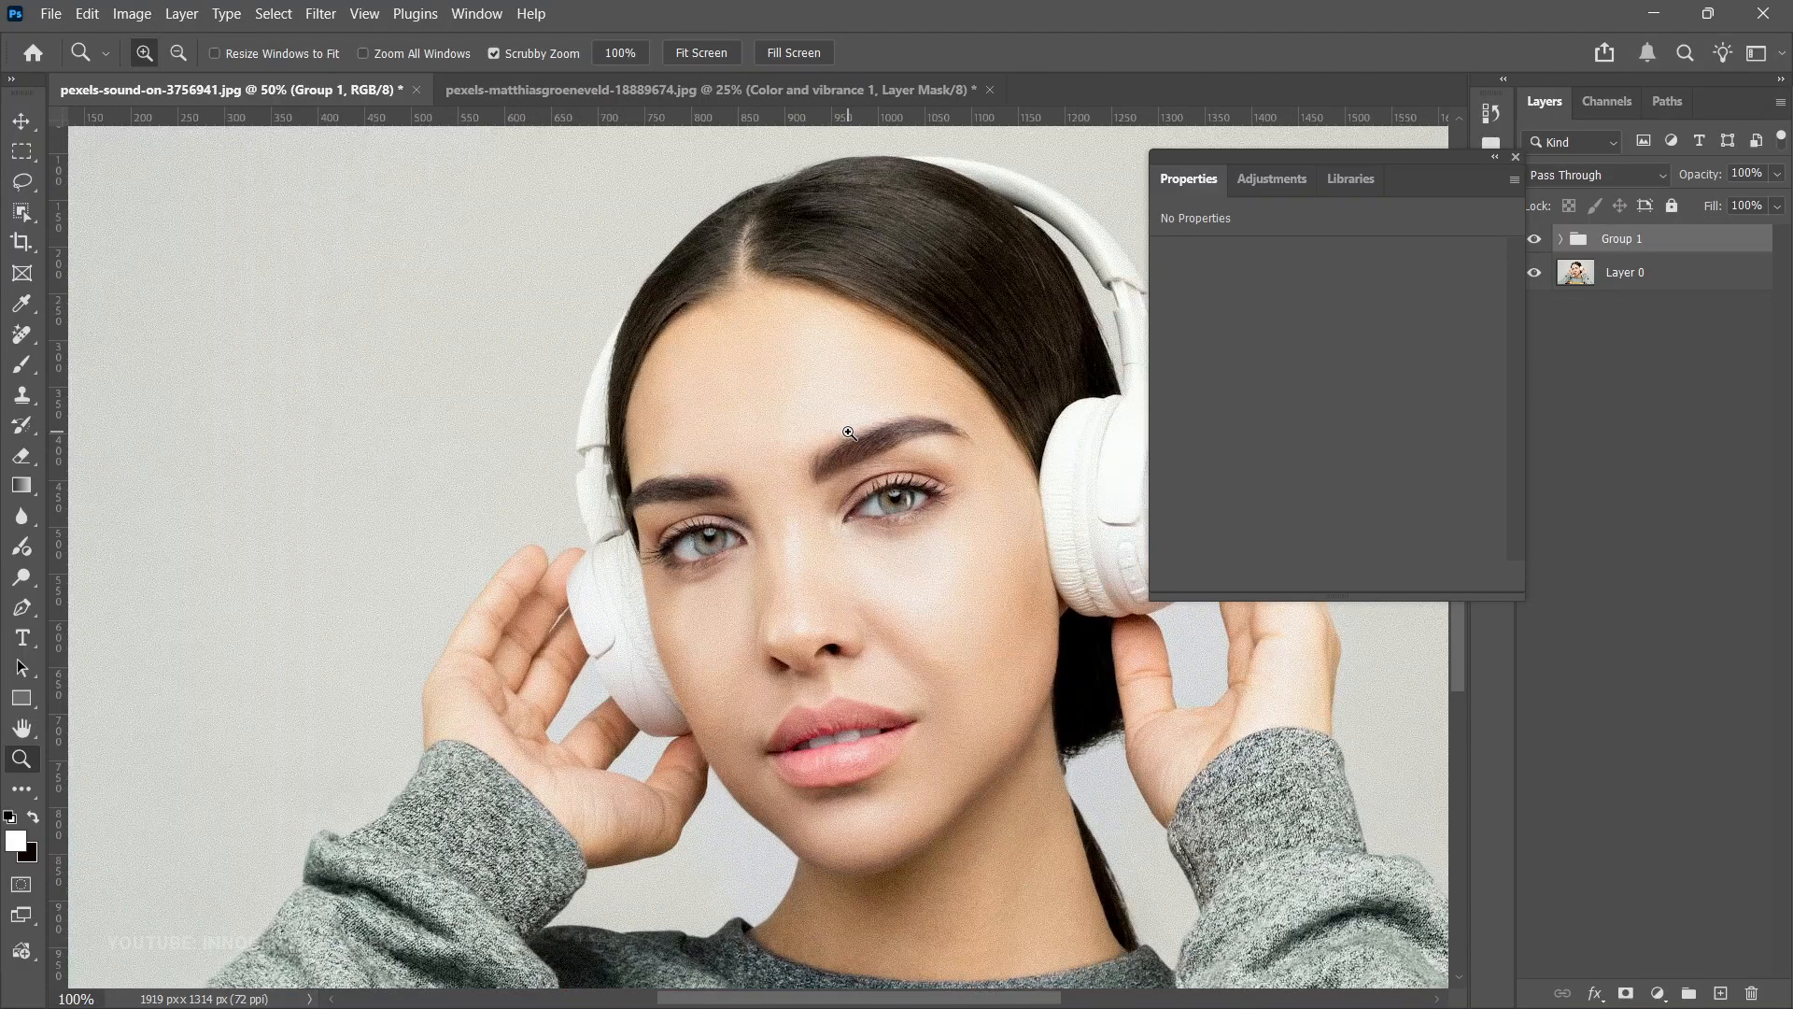
left_click(849, 434)
left_click(944, 439, "alt")
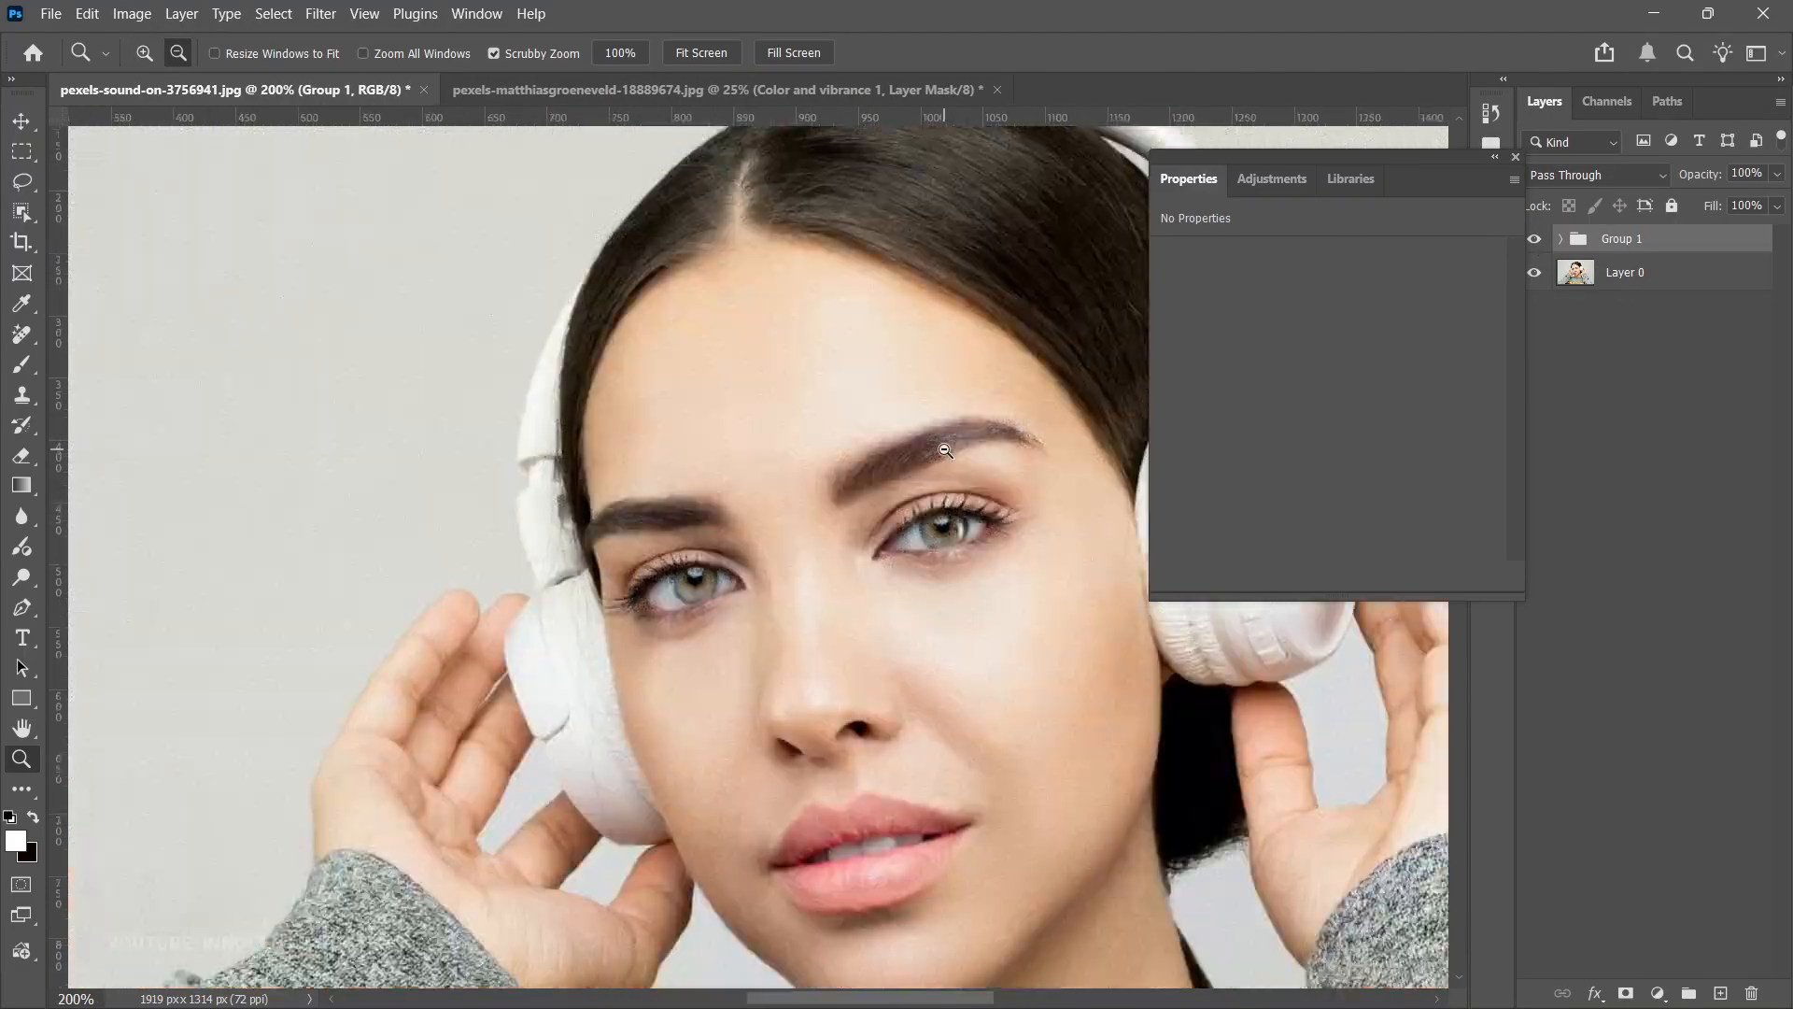
left_click(1535, 239)
left_click(1535, 239)
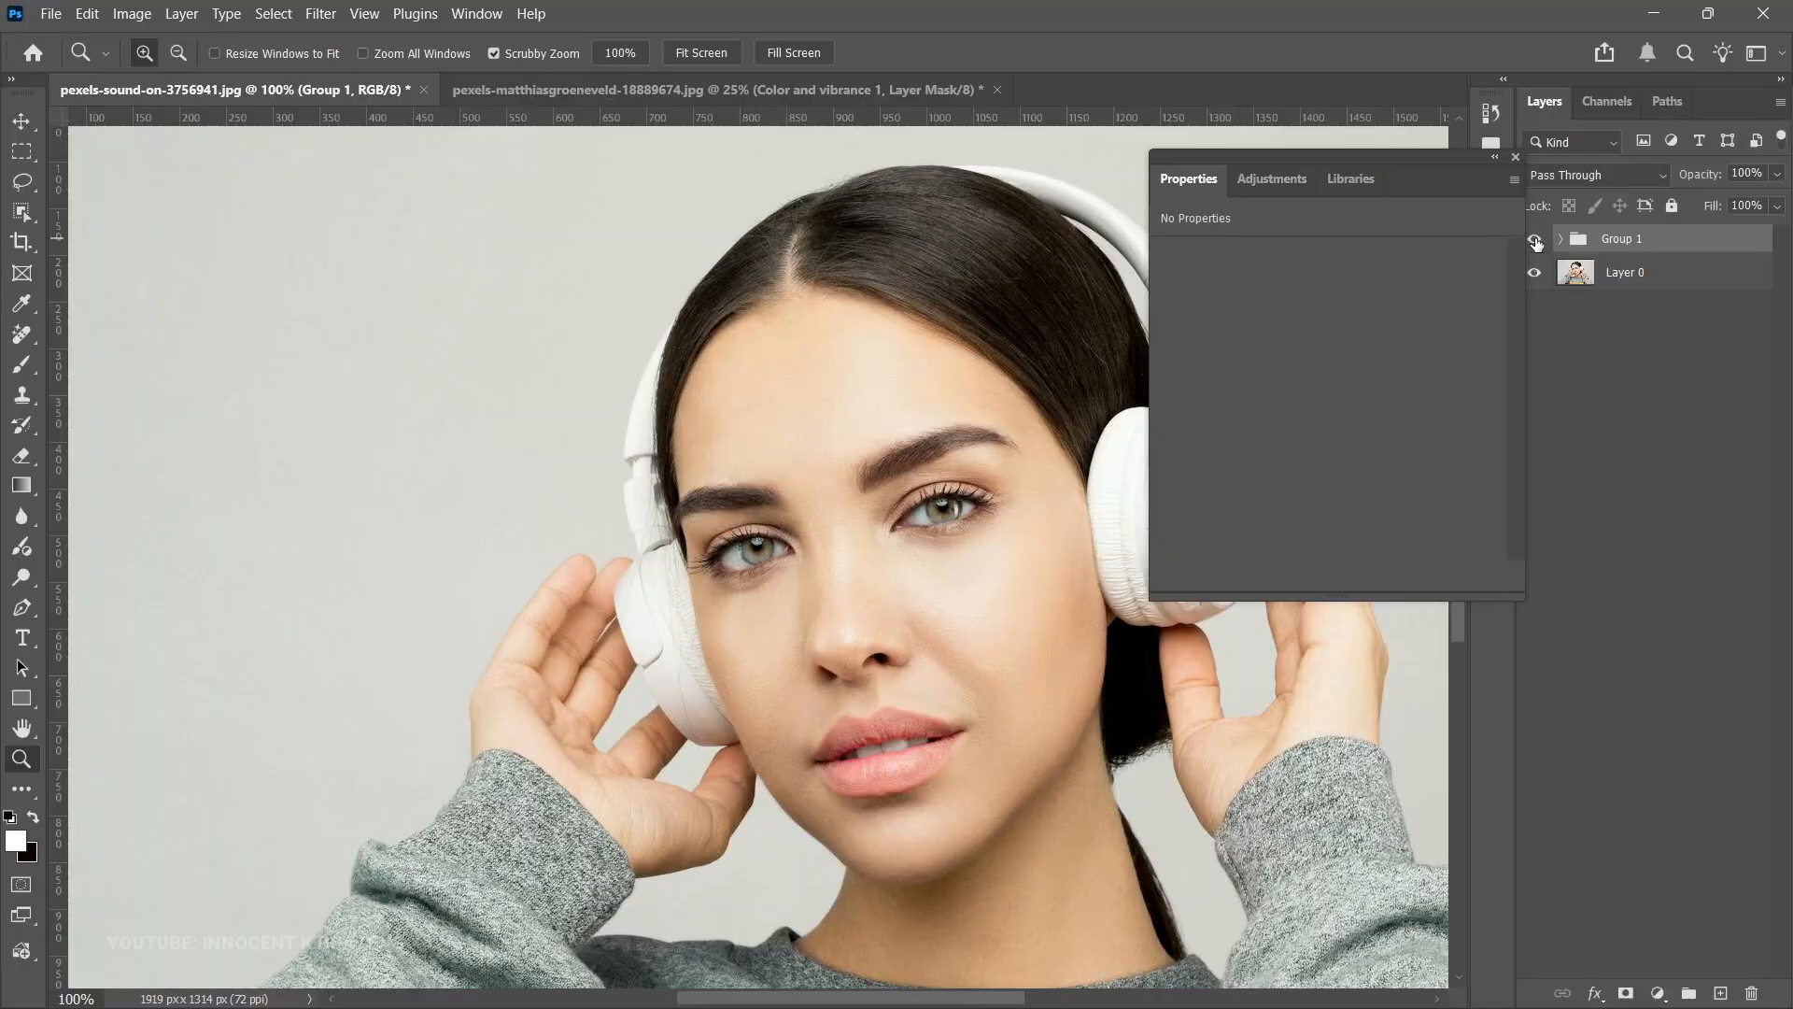
left_click(1071, 718, "alt")
left_click(1070, 718, "alt")
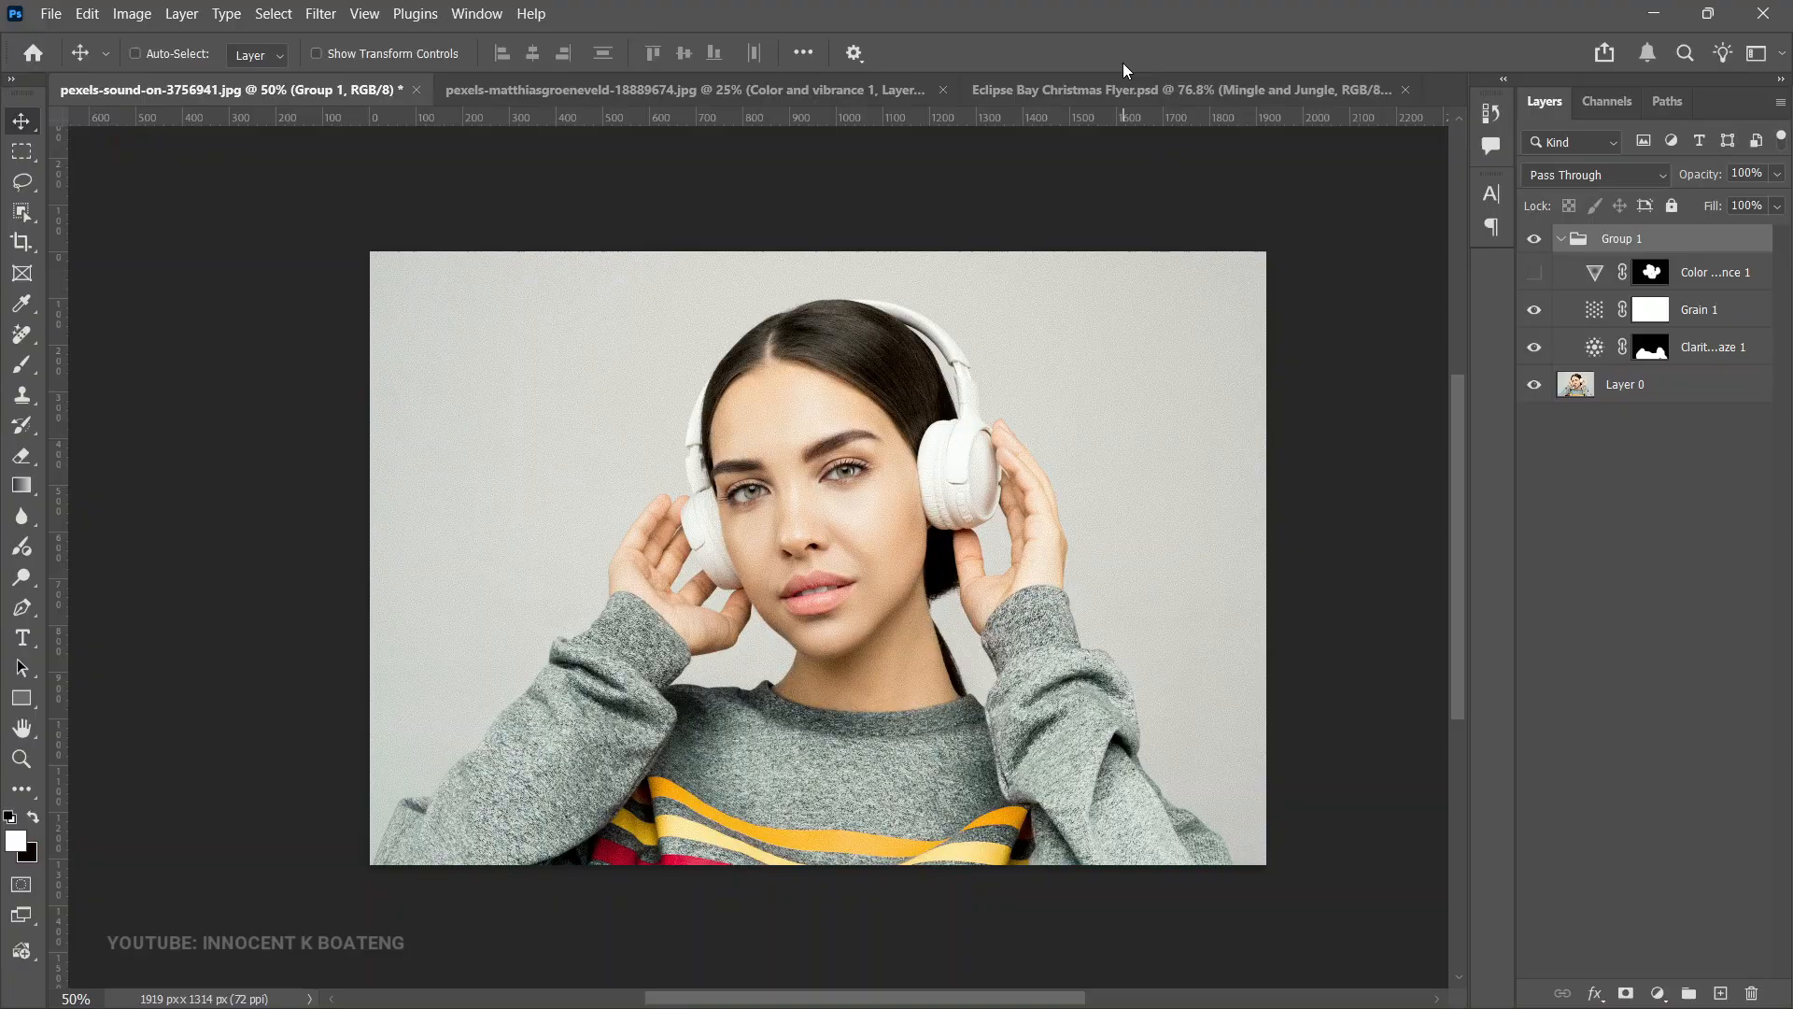
- Switch to the Christmas flyer document and add a Grain adjustment layer inside the Mingle and Jungle artboard
left_click(1121, 90)
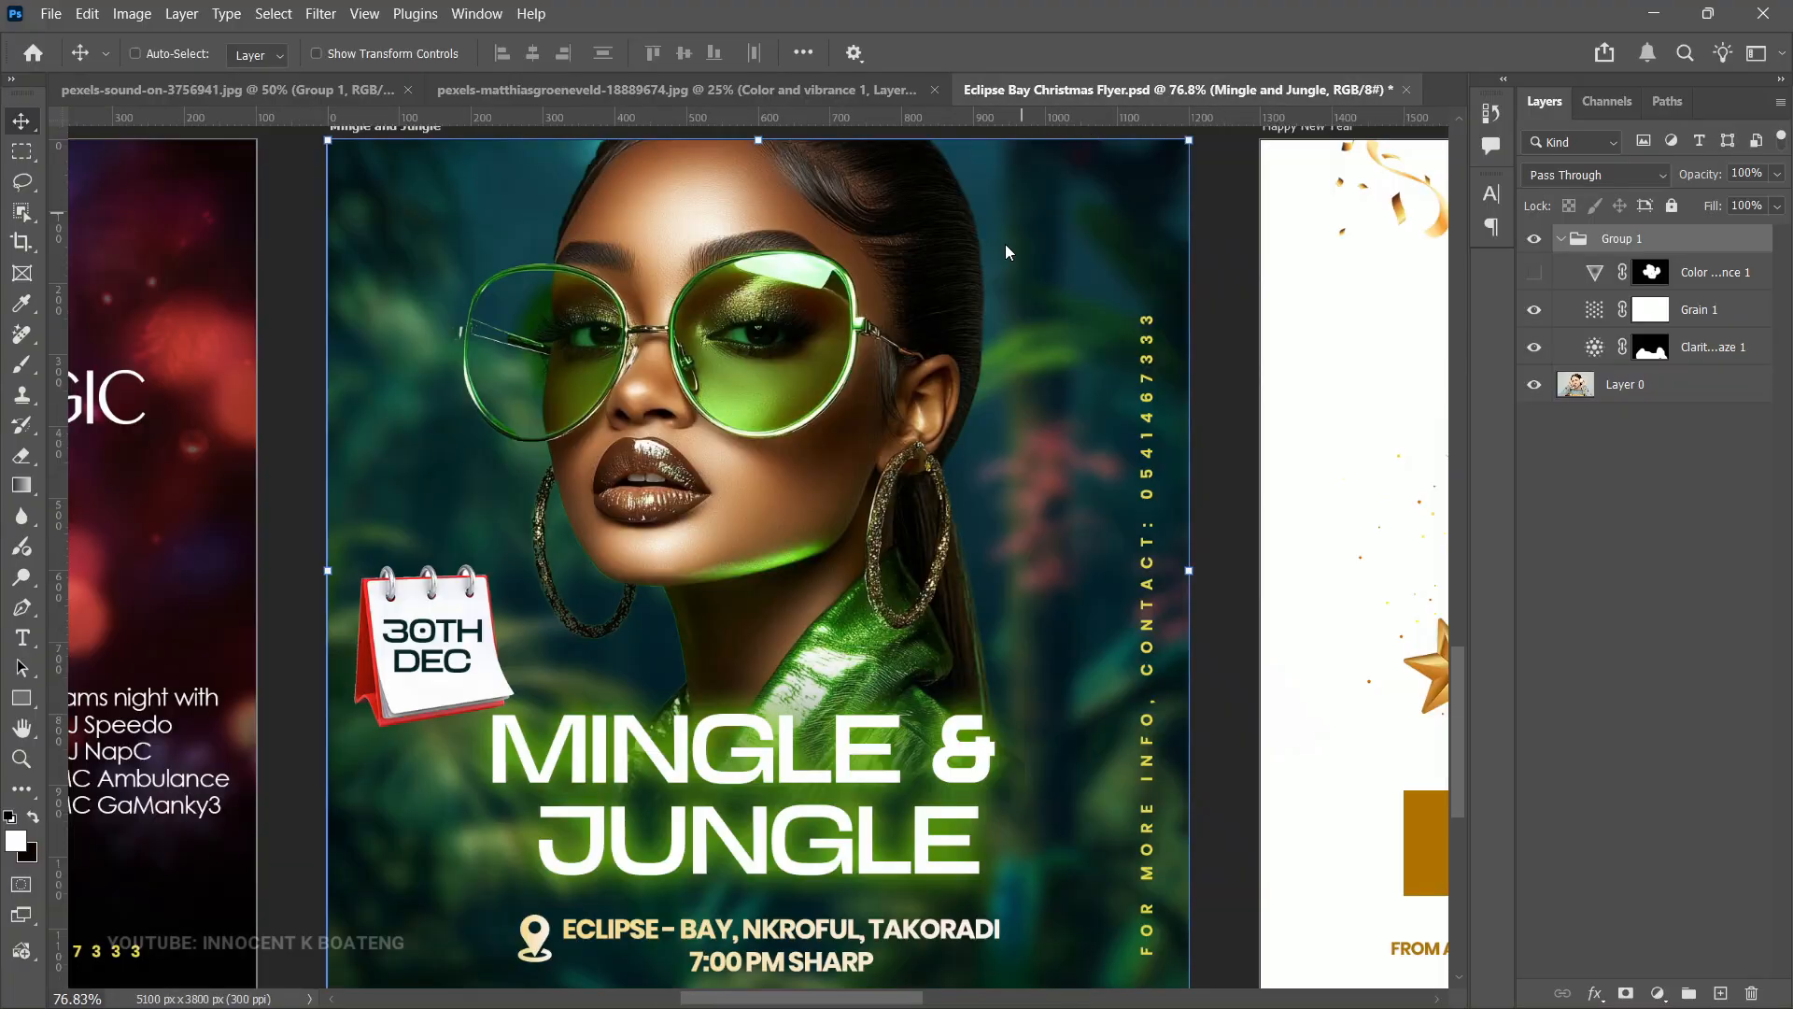
scroll(822, 528, "up", 2)
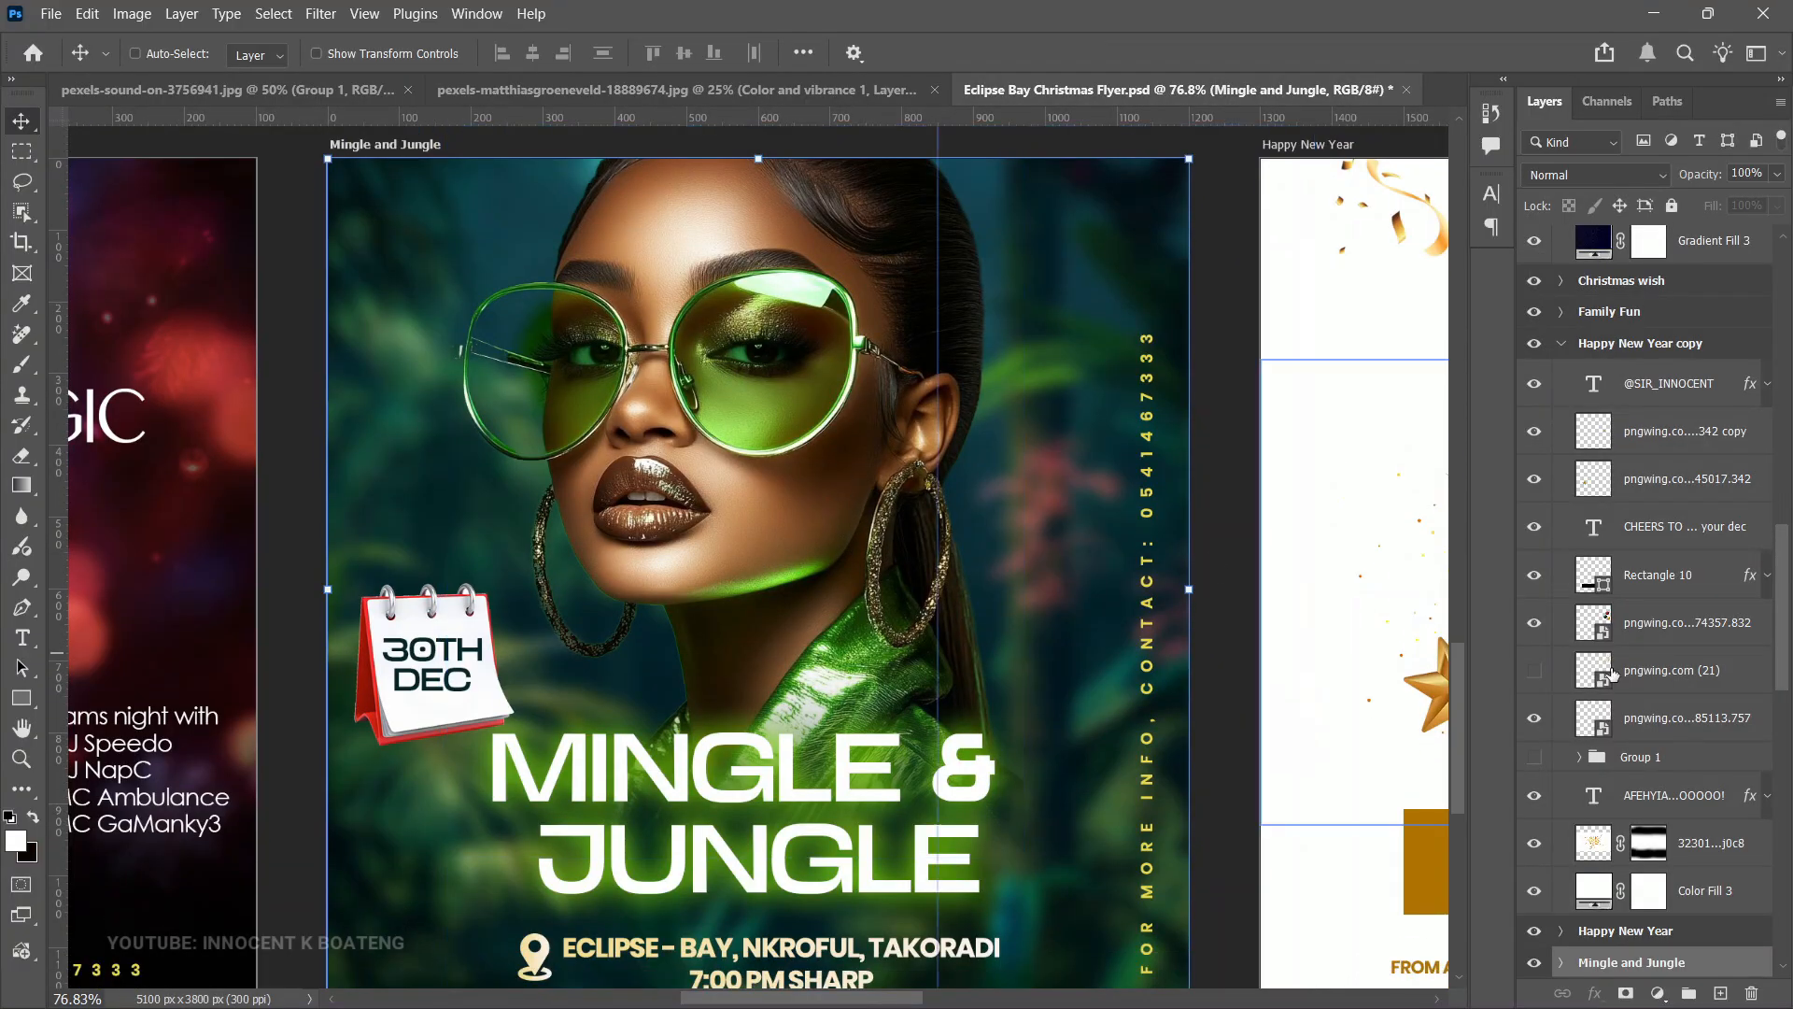
scroll(1680, 775, "down", 6)
left_click(1579, 805)
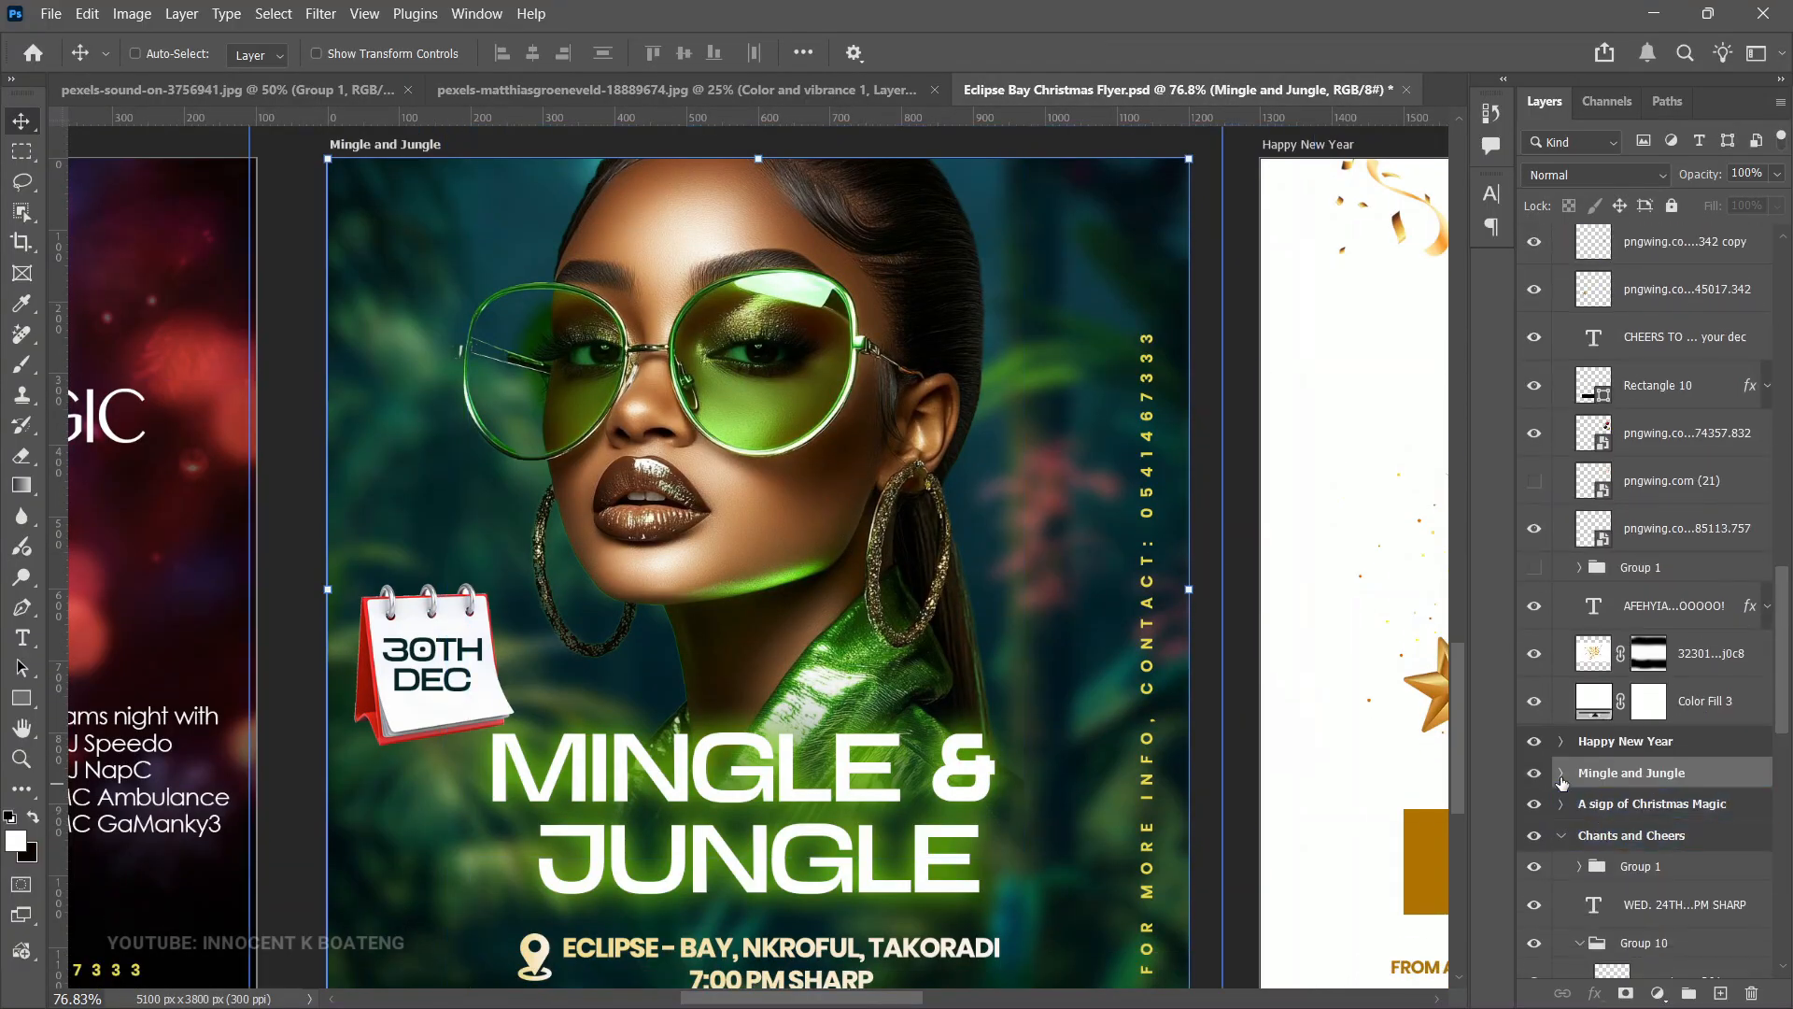
left_click(1560, 774)
left_click(1642, 810)
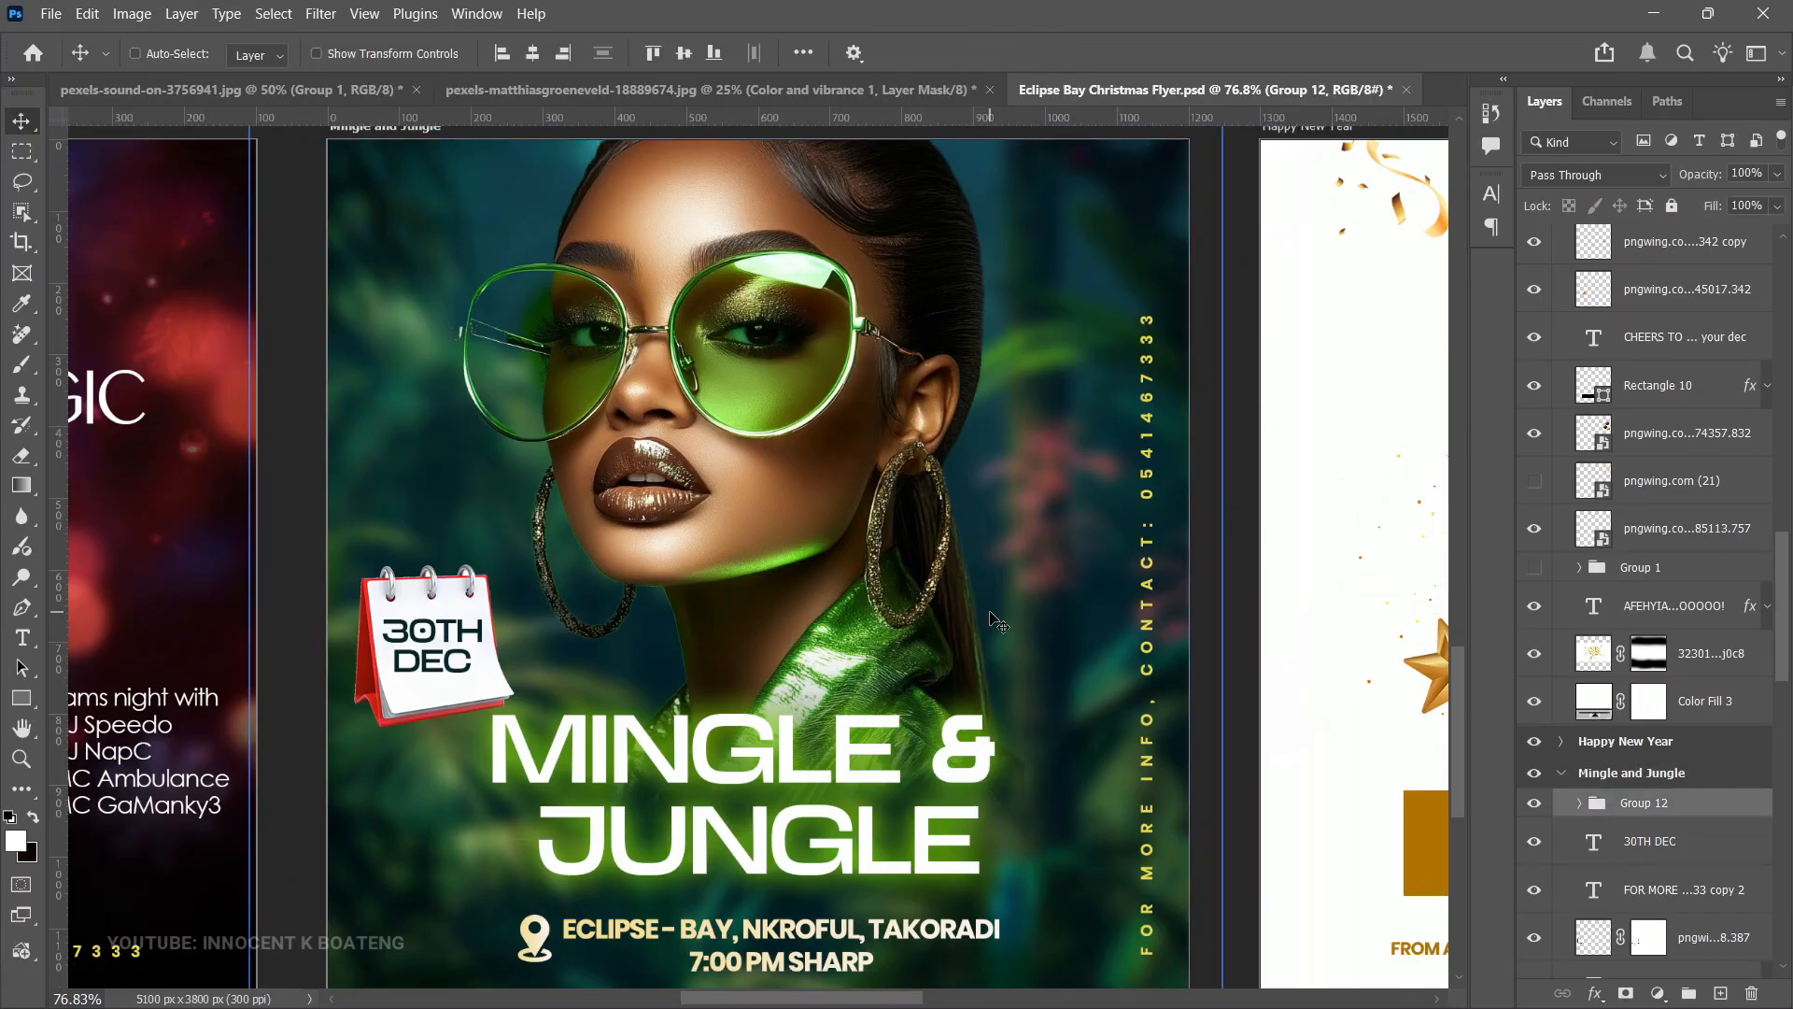
left_click(1650, 890)
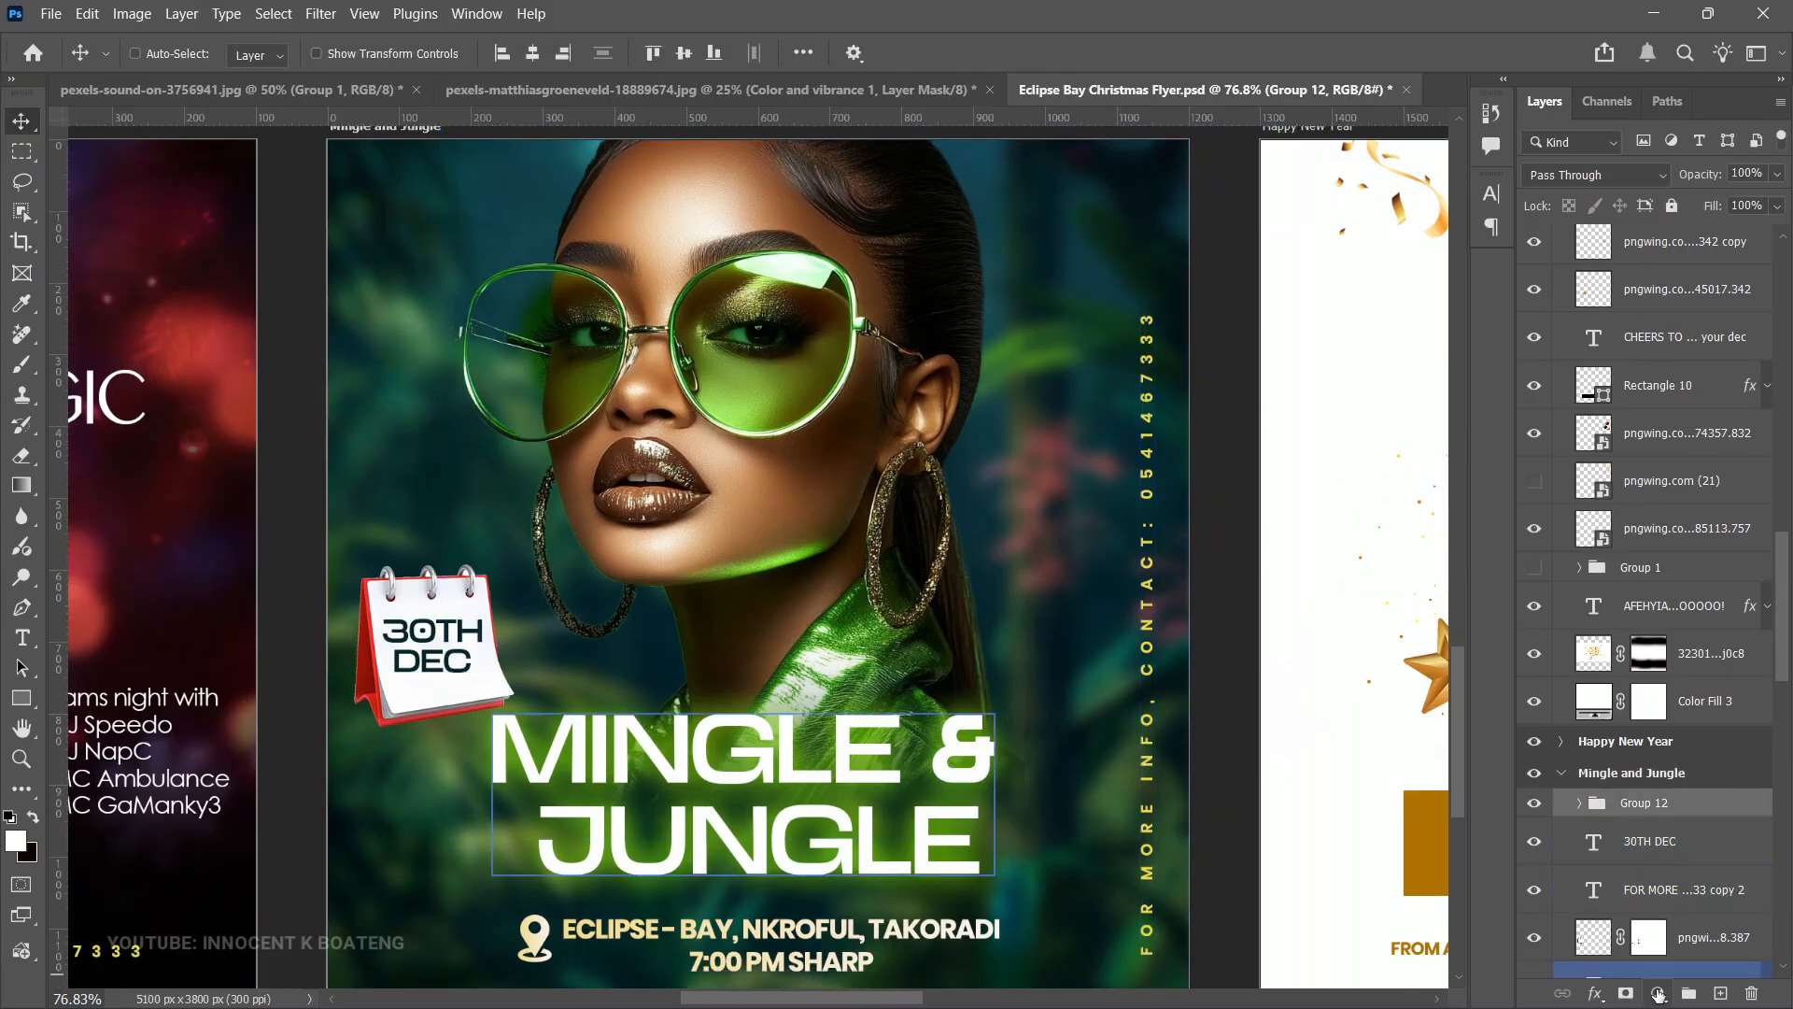
left_click(1658, 993)
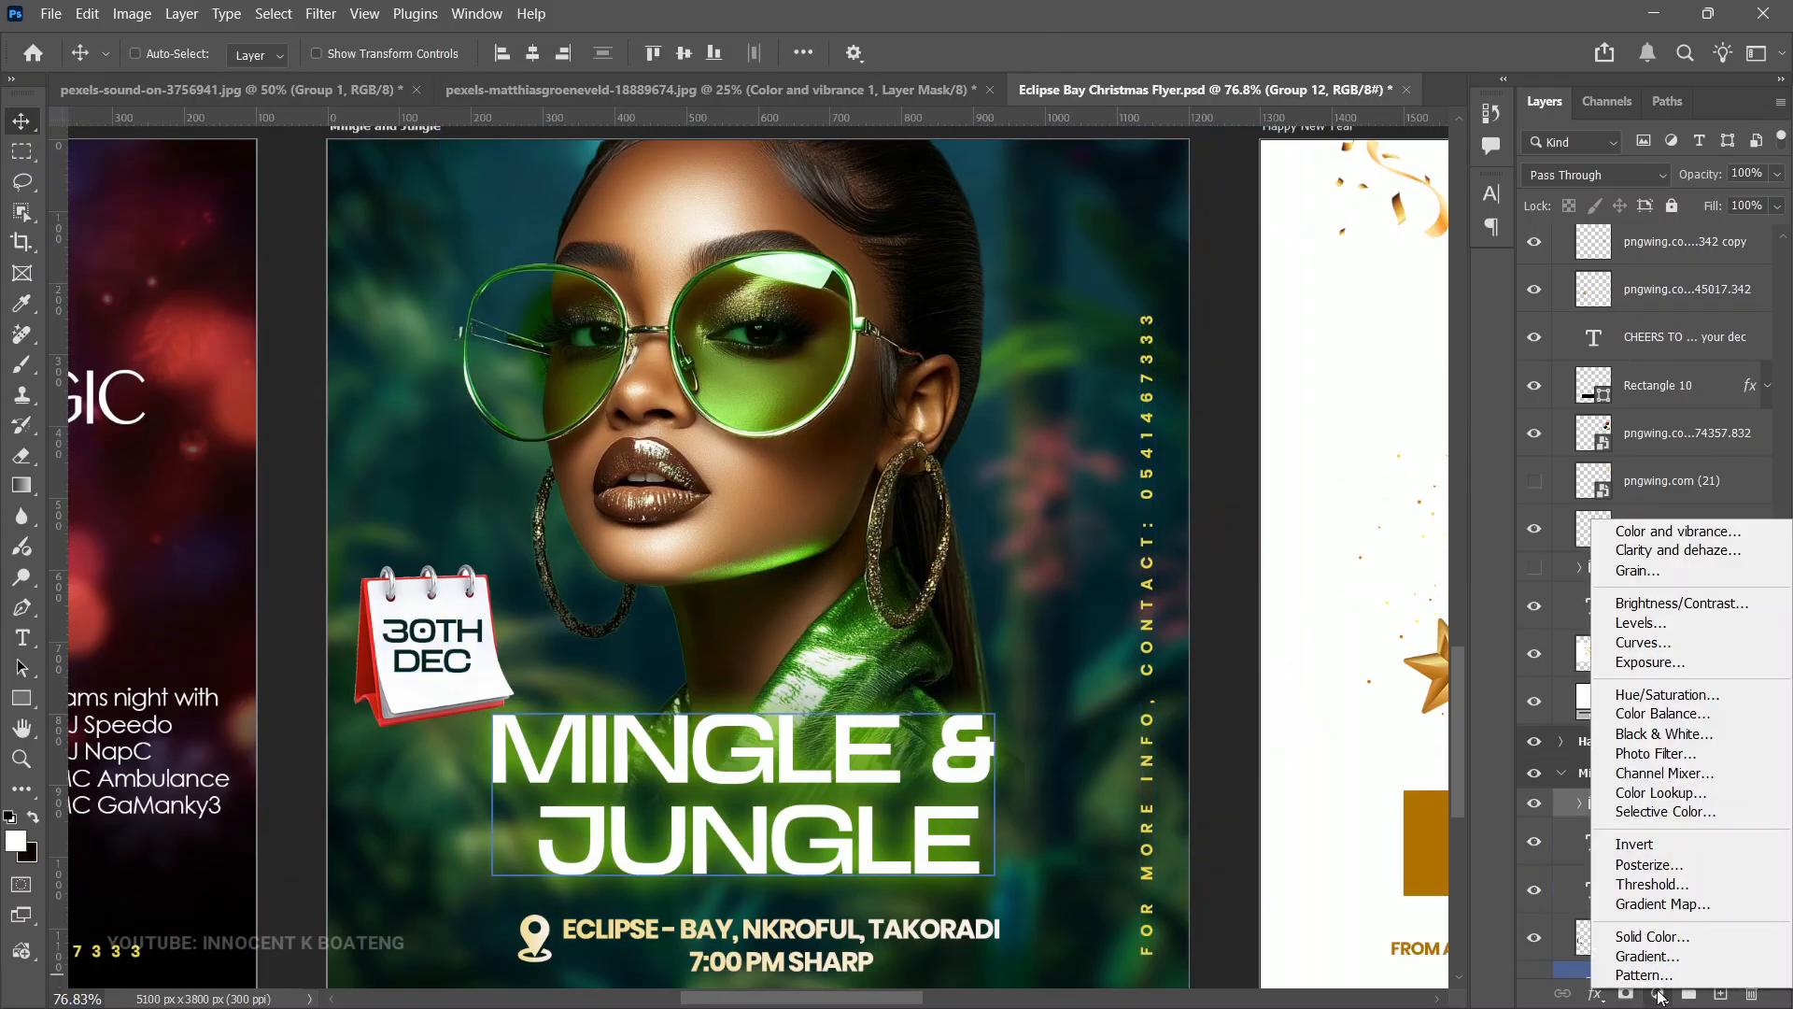
left_click(1679, 570)
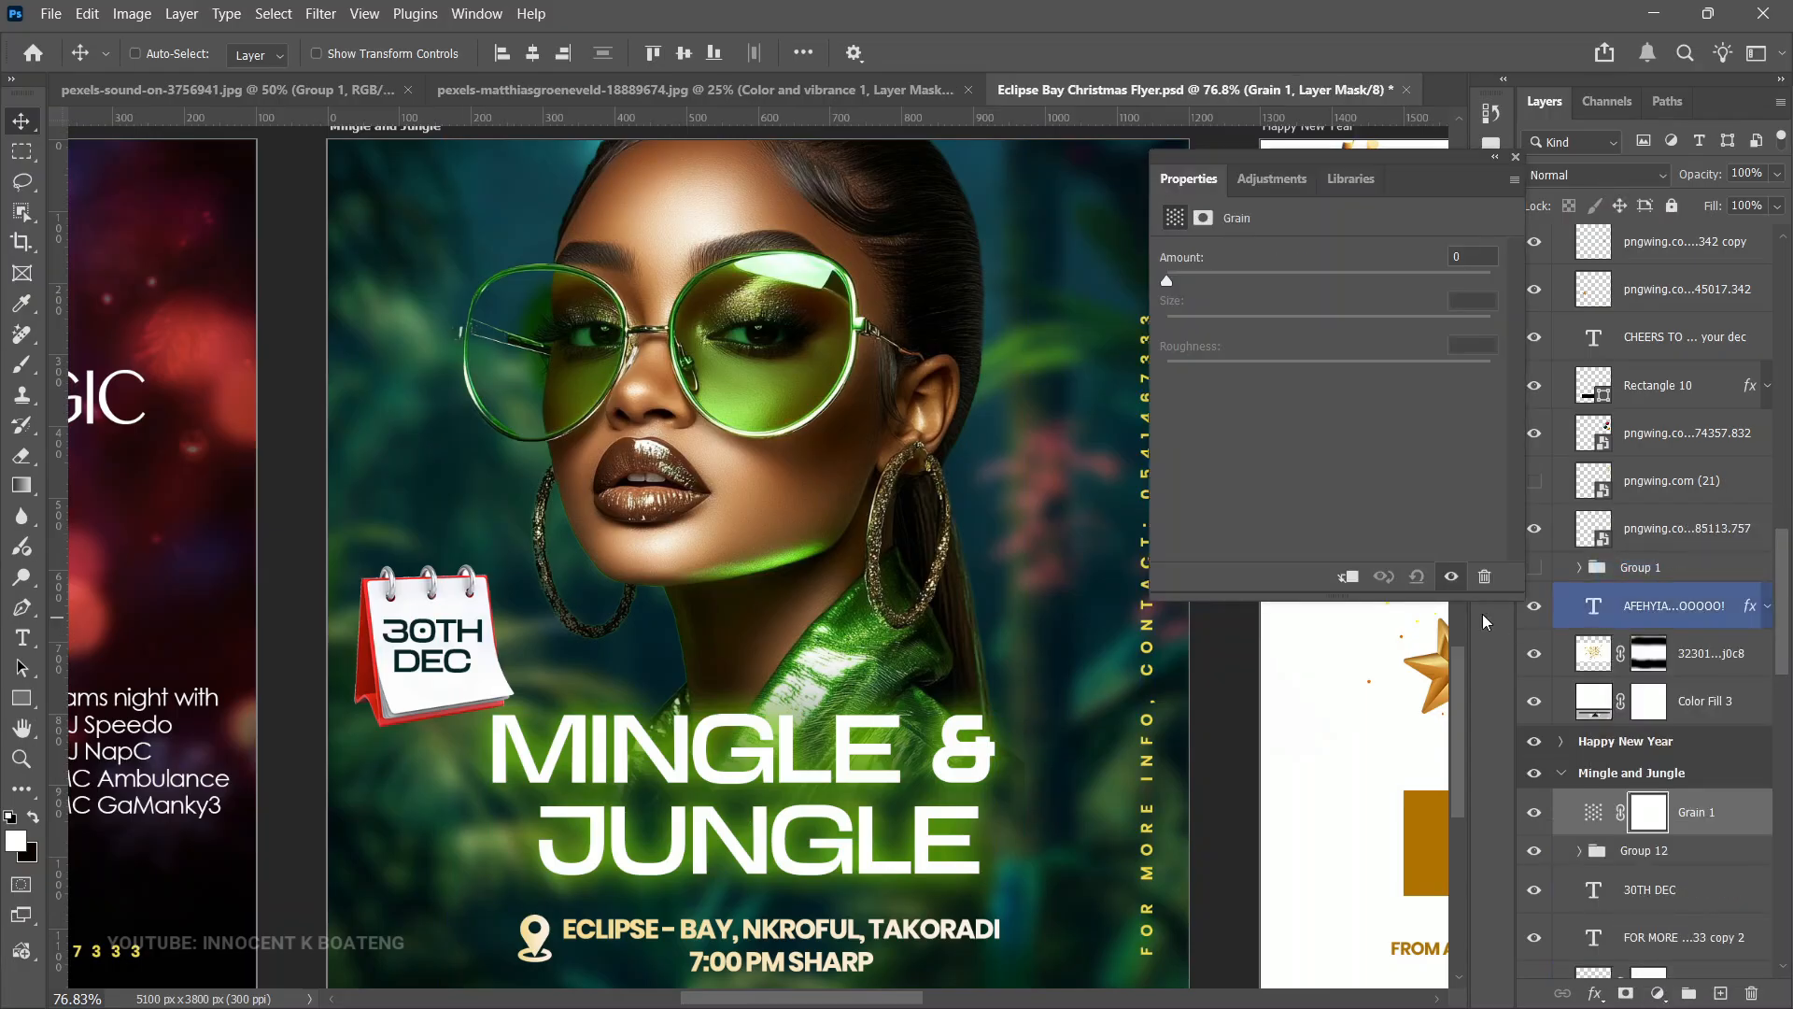
- Set the Grain's Amount to +17, Size to +35 and Roughness to +53
left_click_drag(1166, 277, 1216, 301)
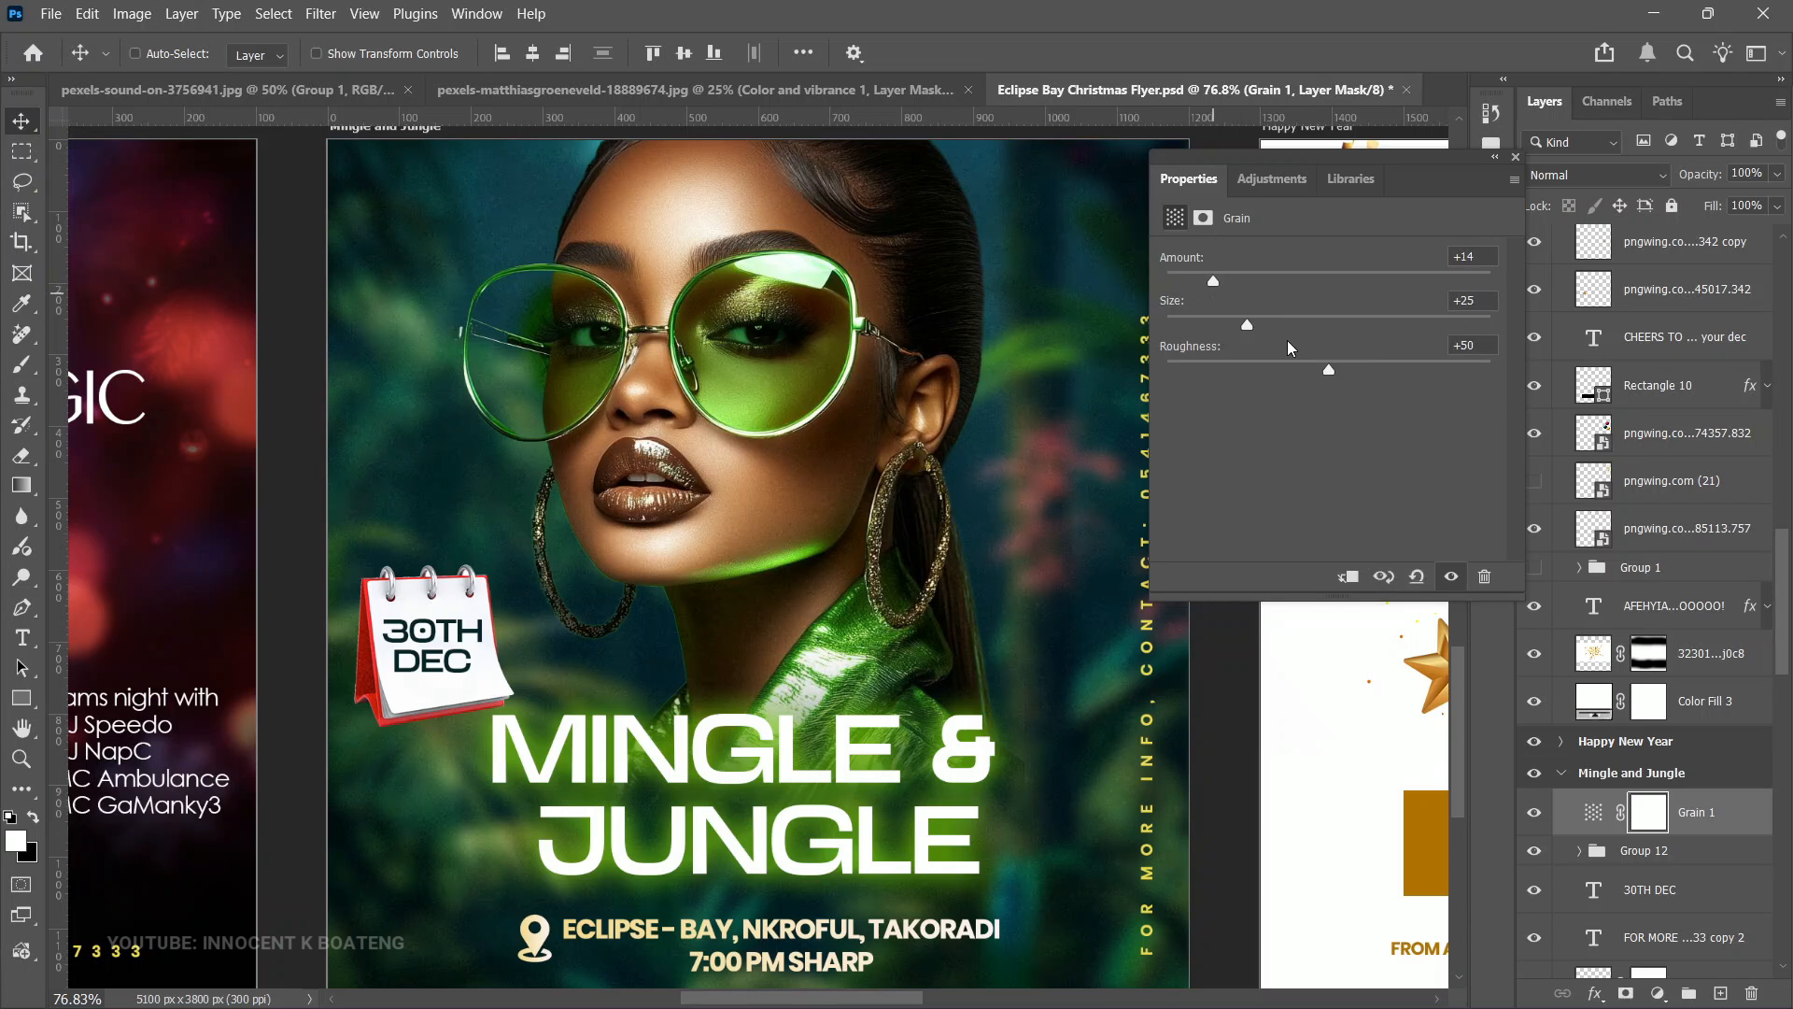
mouse_move(1330, 366)
left_mouse_down()
mouse_move(1394, 383)
mouse_move(1324, 378)
mouse_move(1389, 386)
mouse_move(1340, 383)
left_mouse_up()
left_click_drag(1247, 325, 1224, 295)
- Zoom in on the Mingle and Jungle flyer and toggle the Grain layer's visibility to compare
key("ctrl+plus")
left_click(1539, 822)
left_click(1539, 824)
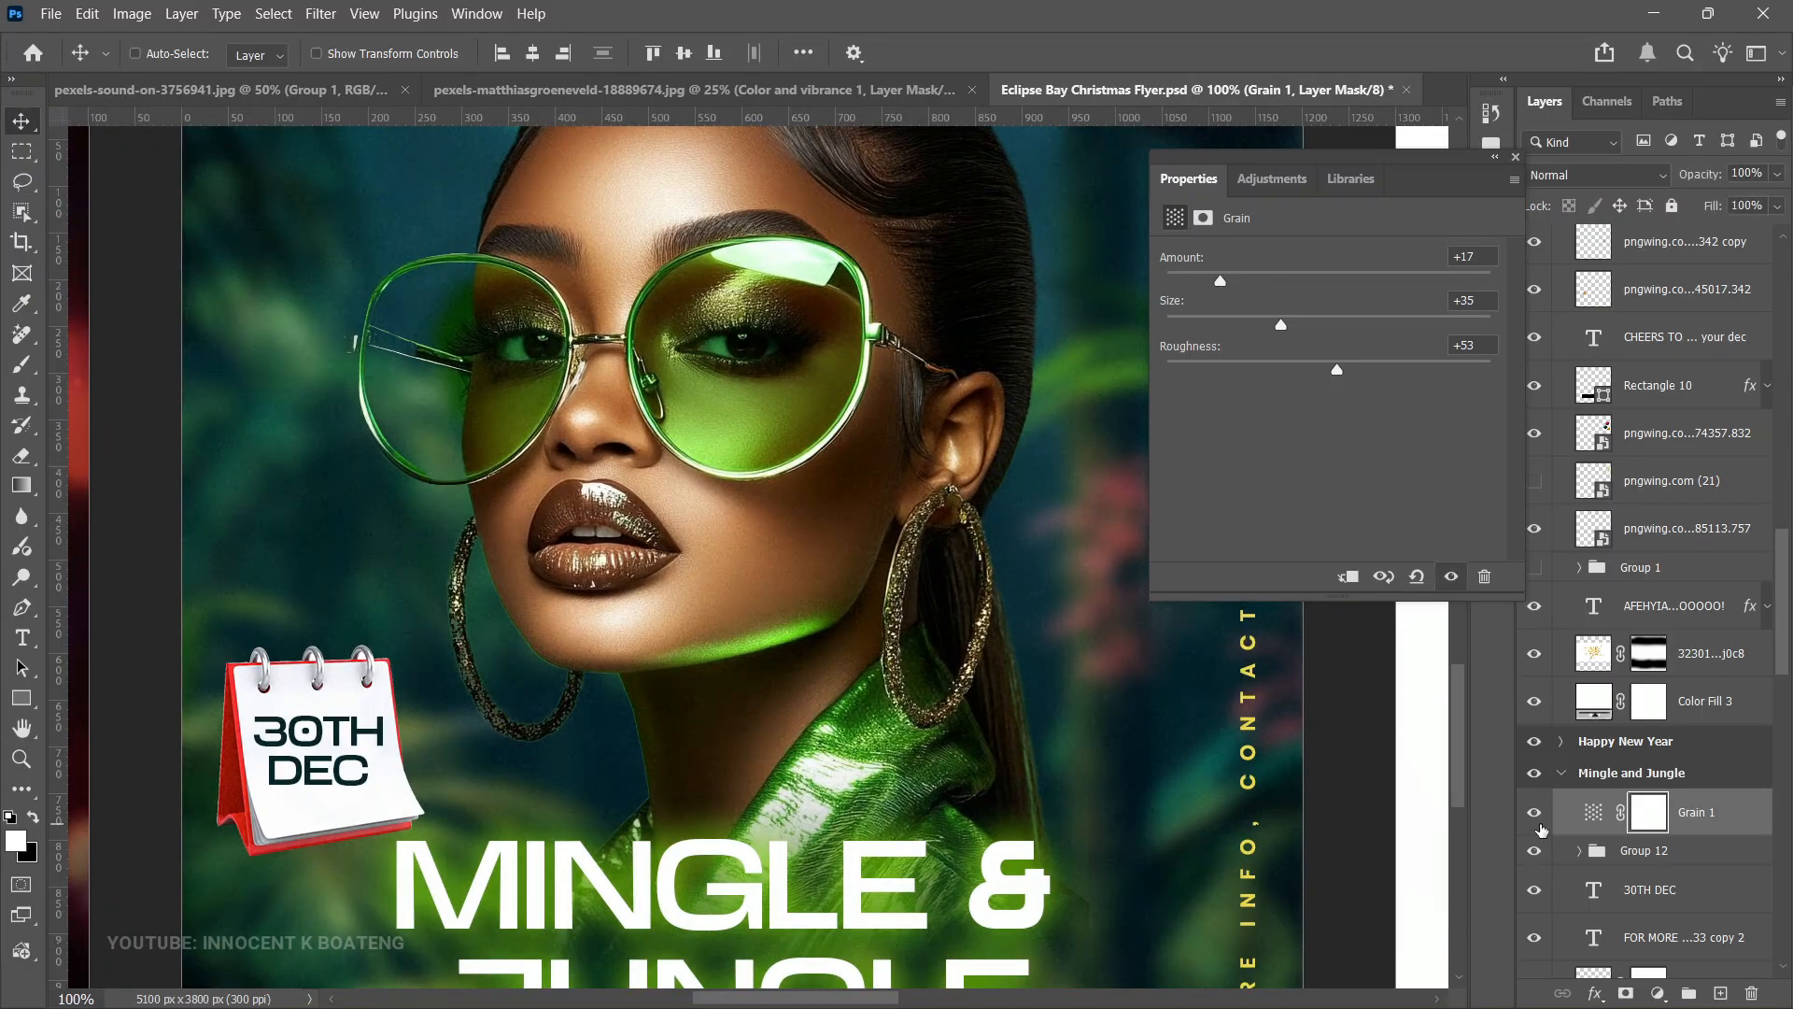
key("ctrl+0")
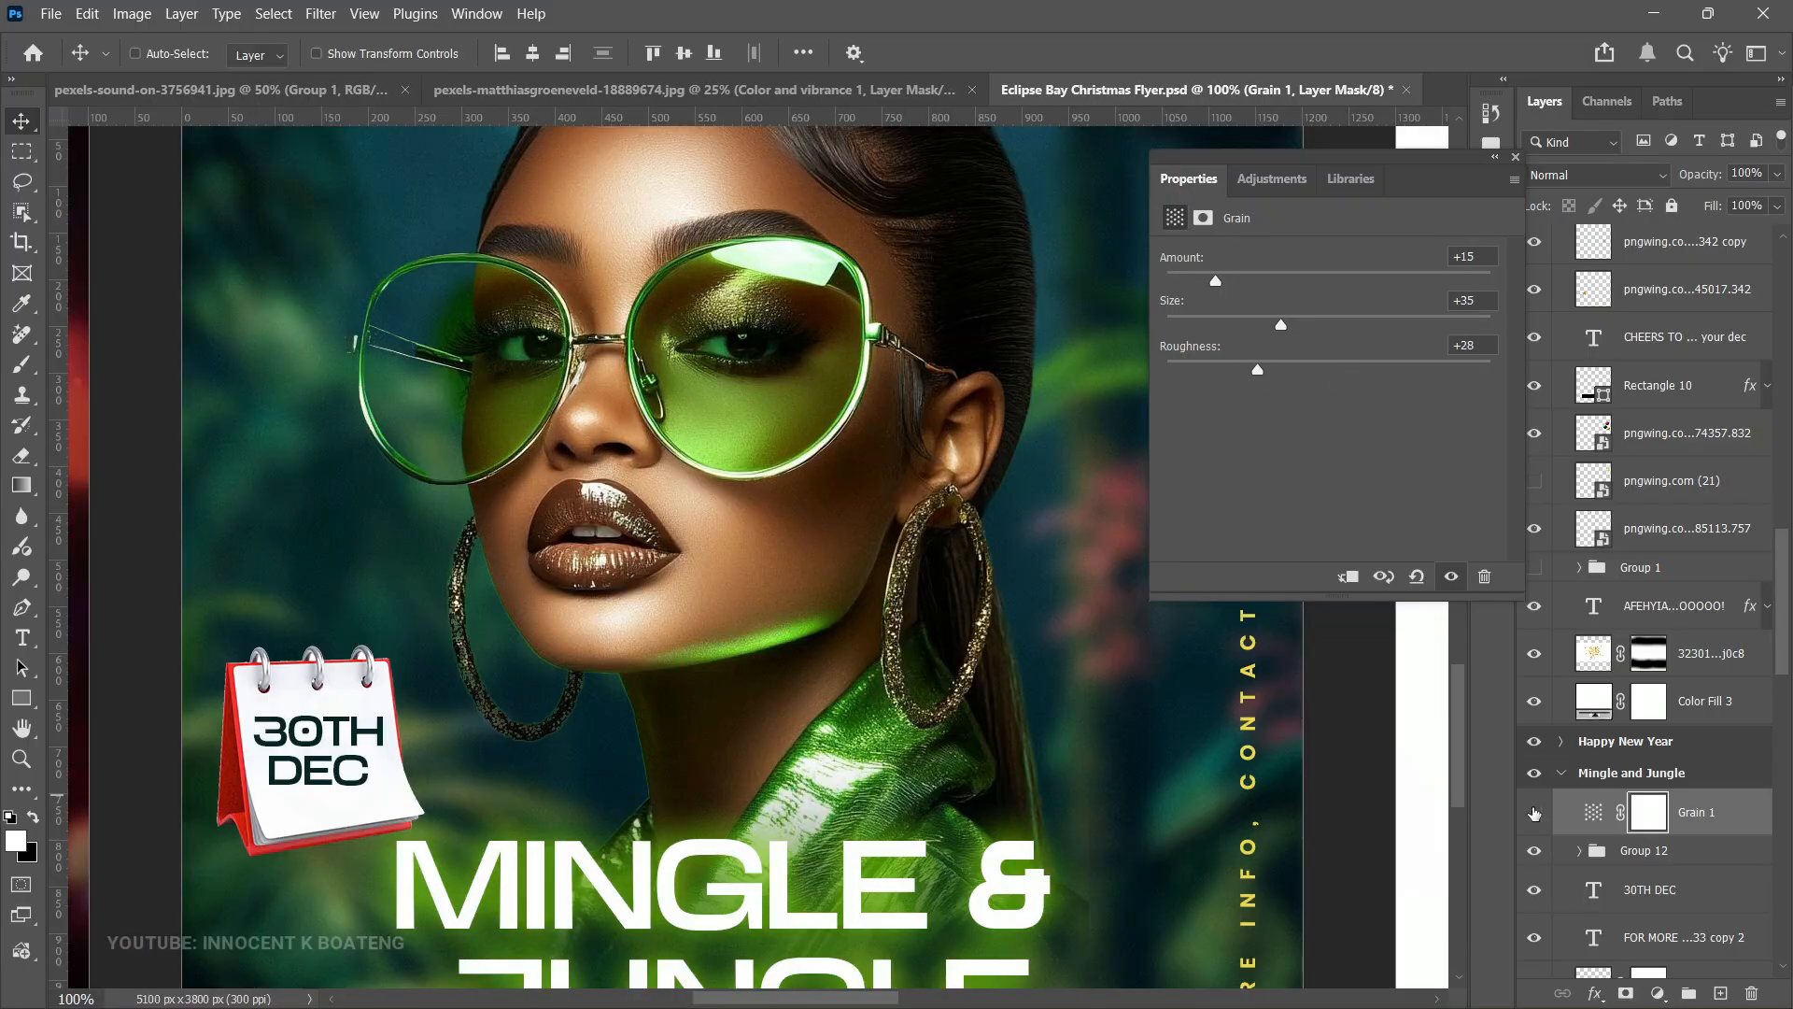
left_click(1535, 813)
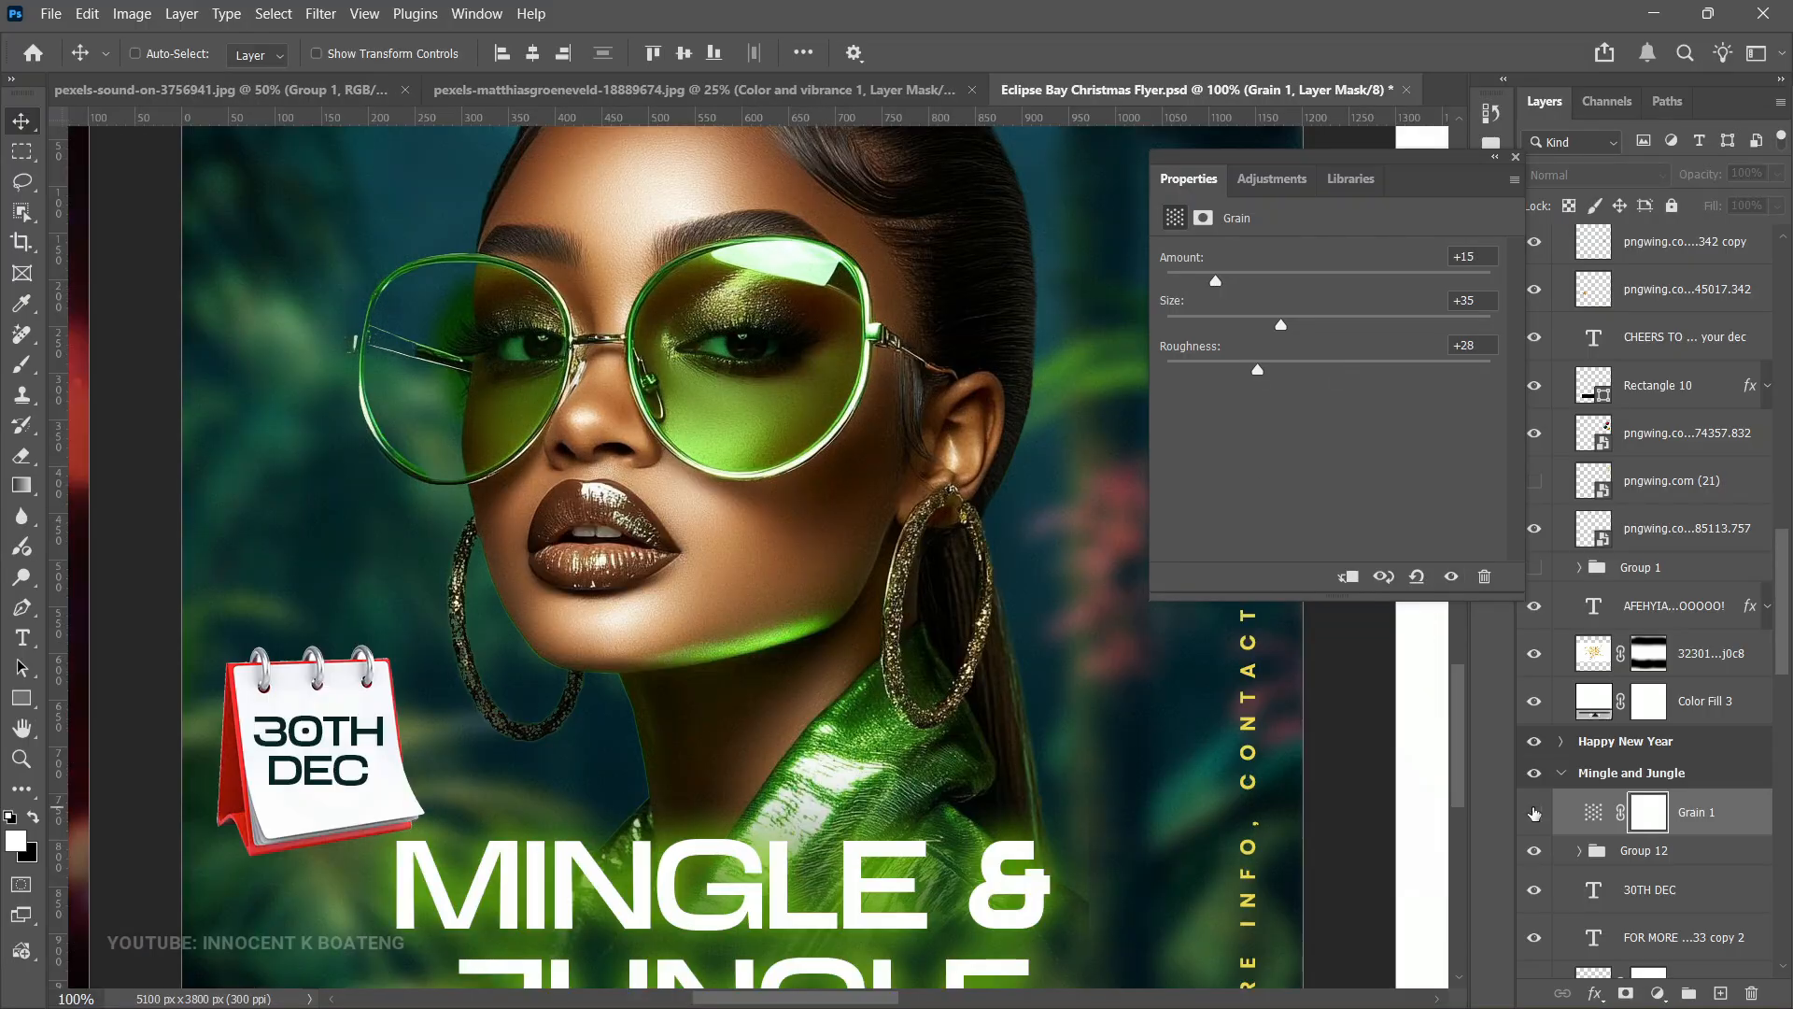
- Add a Grain adjustment layer to the Rep your Jersey flyer and set its Amount to +10
left_click(1199, 801, "alt")
left_click(1200, 800, "alt")
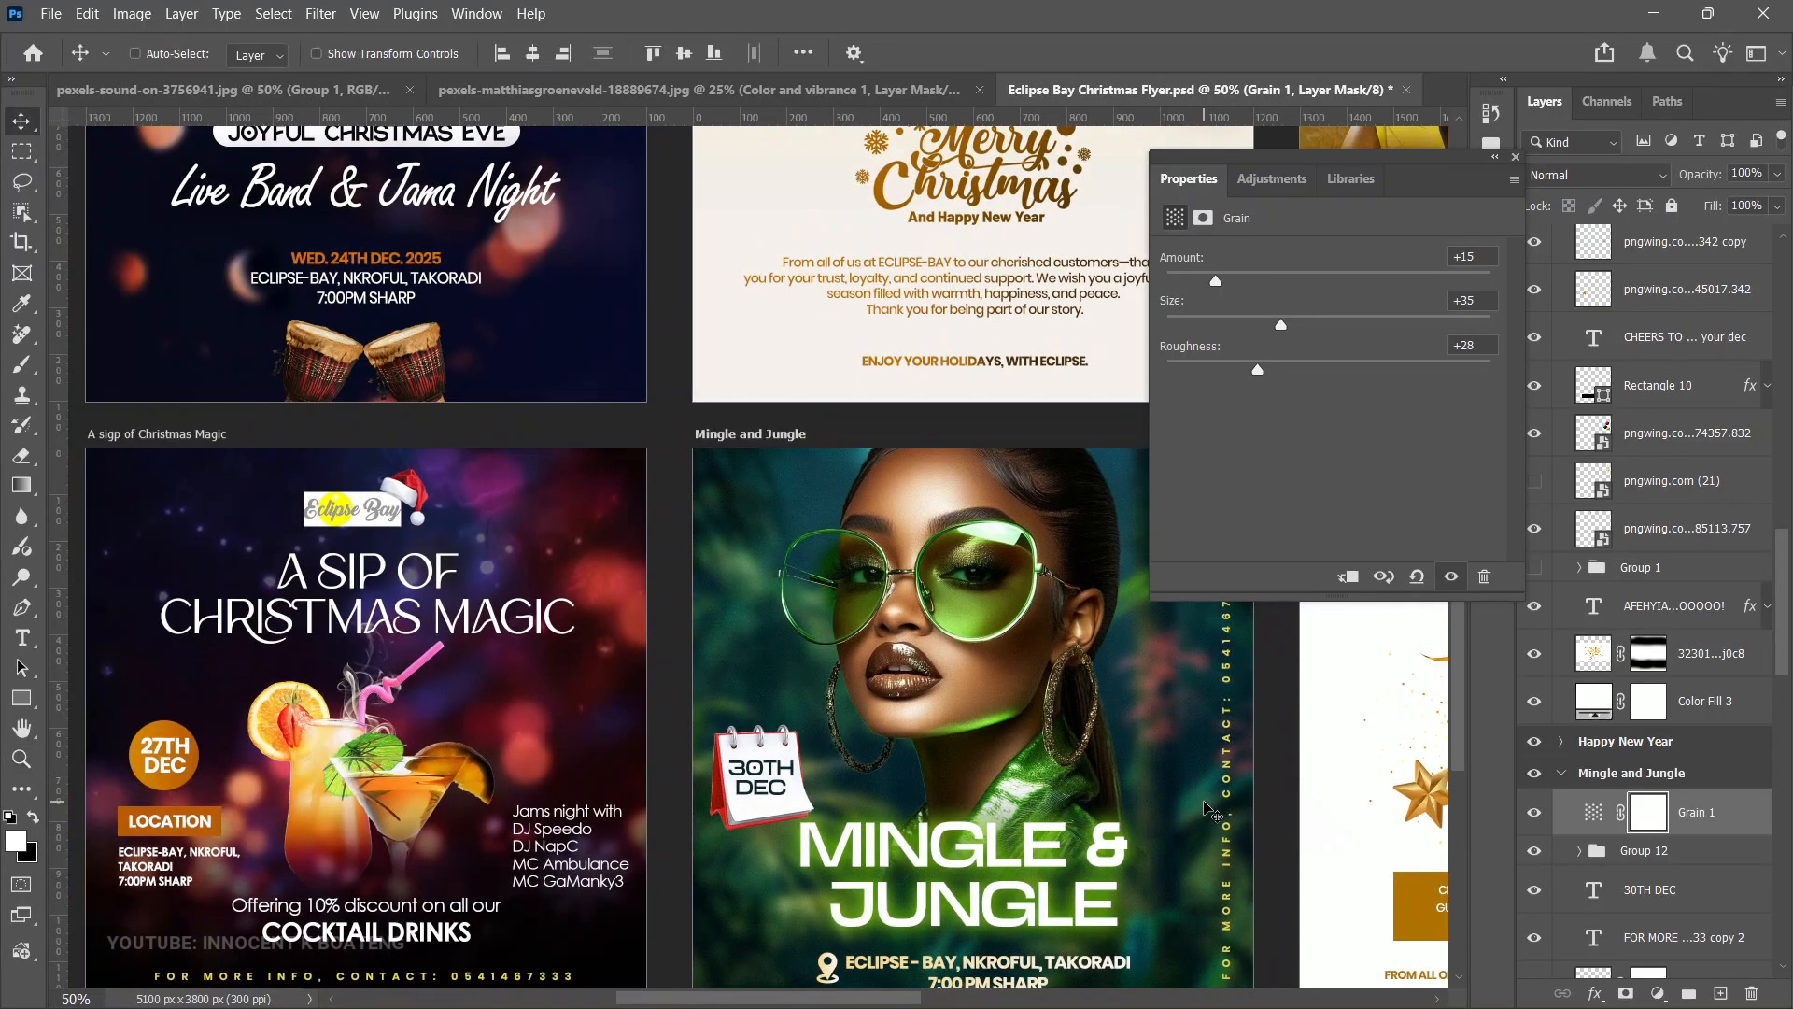
left_click_drag(1196, 799, 1075, 671)
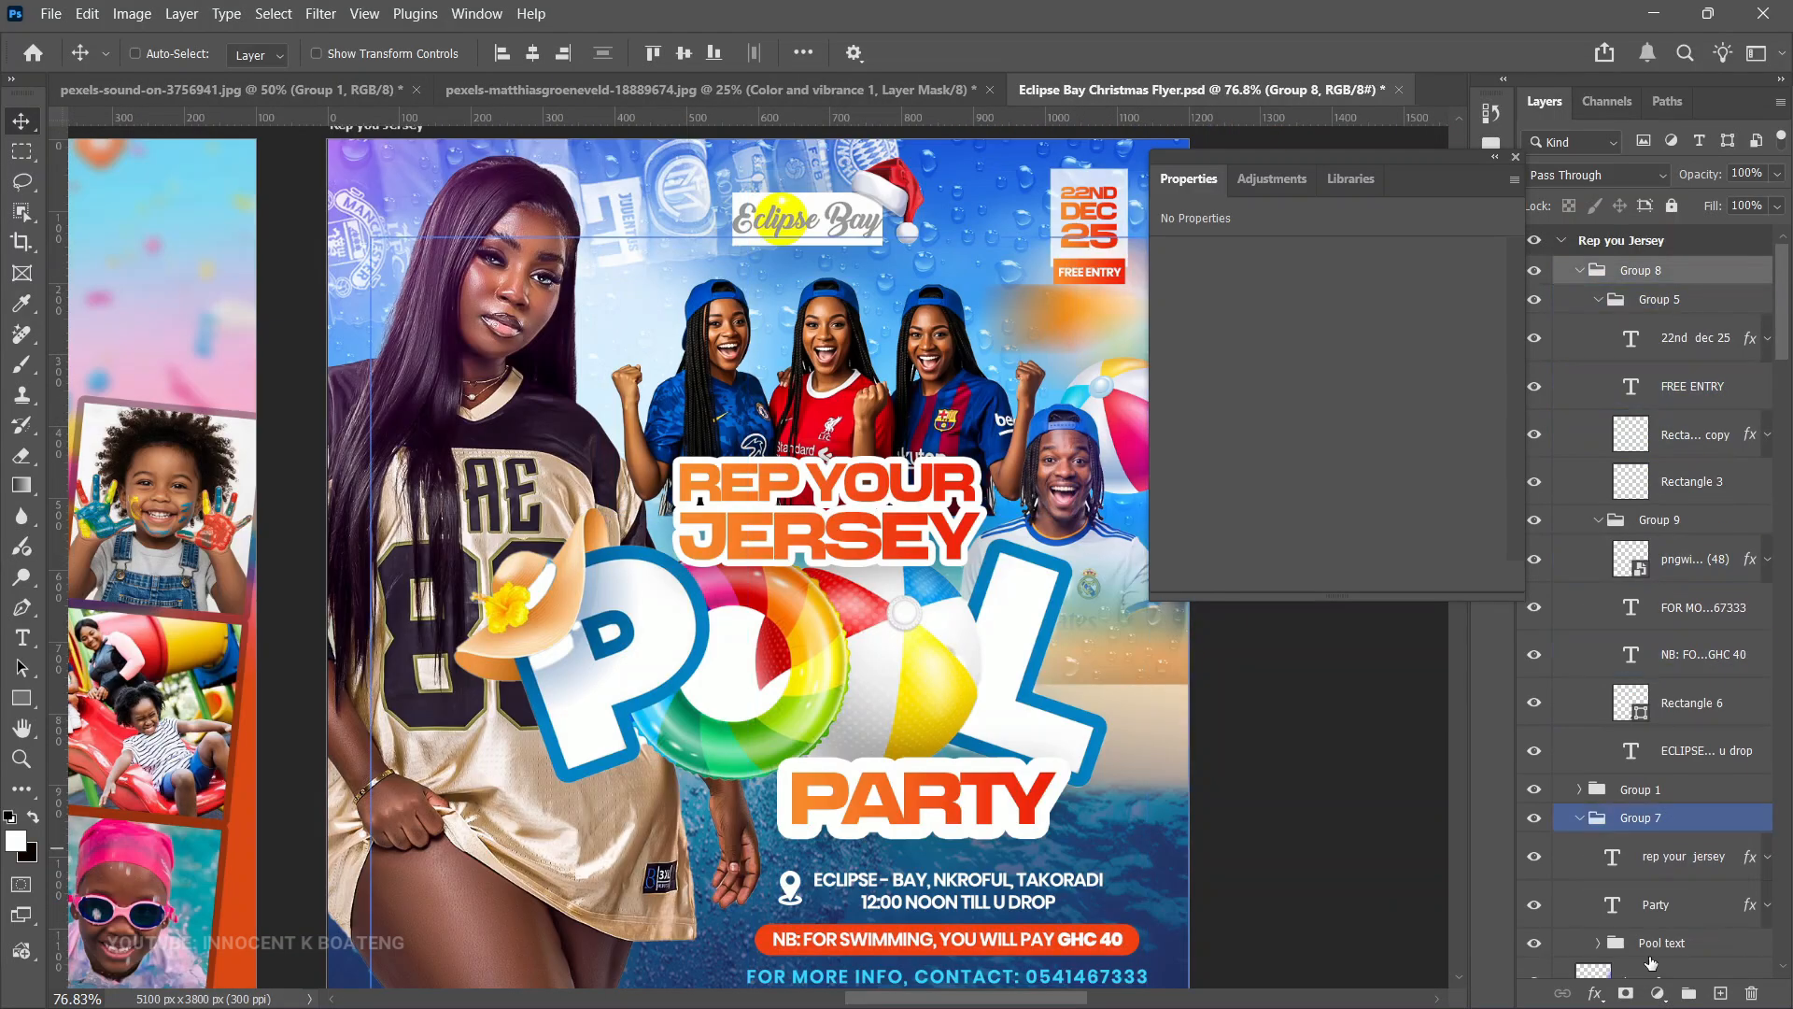
left_click(1659, 993)
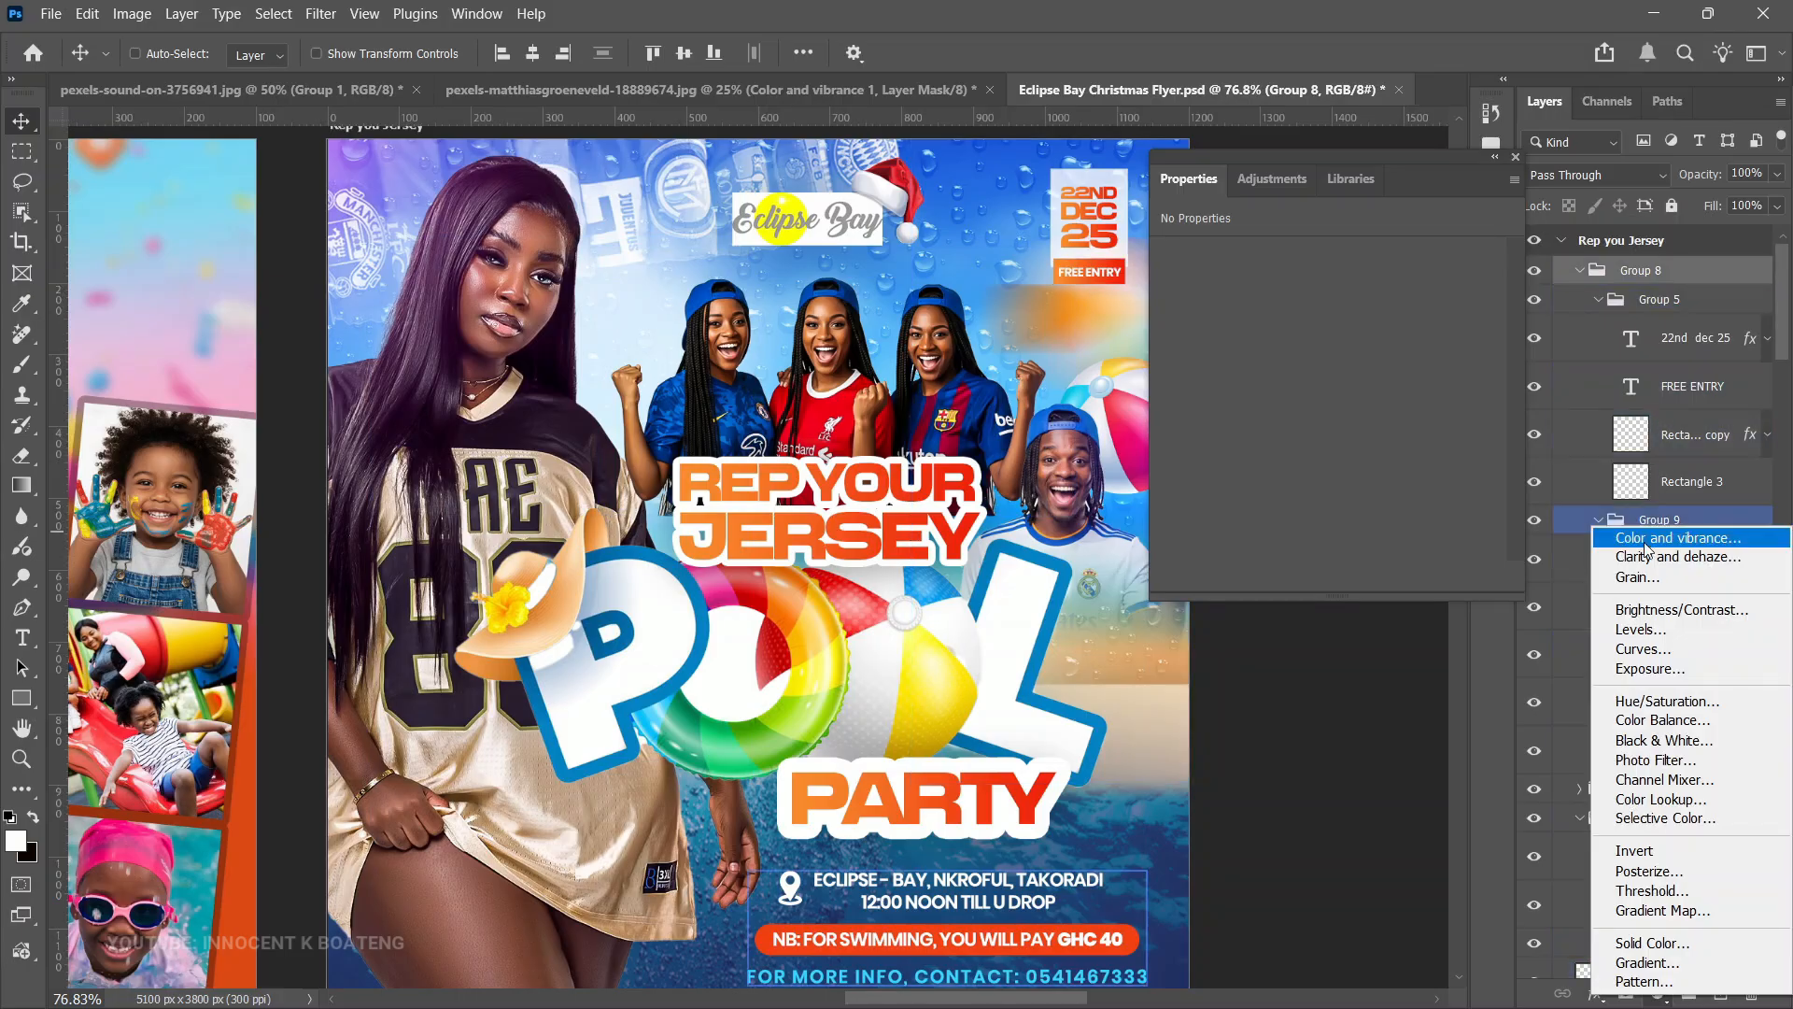
left_click(1637, 576)
left_click_drag(1166, 277, 1200, 284)
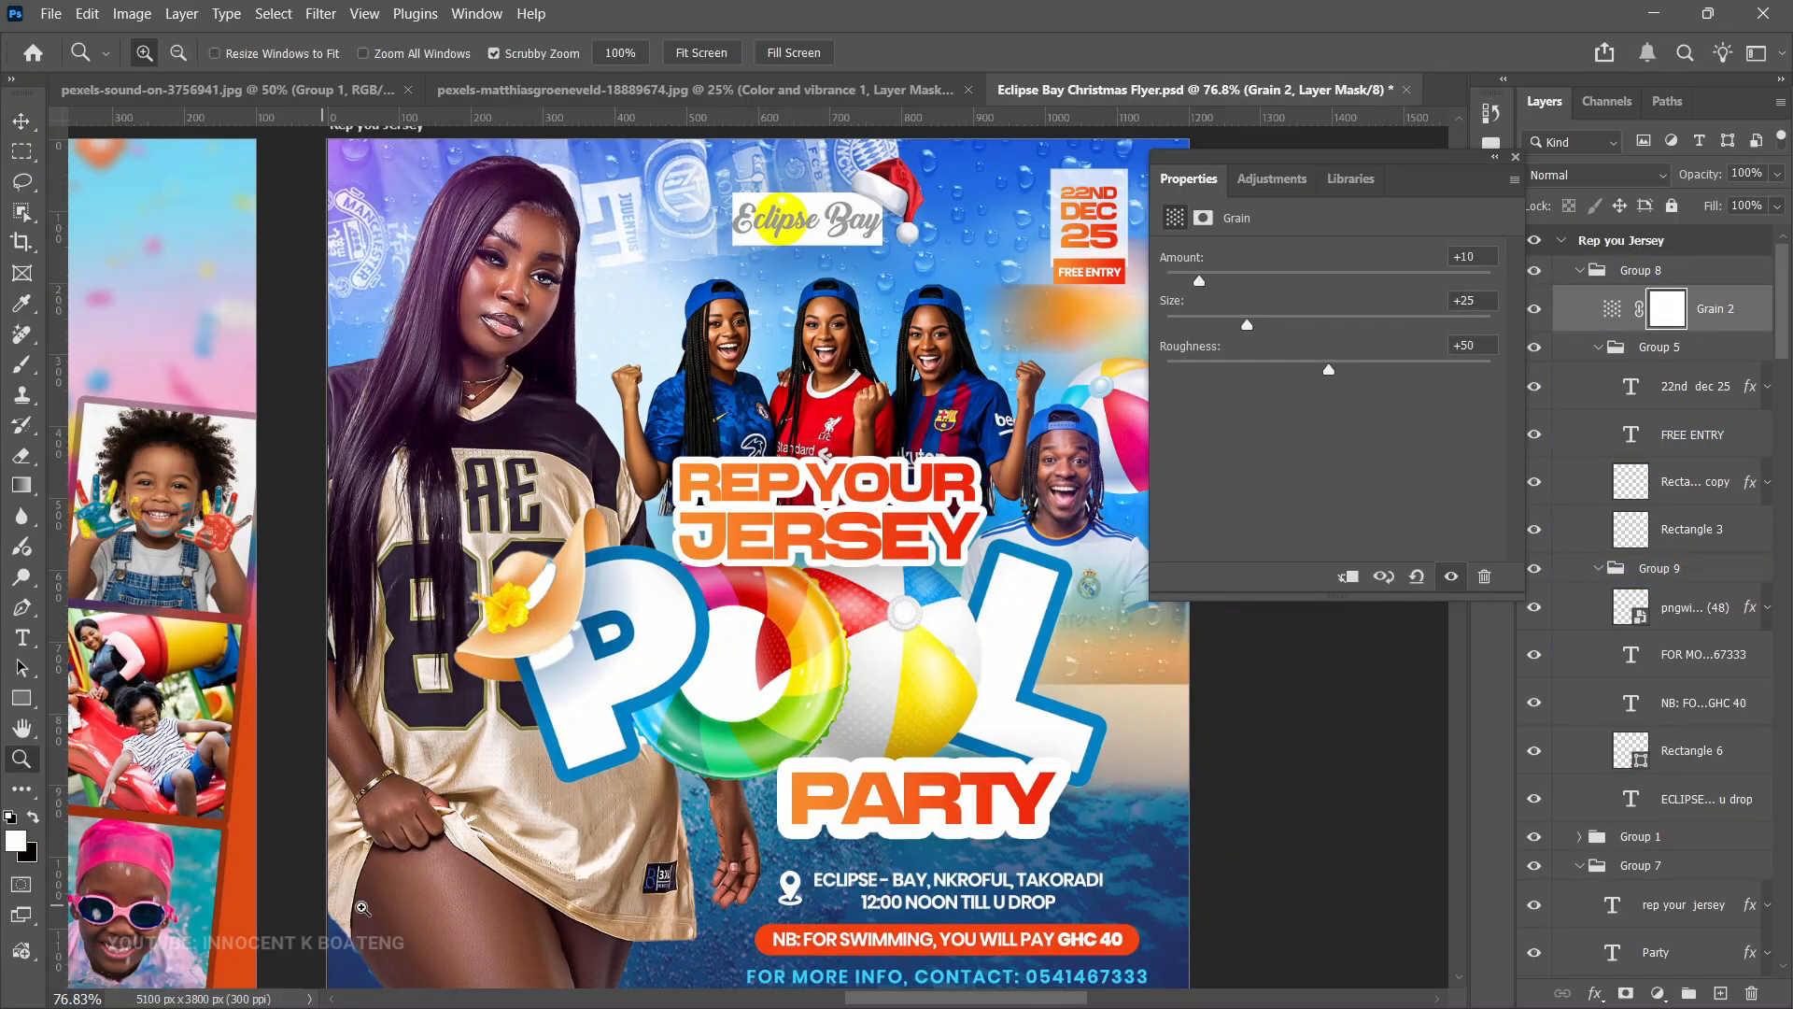
- Zoom in on the jersey and toggle the Grain 2 layer's visibility to compare before and after
left_click(507, 962, "ctrl")
left_click(508, 963, "ctrl")
left_click_drag(507, 963, 615, 893)
left_click(1535, 309)
left_click(1535, 309)
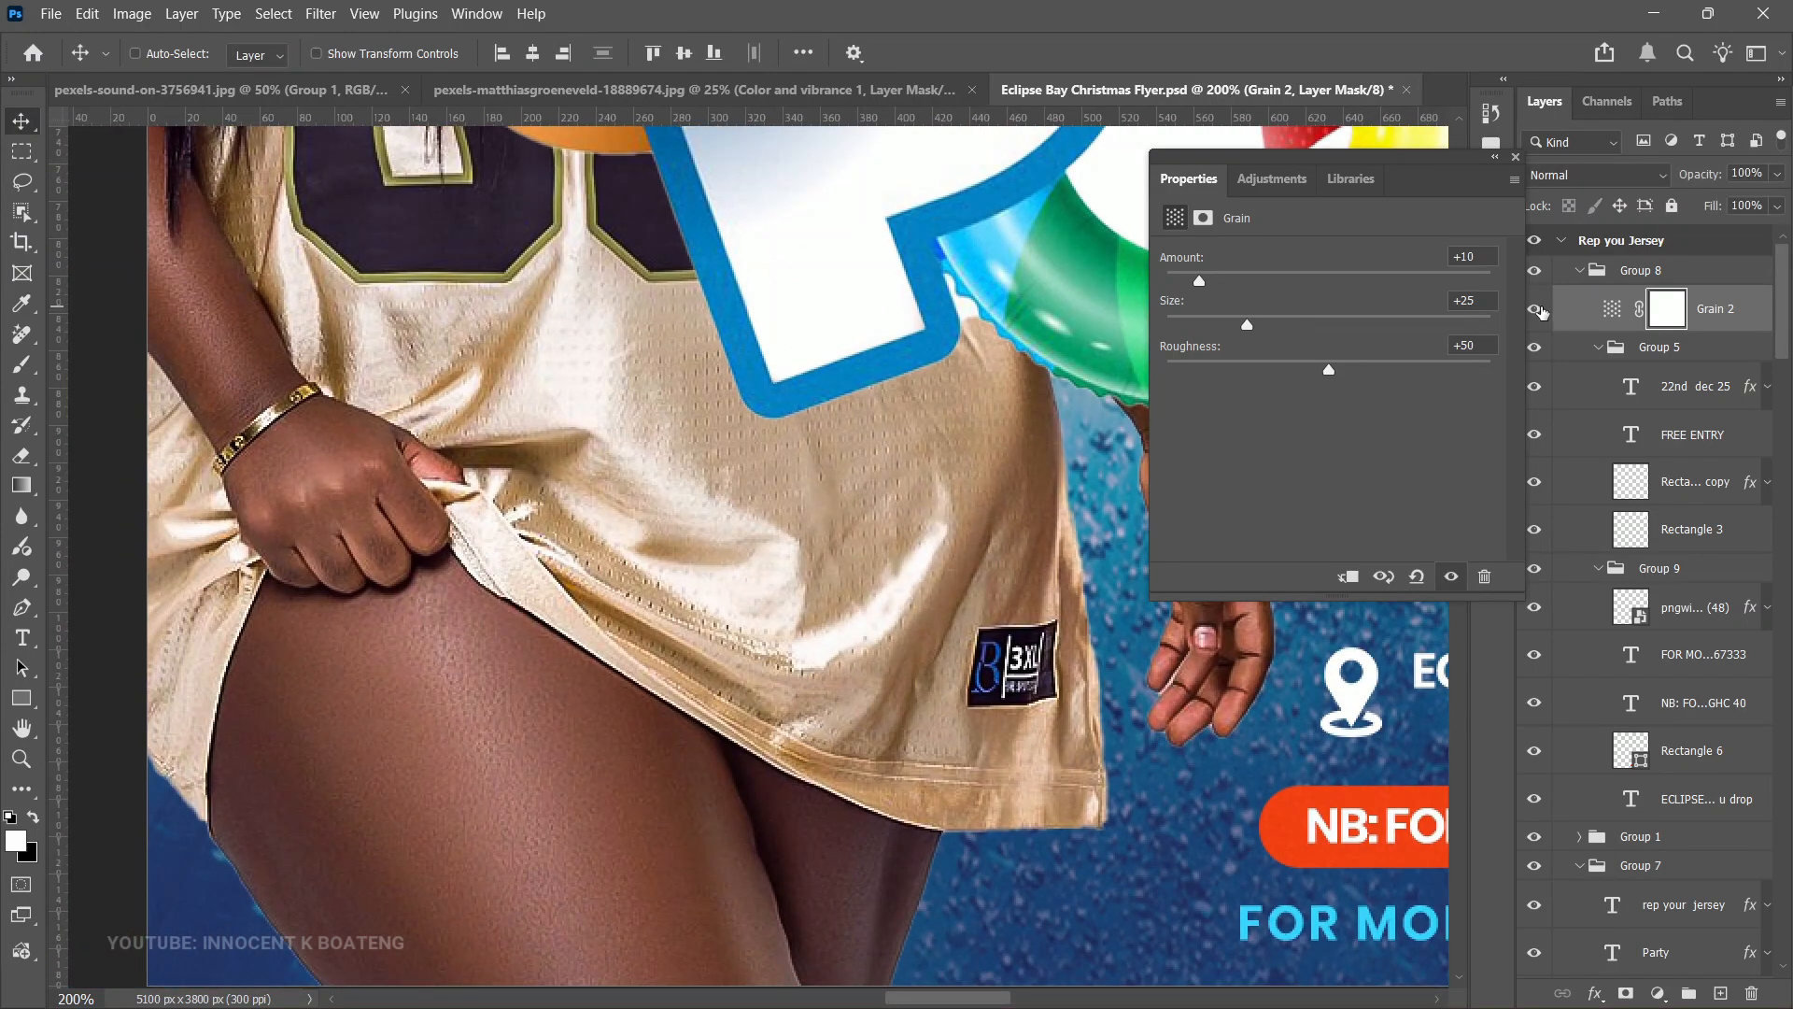
left_click(844, 768, "alt")
left_click(844, 768, "alt")
left_click_drag(1072, 672, 908, 714)
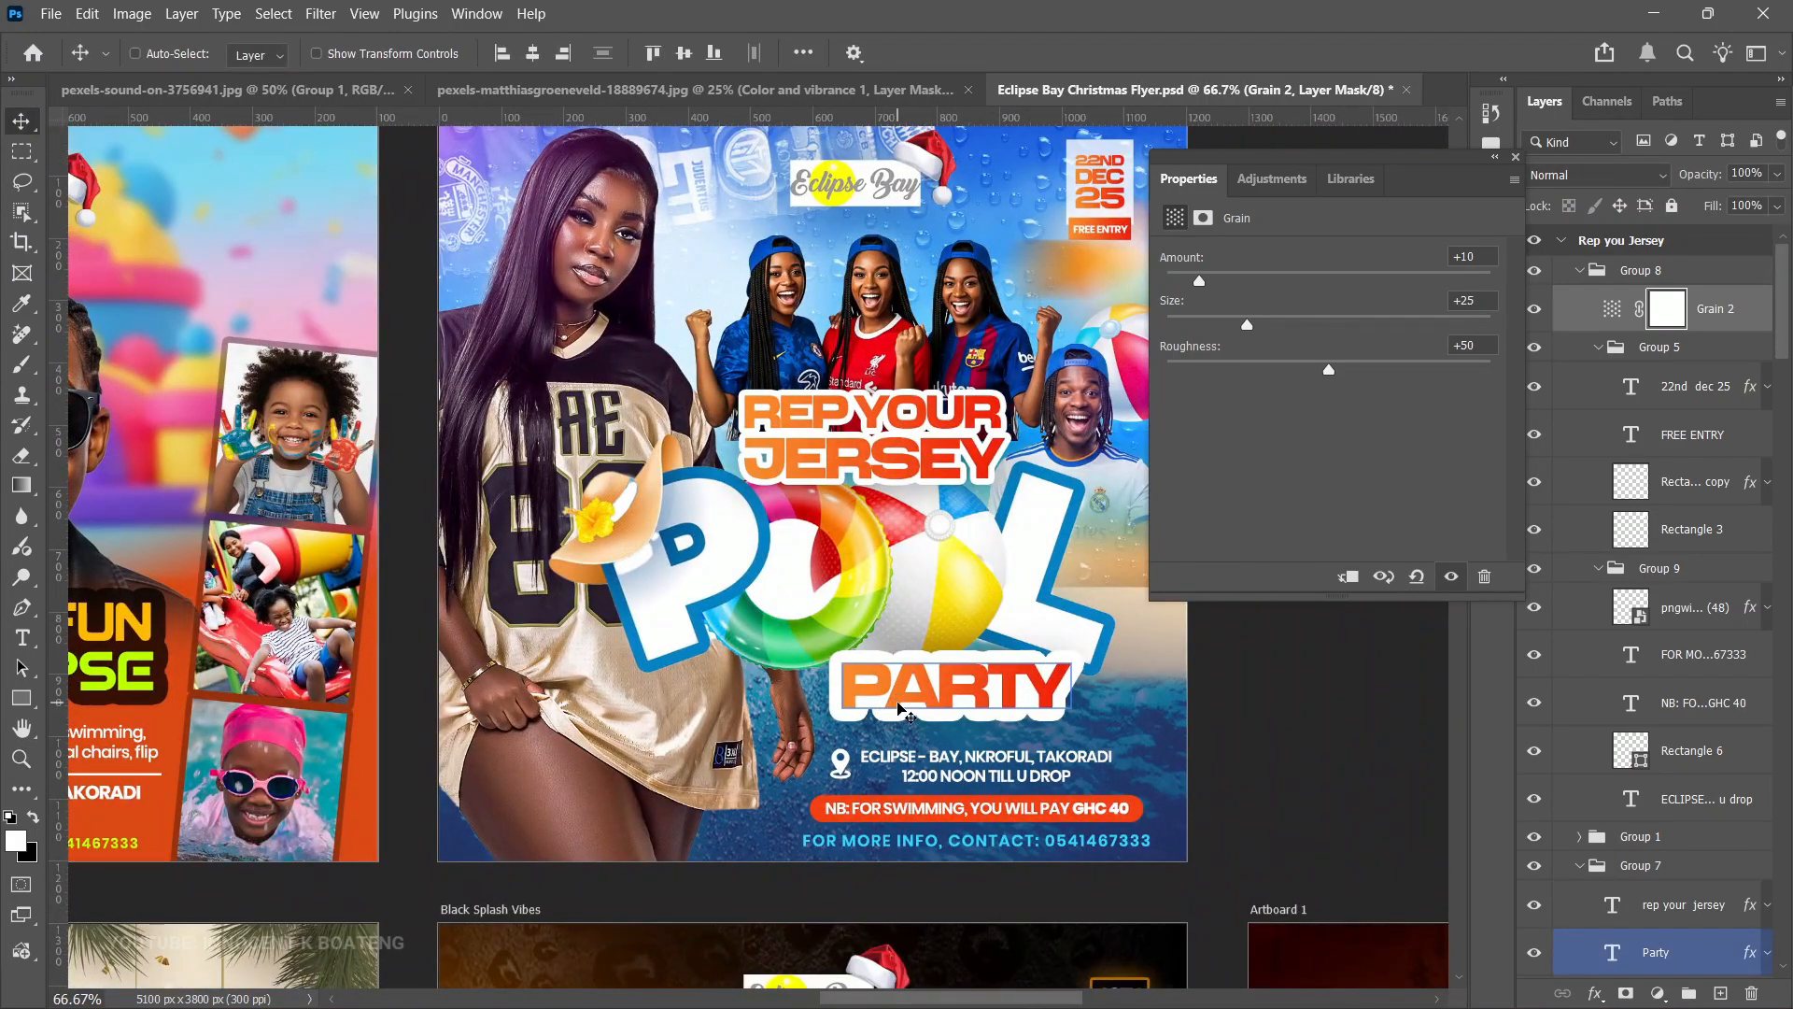
key("ctrl+0")
- Zoom in again on the jersey's hem, toggle Grain 2 off and on, and return to the full flyer view
left_click(525, 921, "ctrl")
left_click(503, 920, "ctrl")
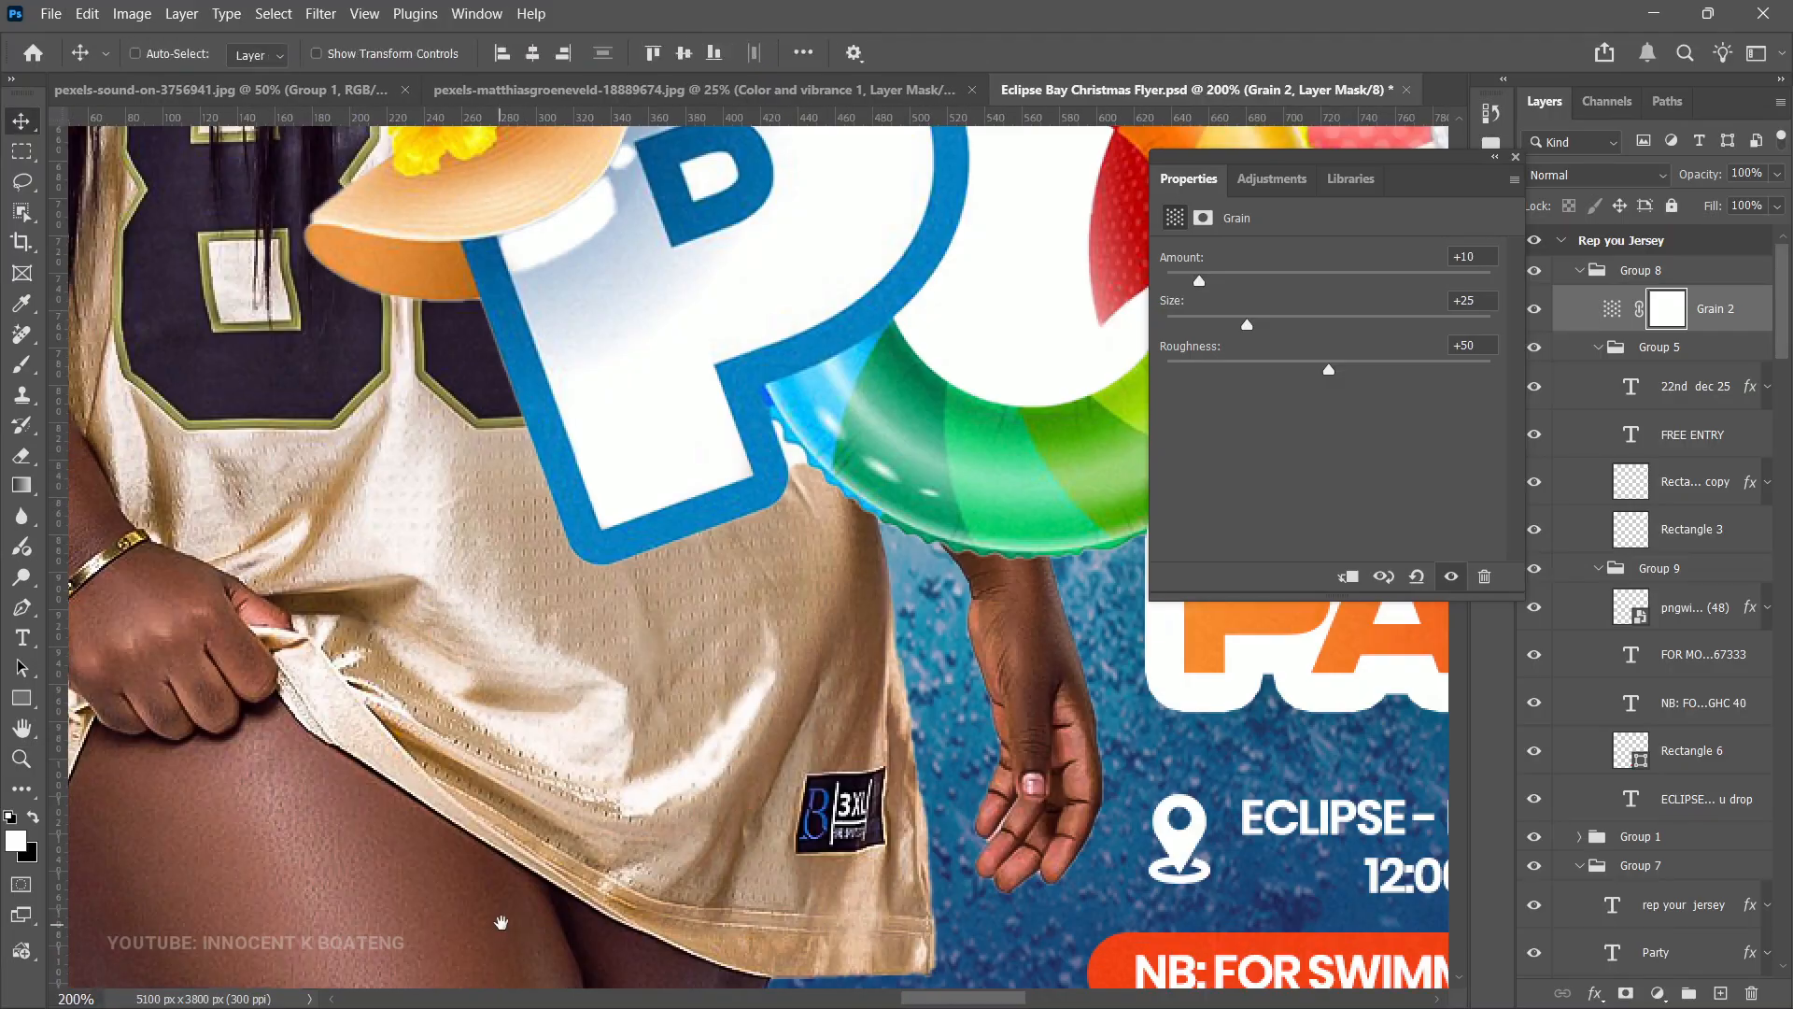
left_click_drag(504, 919, 690, 754)
left_click(1539, 309)
left_click(1539, 309)
left_click(910, 761, "ctrl+alt")
left_click(911, 761, "ctrl+alt")
left_click_drag(1121, 603, 1020, 653)
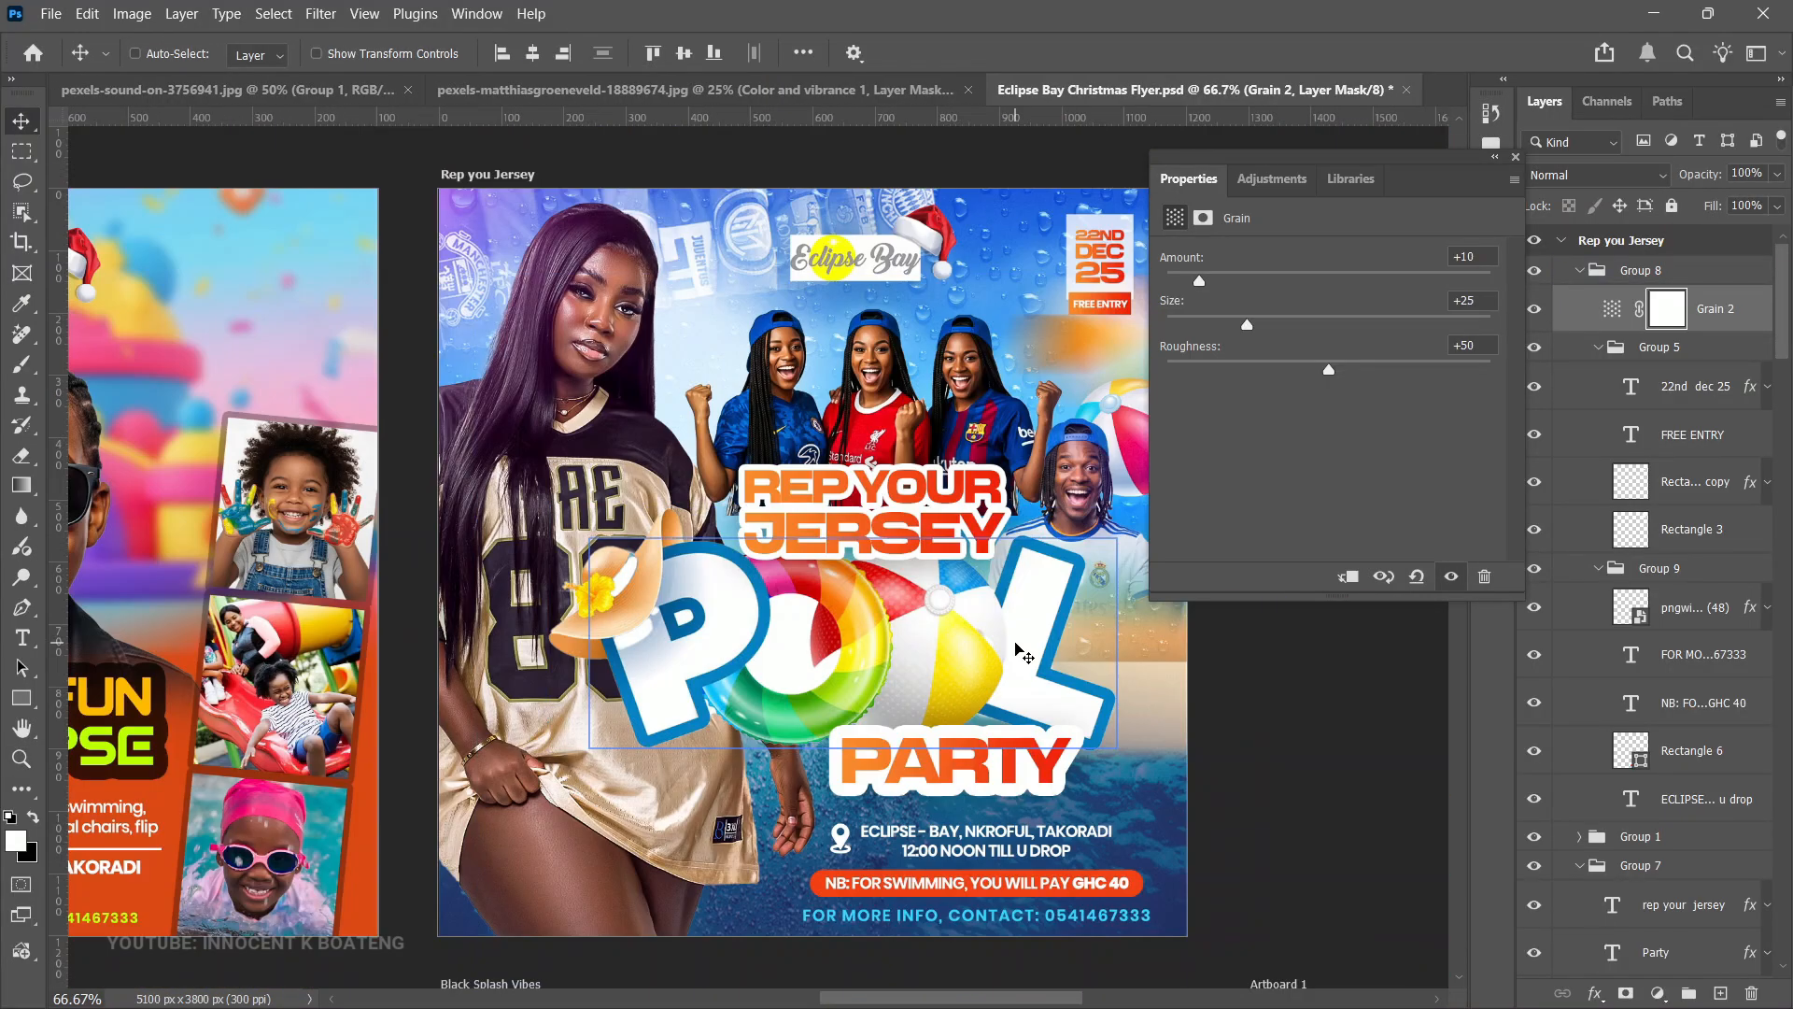
left_click(320, 13)
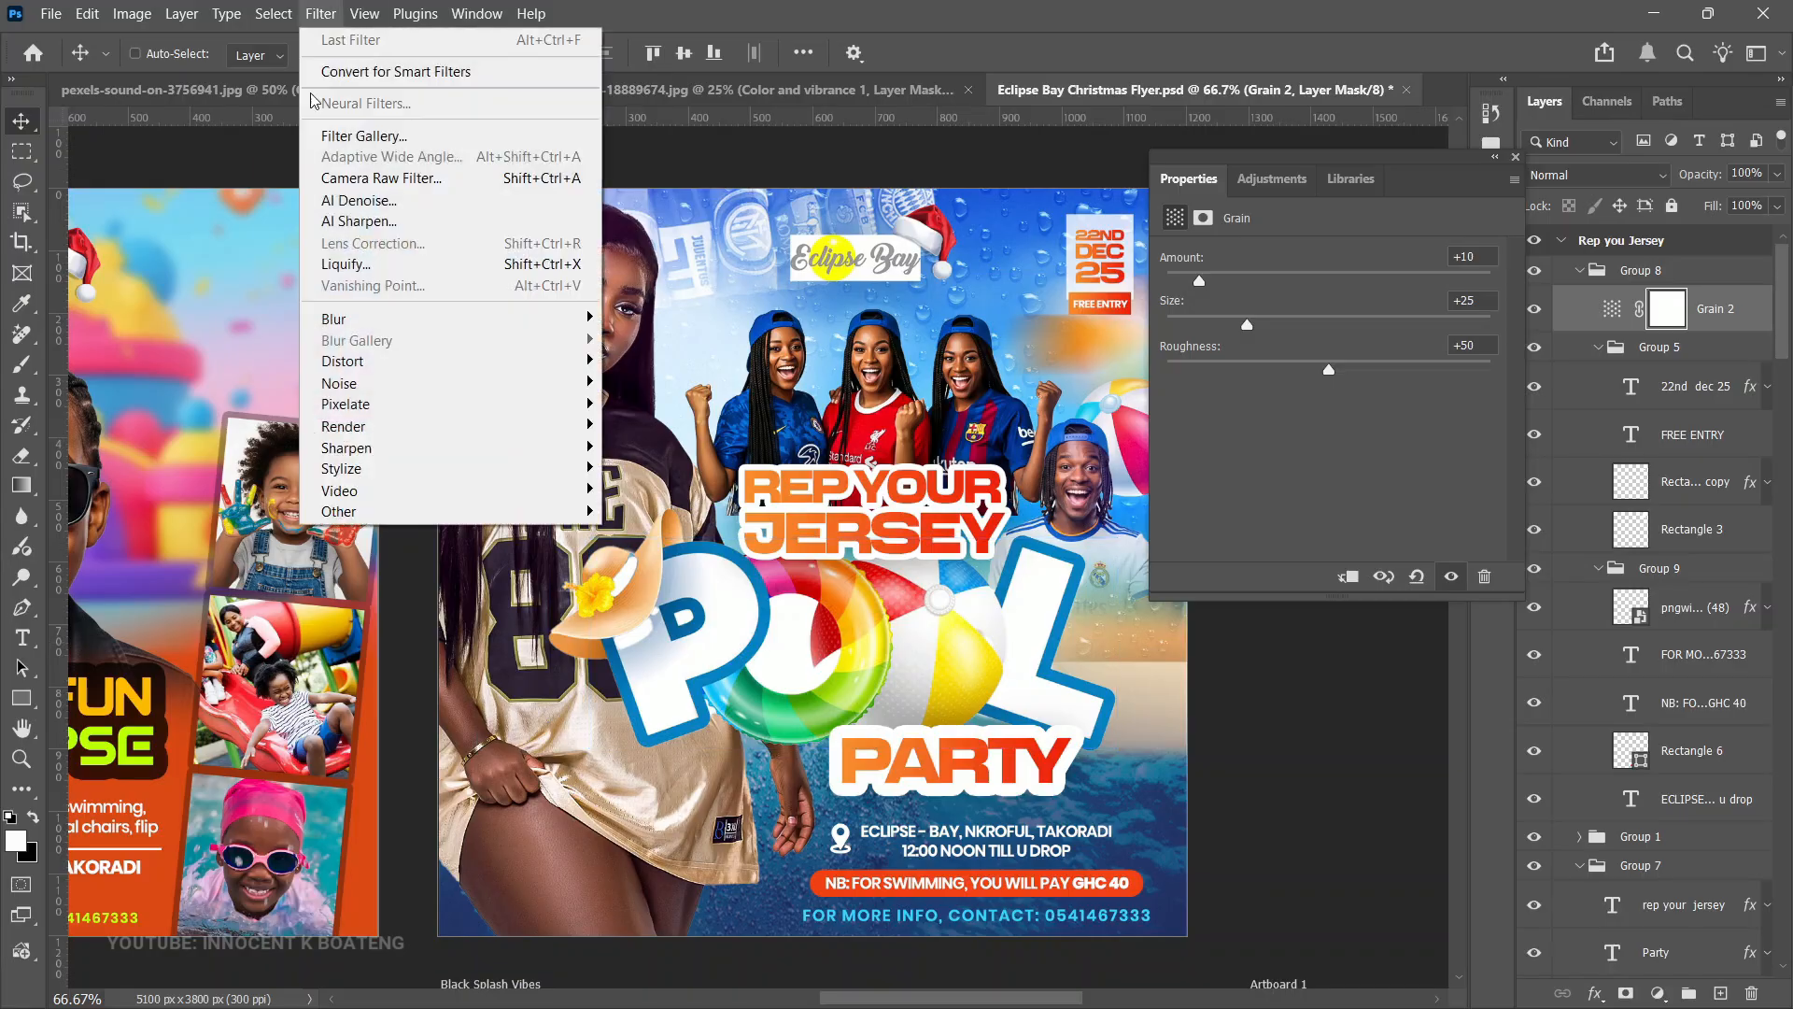
left_click(1011, 592)
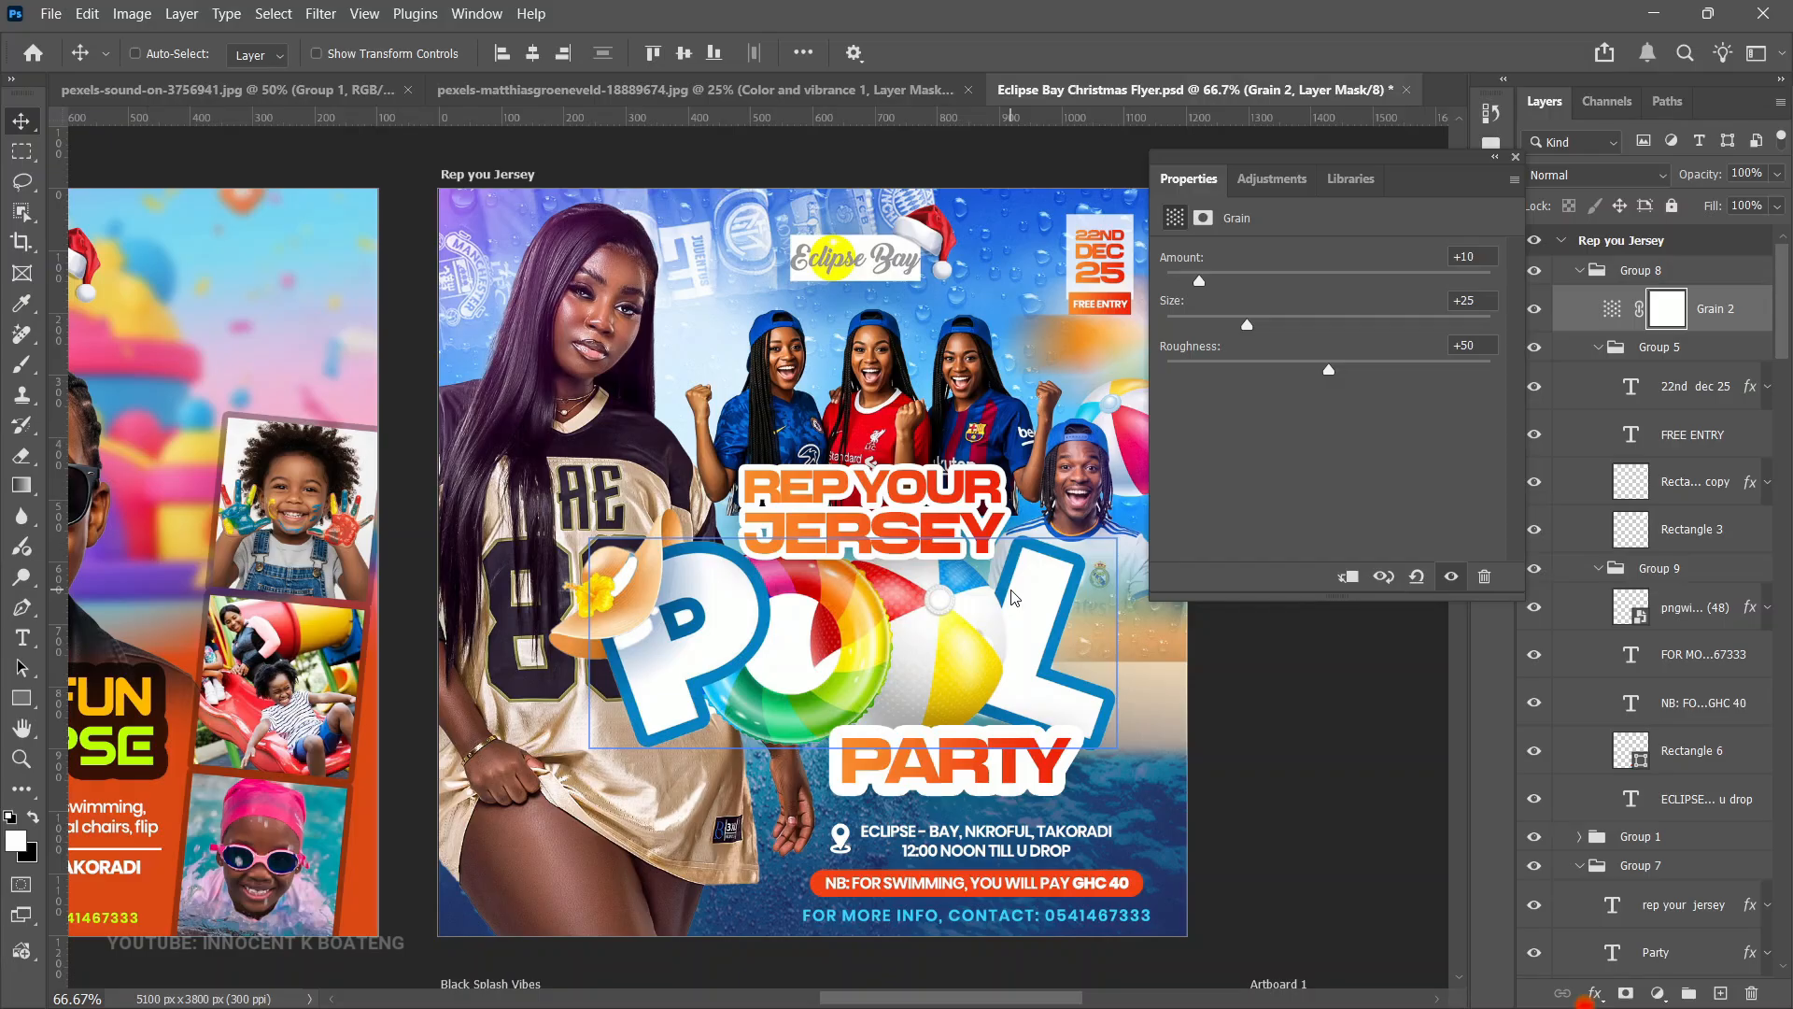
- Switch back to the portrait document and view the whole image
left_click(367, 87)
key("z")
left_click(983, 541)
left_click(983, 540, "alt")
key("v")
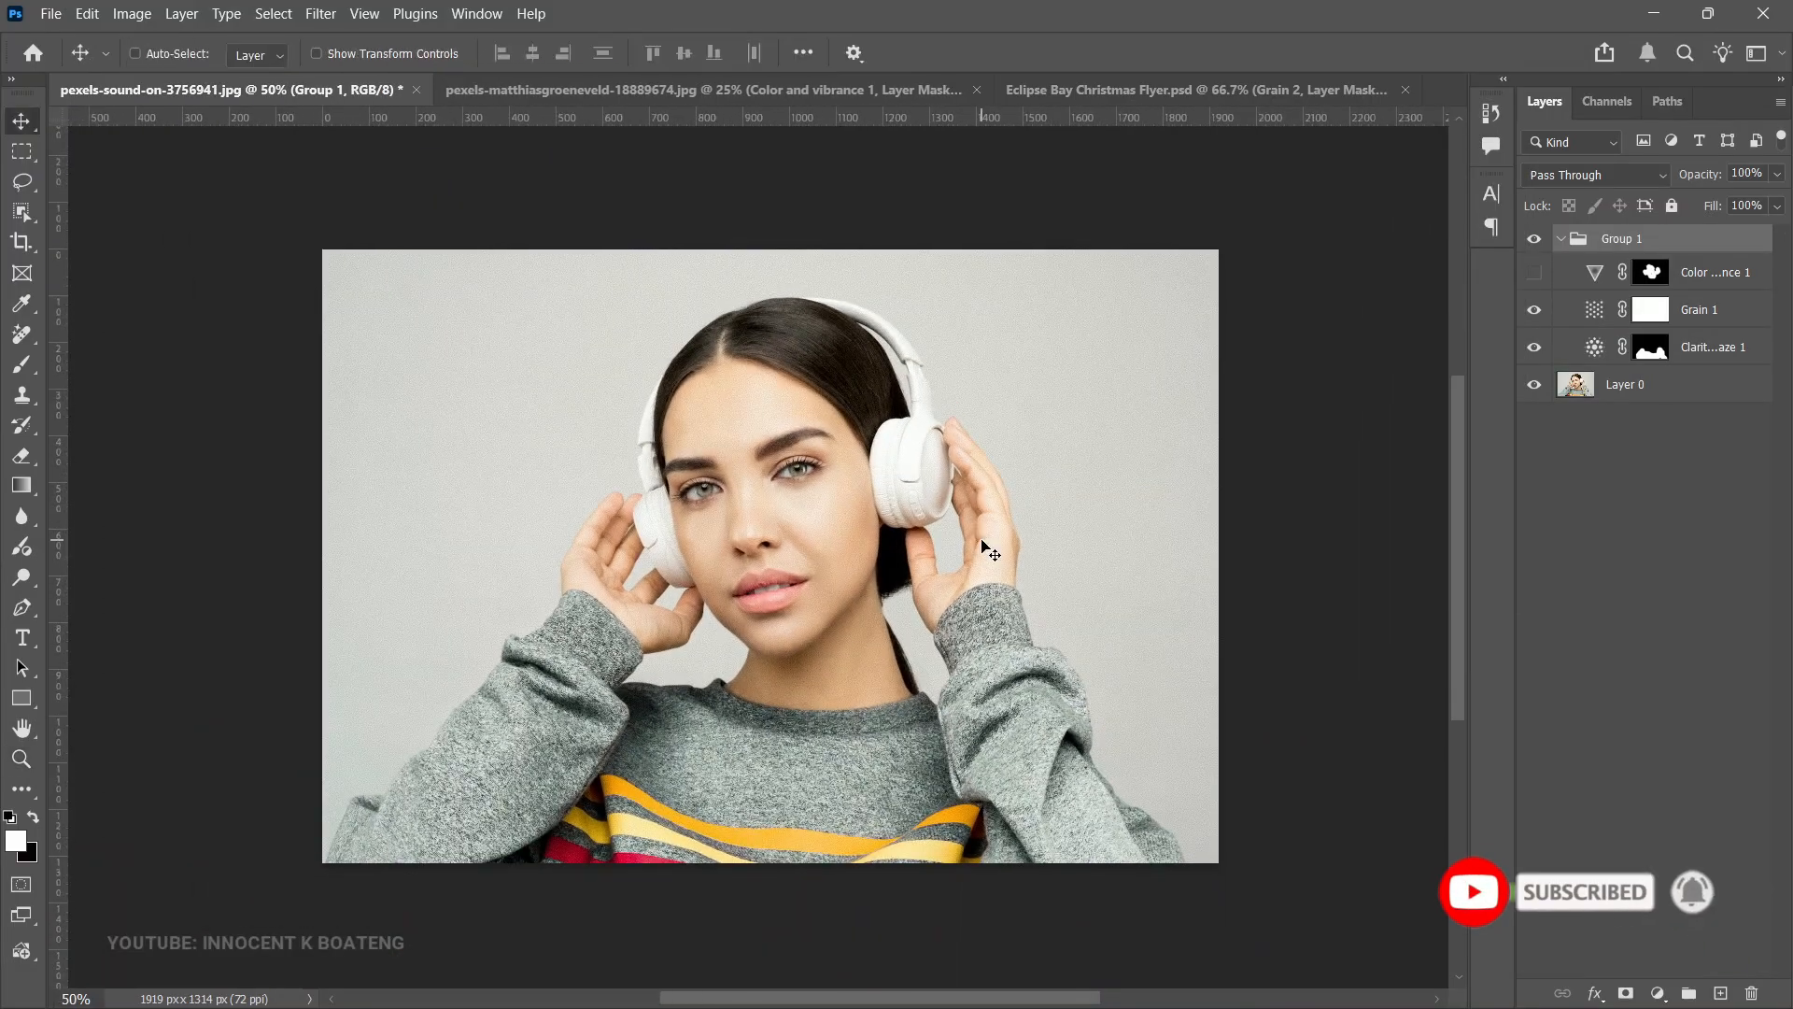